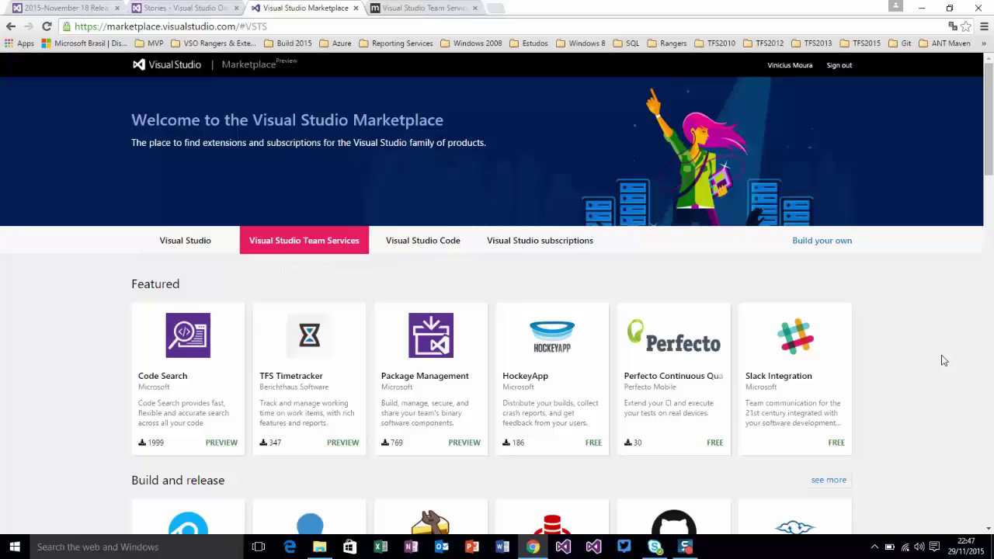
Start installing the Folder Management extension from the marketplace's Code section and continue with the intended Team Services account selected
scroll(944, 360, "down", 3)
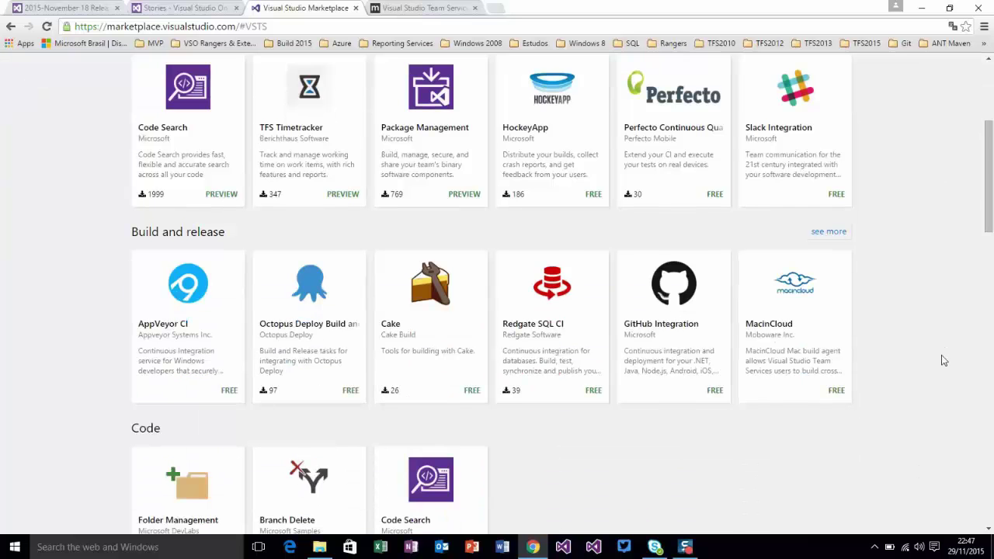
scroll(944, 360, "down", 2)
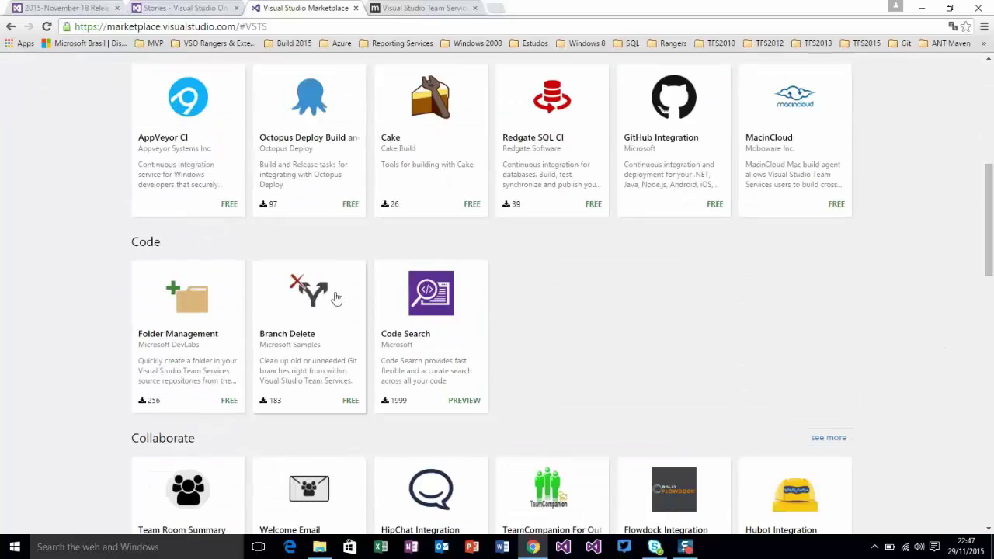
left_click(186, 313)
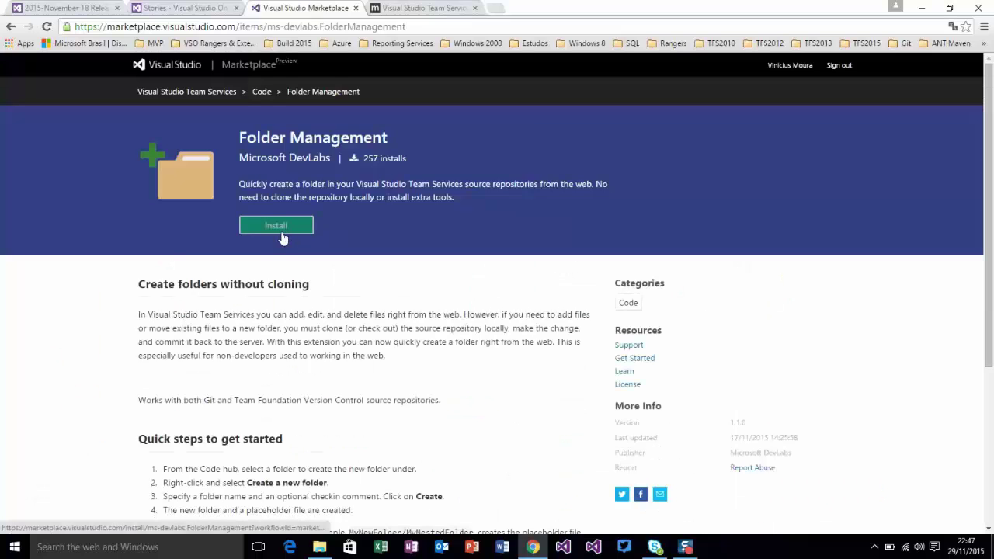
left_click(282, 235)
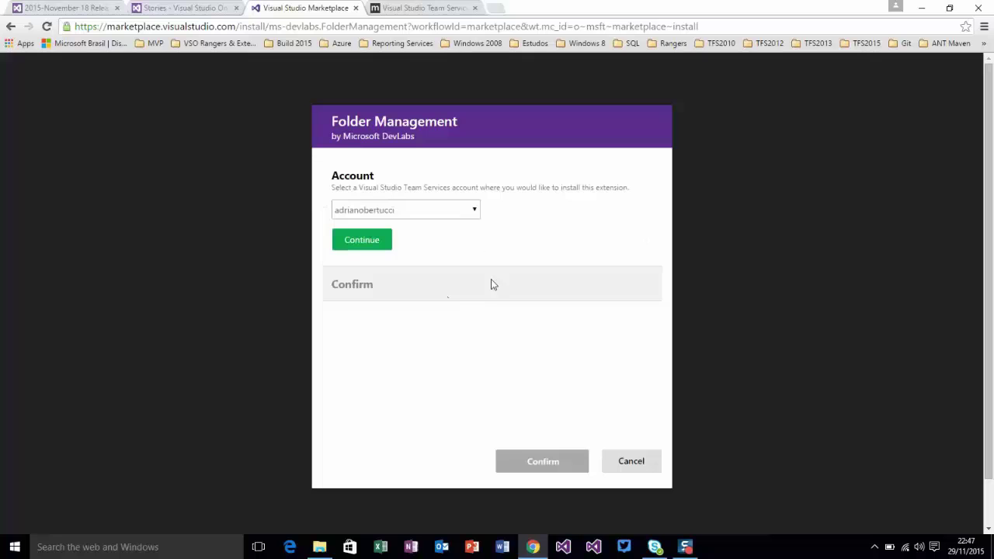
left_click(469, 224)
left_click(398, 303)
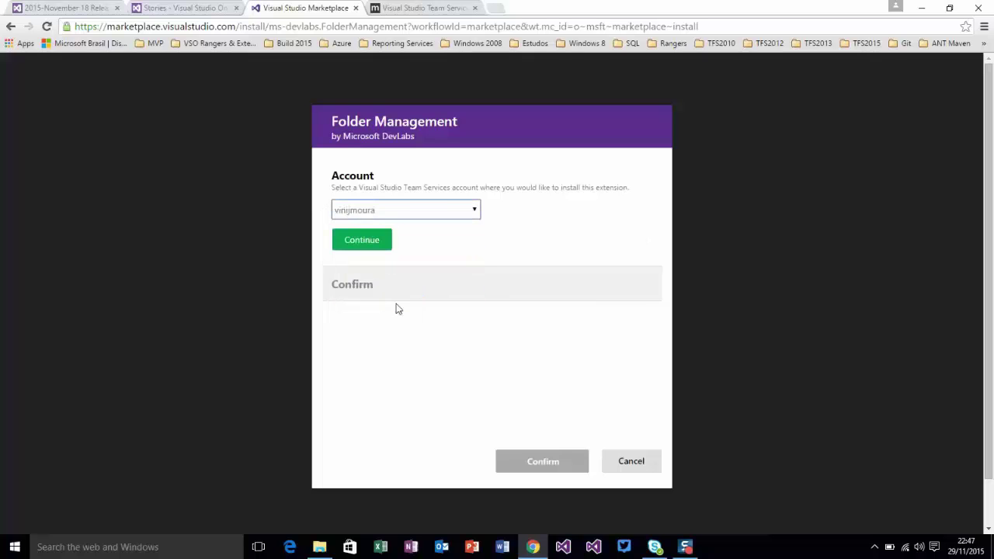
left_click(368, 245)
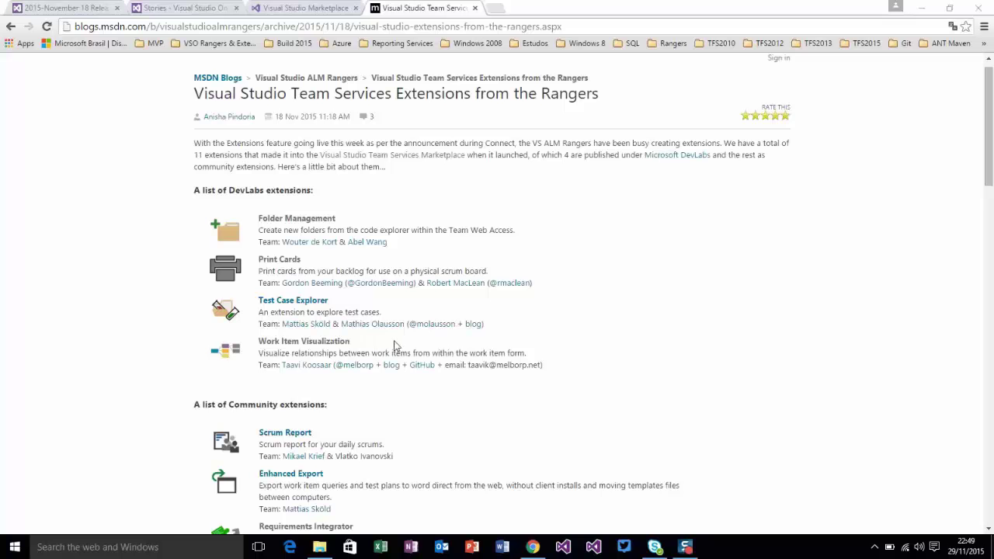
Review the DevLabs and community extensions listed in the Rangers blog post
scroll(677, 343, "down", 2)
scroll(677, 343, "down", 2)
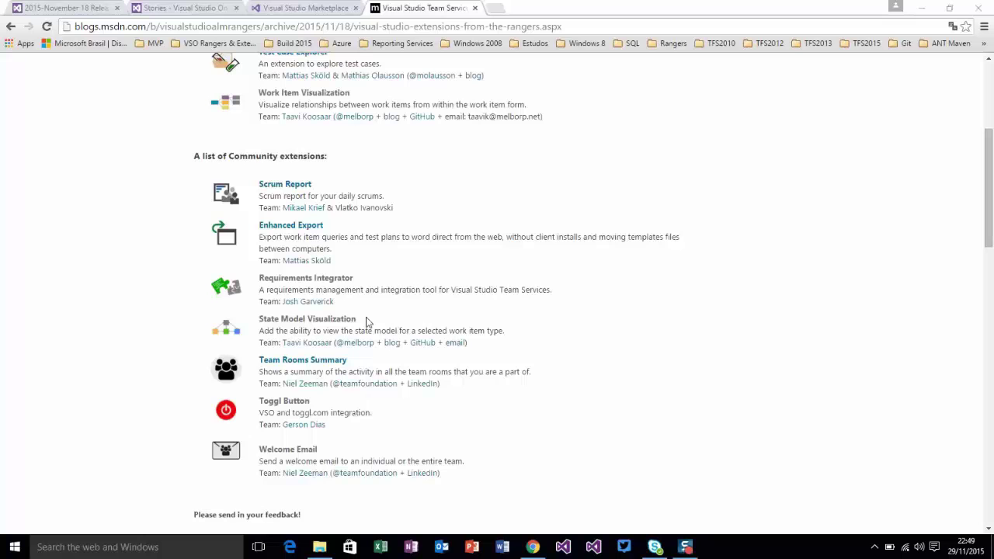
scroll(563, 324, "up", 5)
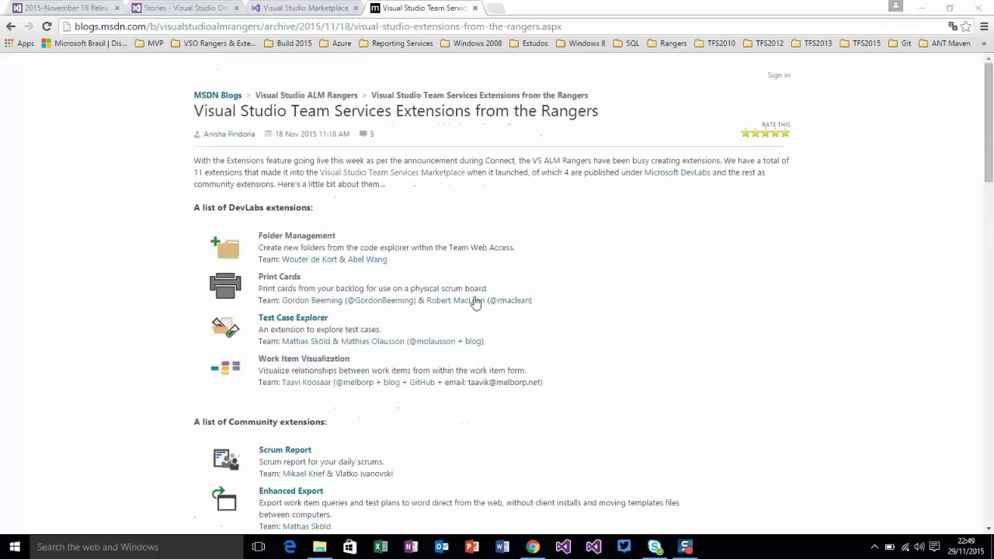
Open user story 212, Extensions and the new Marketplace, from the Stories board and visualize it with the Work Item Visualization extension
left_click(182, 7)
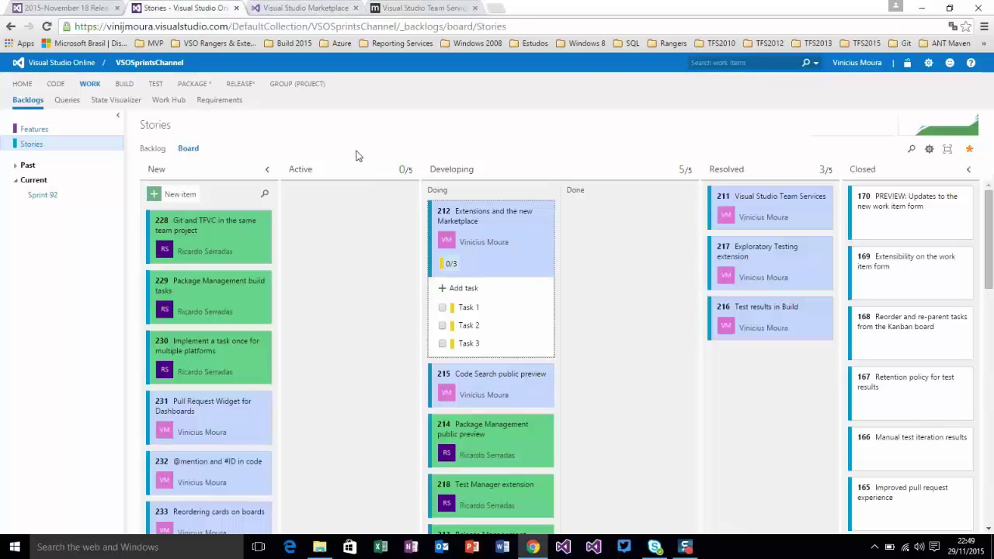
left_click(517, 218)
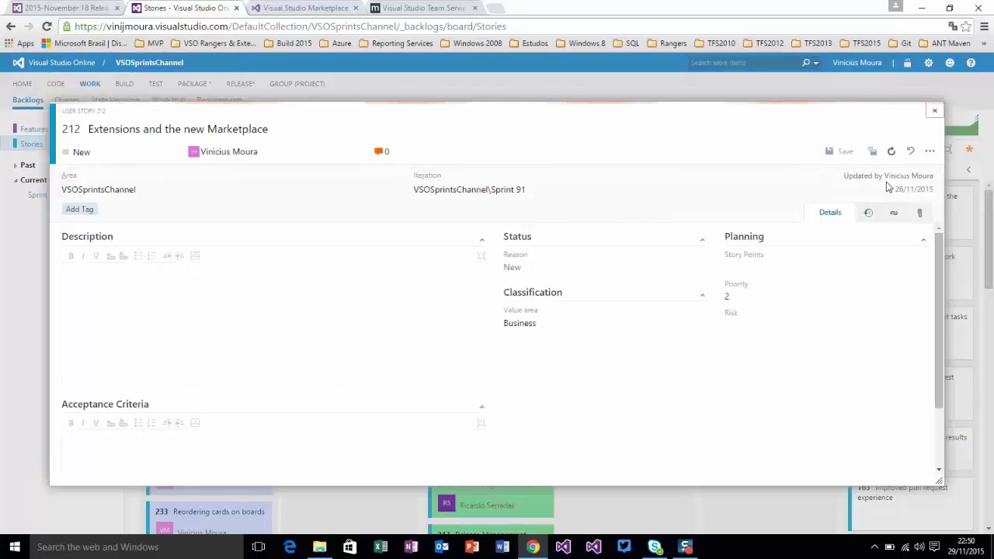
left_click(930, 151)
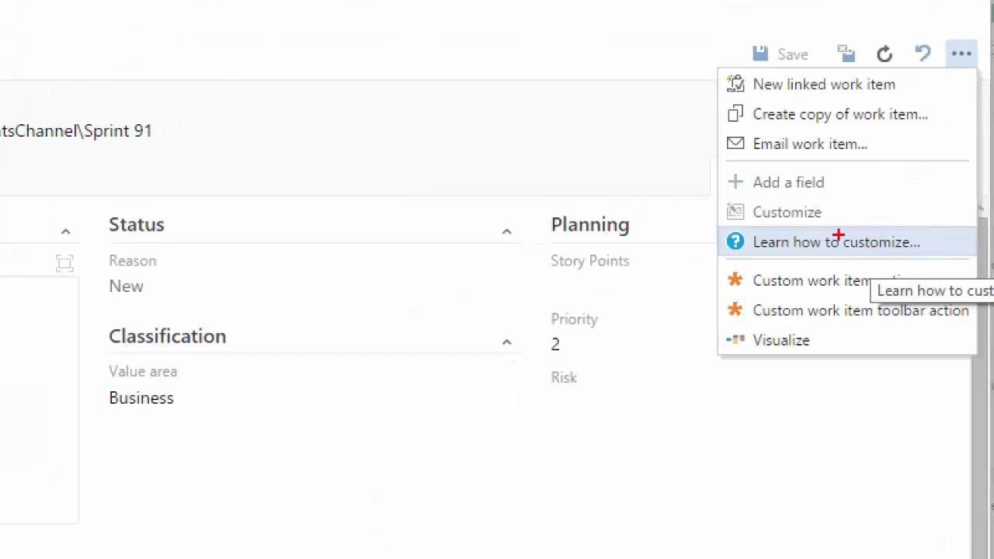
mouse_move(714, 351)
left_mouse_down()
mouse_move(691, 372)
mouse_move(625, 392)
left_mouse_up()
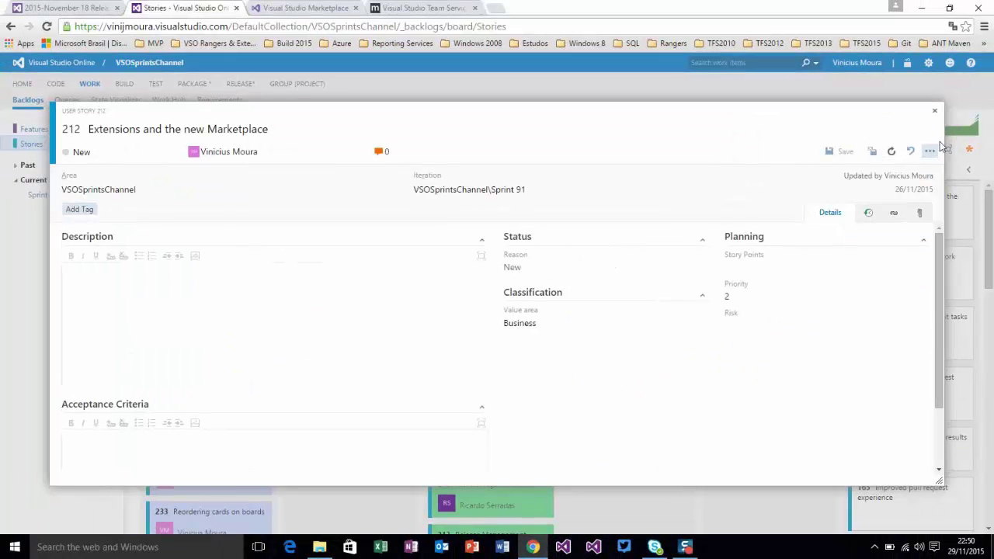
left_click(943, 93)
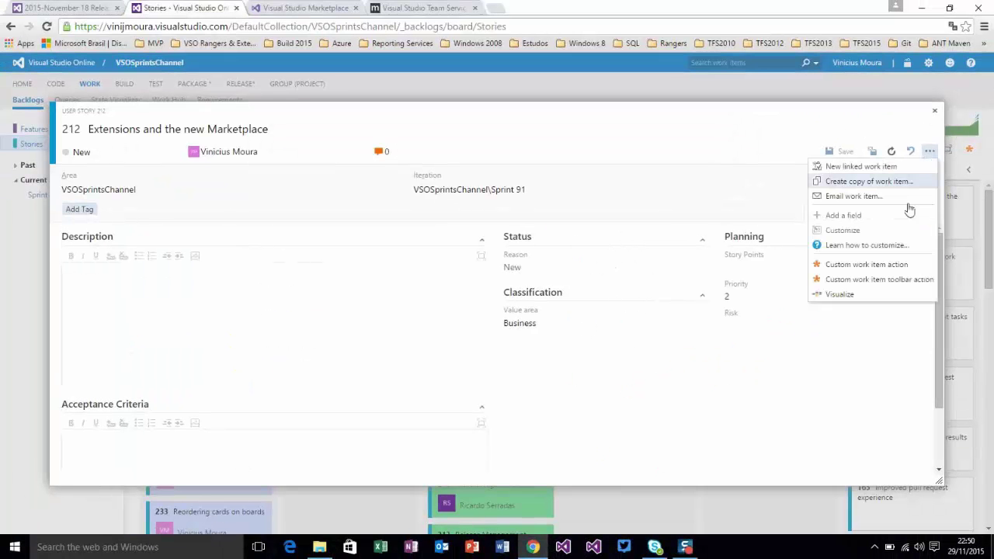
left_click(847, 293)
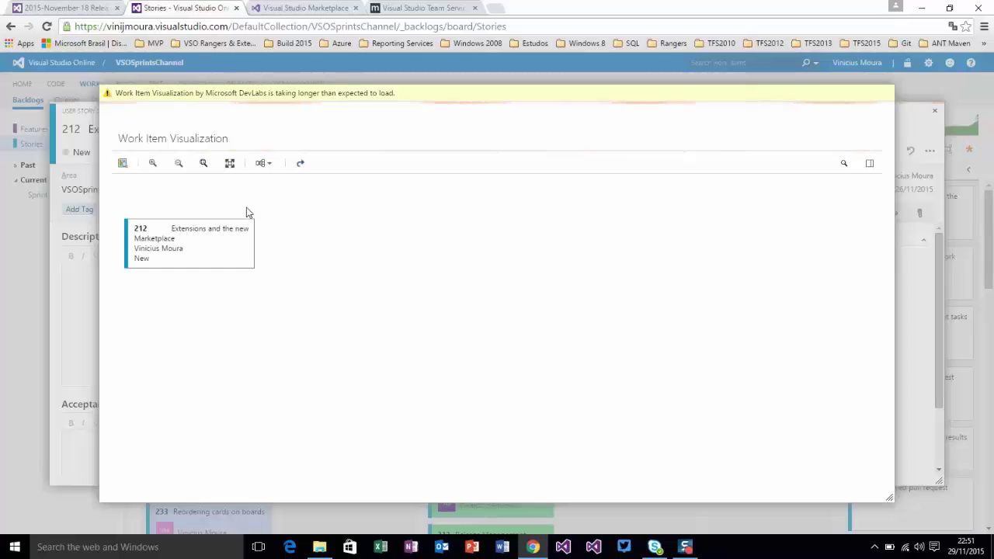
left_click(166, 261)
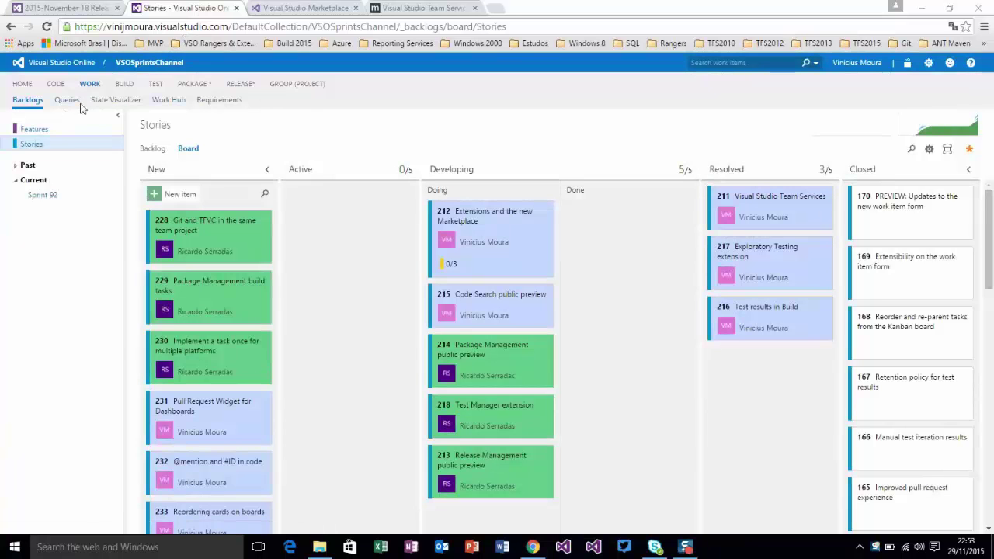
Display the Task state model in the State Visualizer and spread out its New, Closed, Active and Removed states across the diagram
left_click(106, 106)
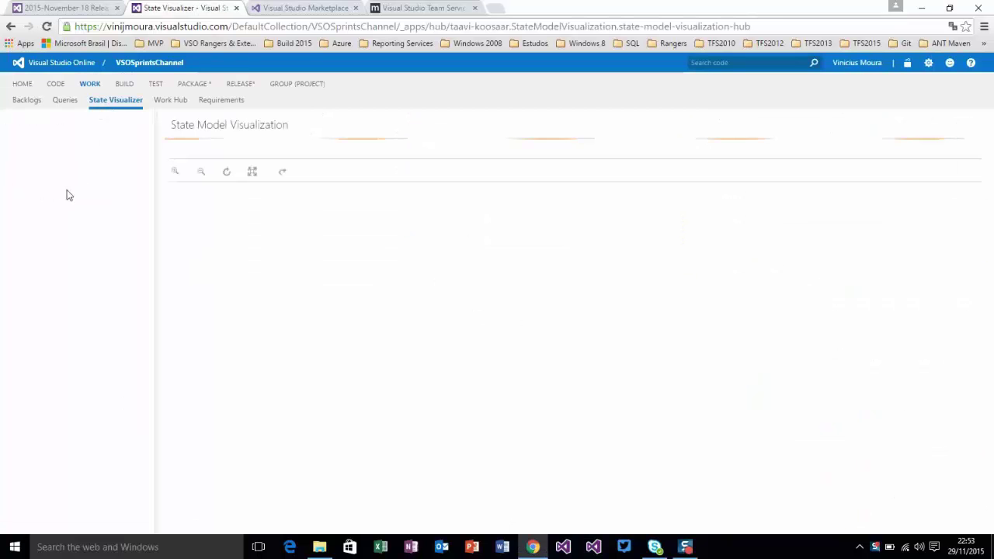
left_click(27, 198)
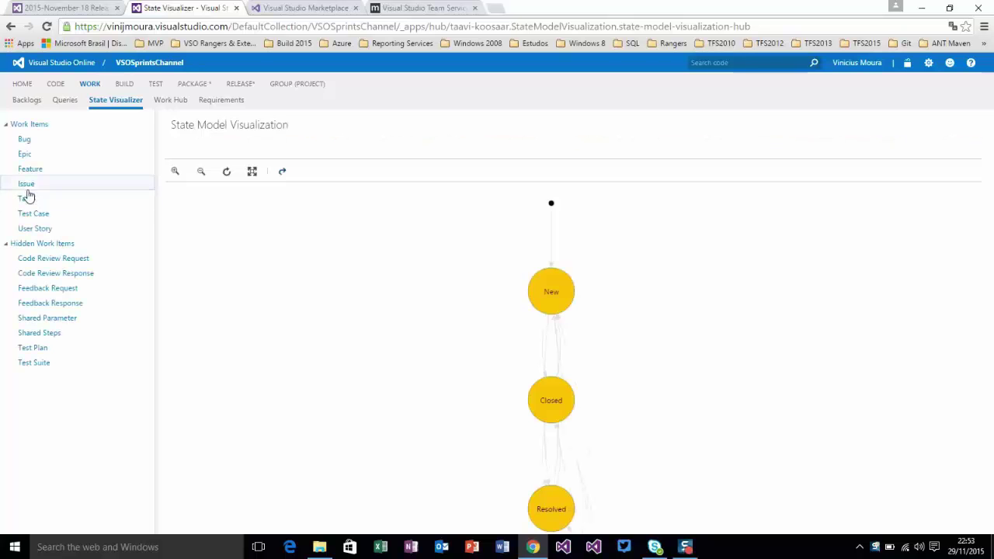
left_click_drag(558, 289, 296, 265)
left_click_drag(584, 395, 821, 254)
left_click_drag(595, 499, 594, 324)
left_click(684, 402)
left_click_drag(684, 401, 666, 319)
left_click_drag(564, 499, 666, 257)
left_click_drag(741, 277, 718, 378)
left_click_drag(636, 369, 330, 394)
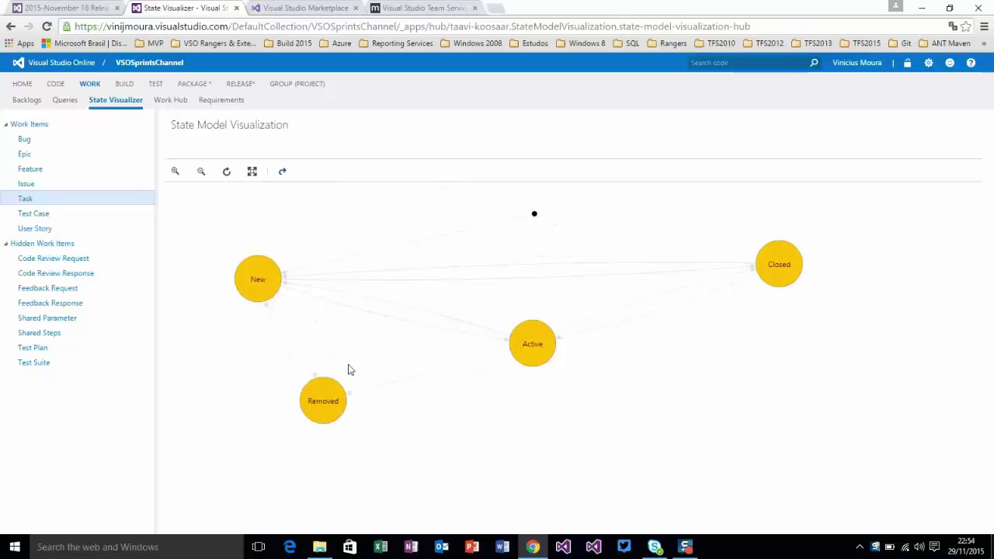
left_click_drag(272, 274, 351, 245)
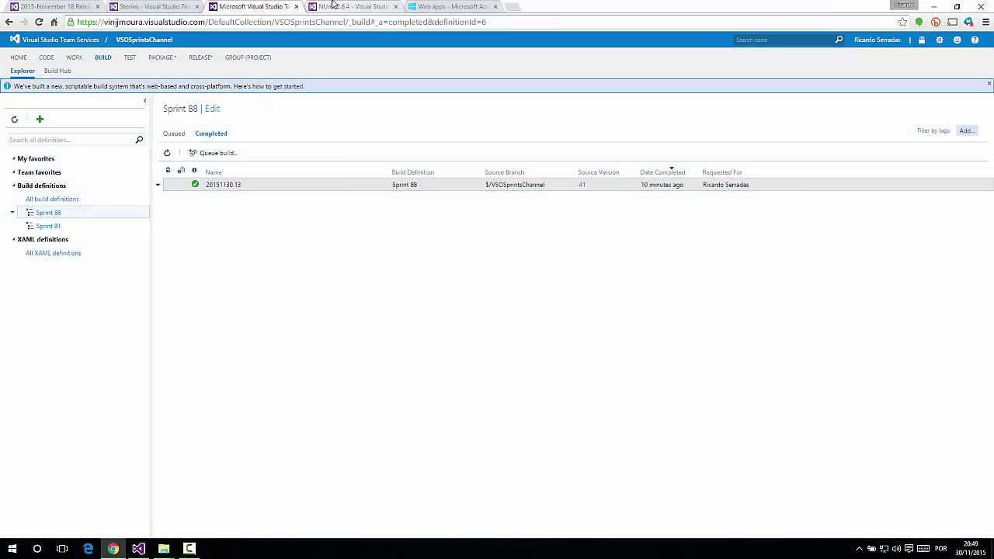
Go to the project's release definitions and open Sprint 91 Release for editing
left_click(334, 6)
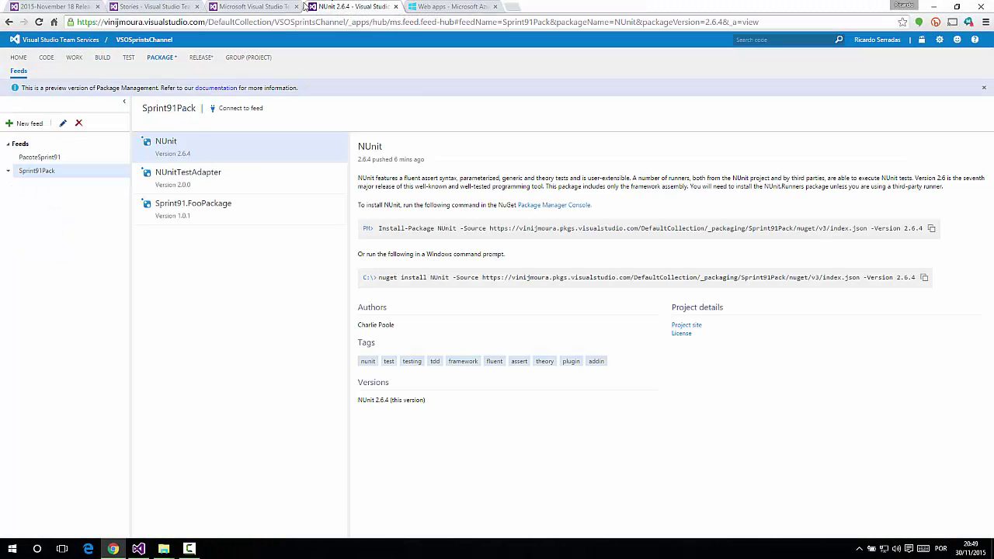
left_click(253, 6)
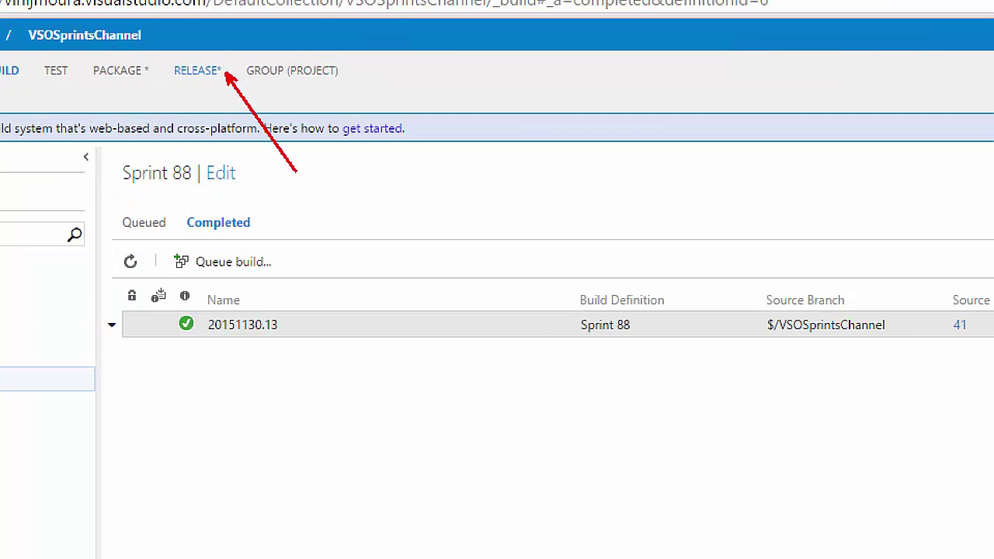
left_click(205, 76)
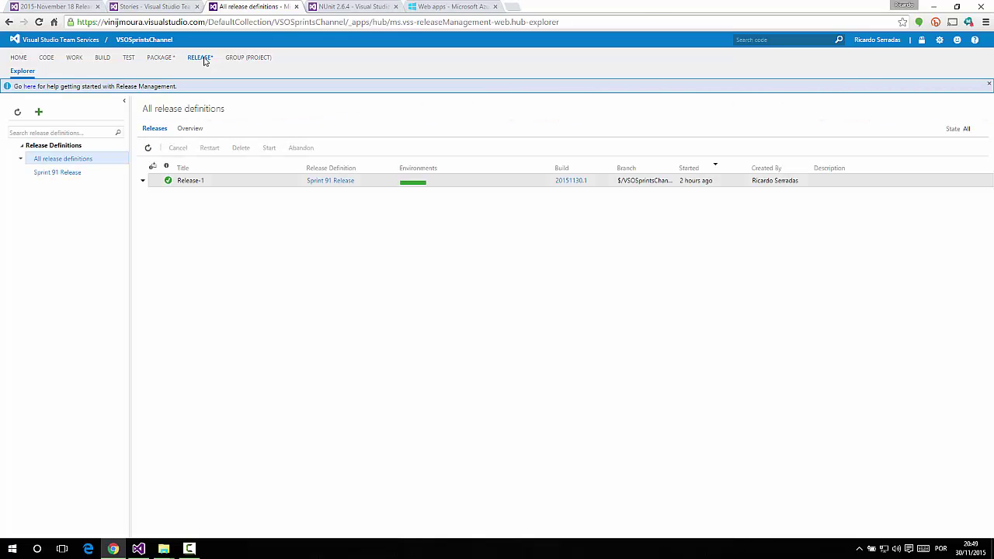
left_click(62, 176)
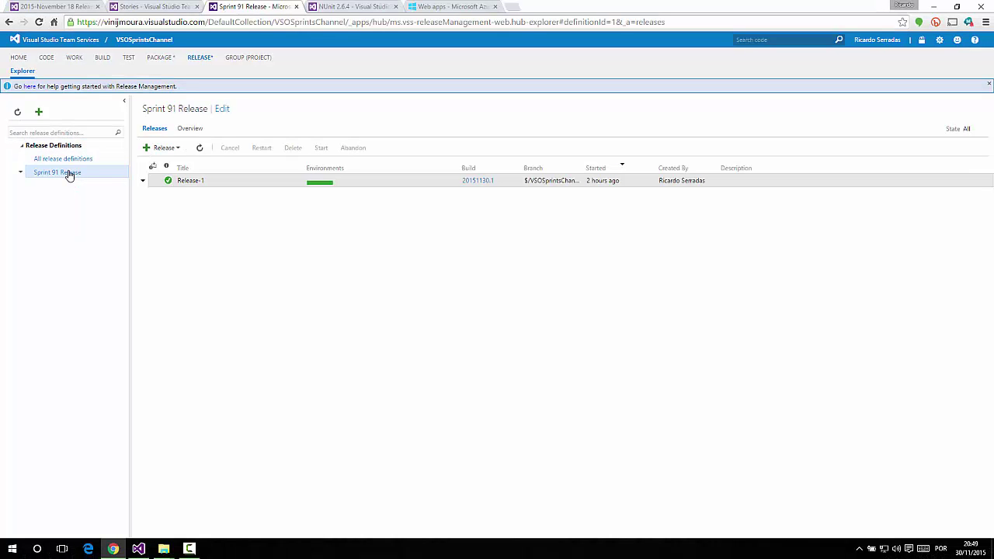
right_click(68, 176)
left_click(54, 222)
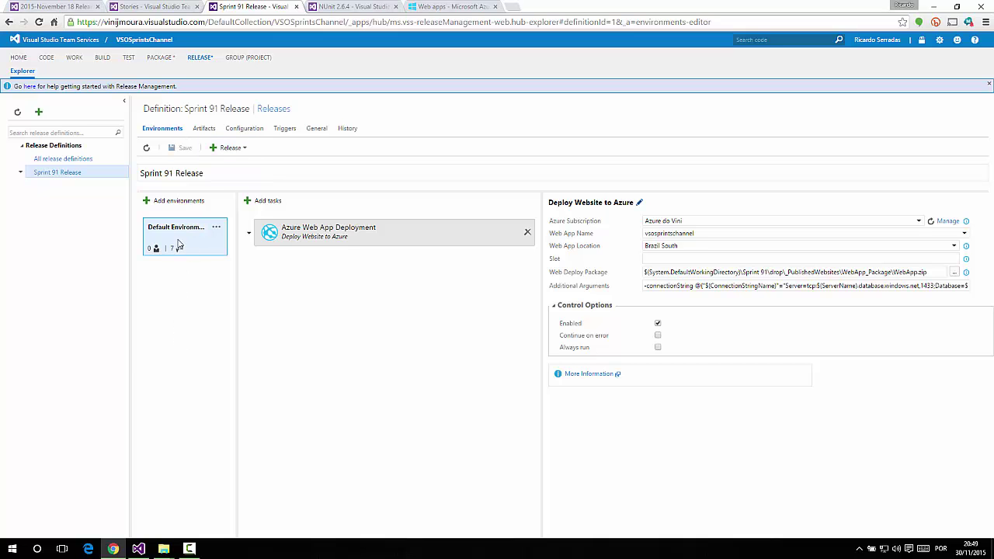
Add an empty environment named Prod to the release definition and look at the deployment tasks available for it
left_click(180, 202)
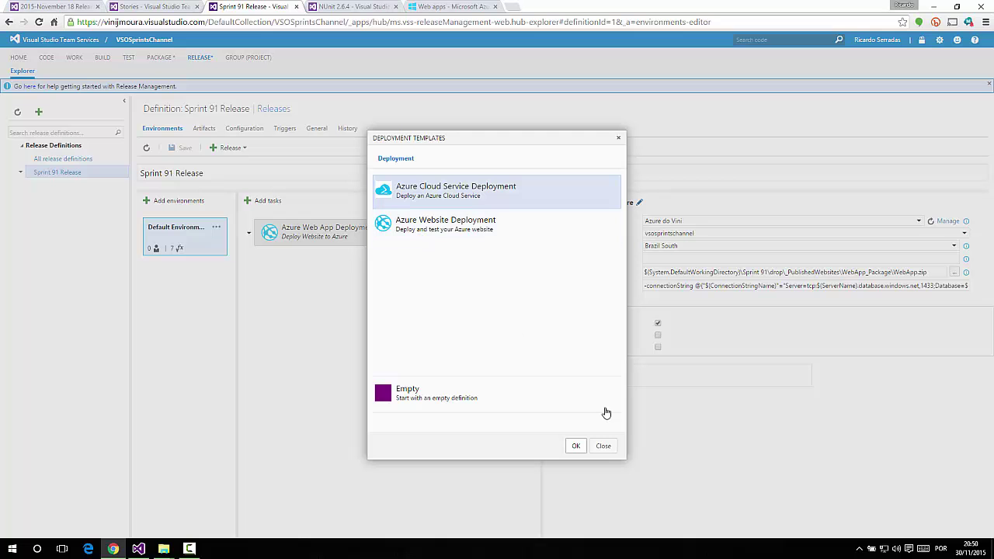
left_click(491, 401)
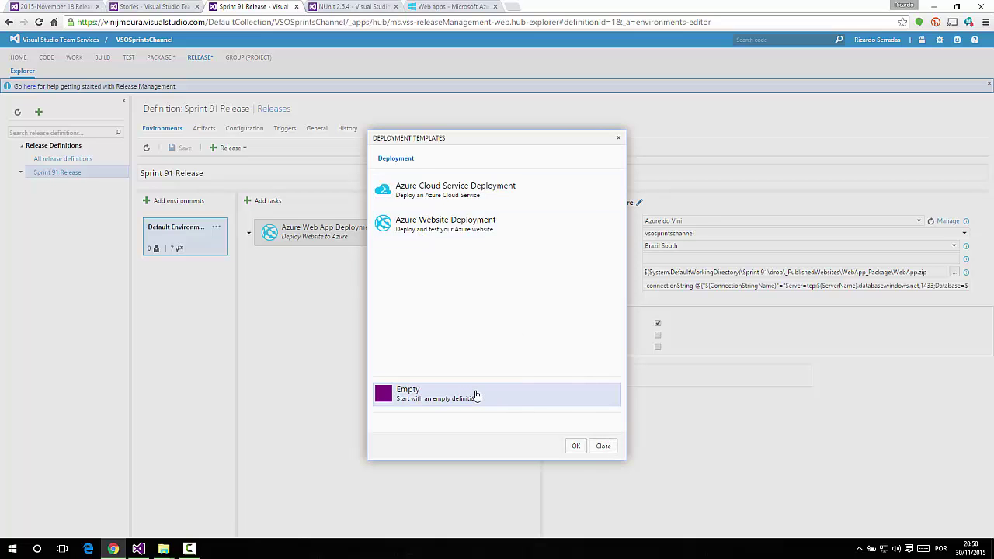
left_click(578, 448)
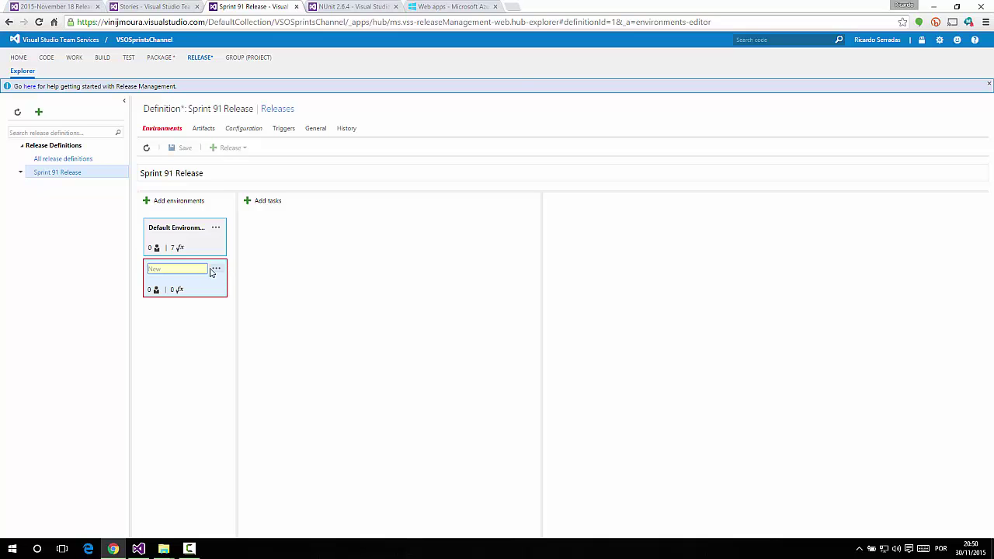
type("Prod")
key("Return")
left_click(268, 204)
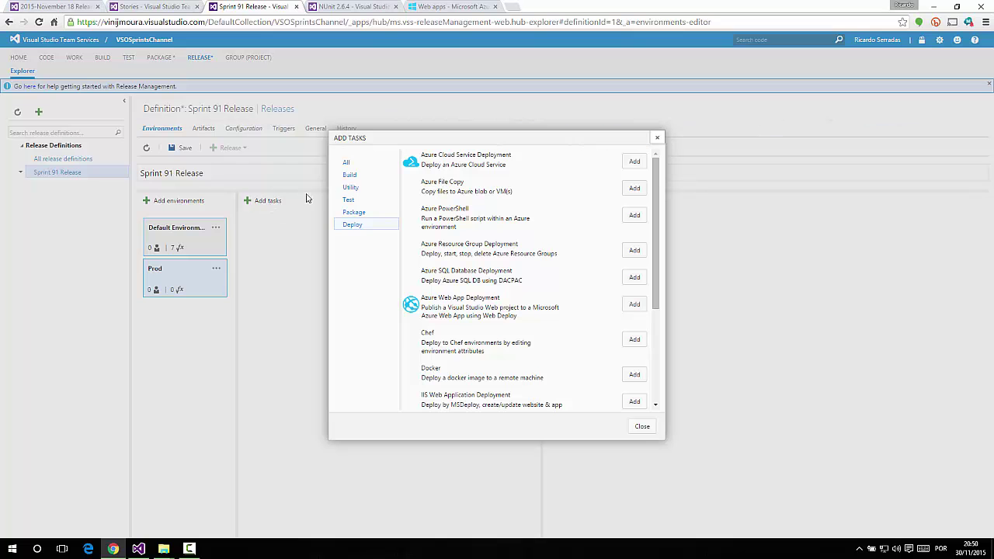
left_click(642, 427)
Delete the Prod environment from the Sprint 91 Release definition
left_click(216, 269)
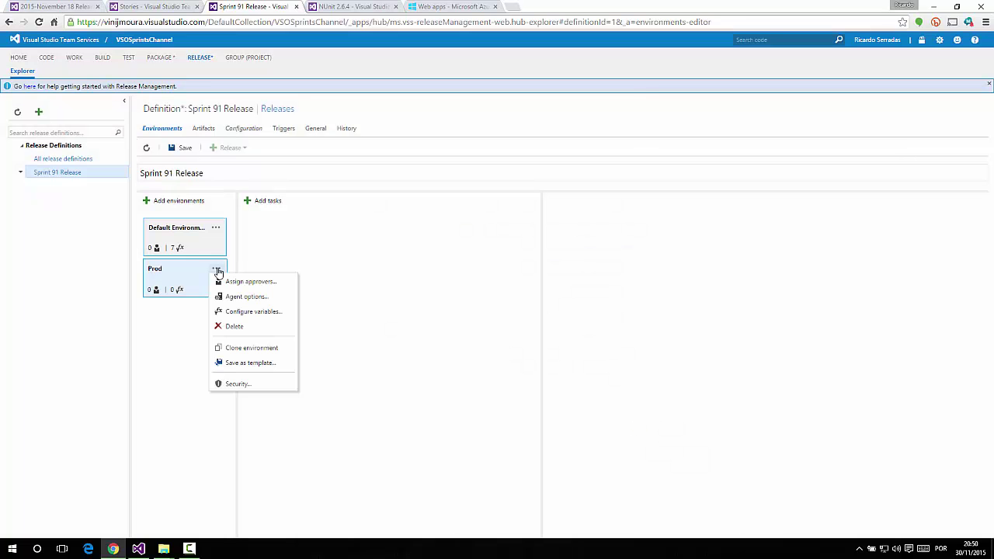
left_click(235, 326)
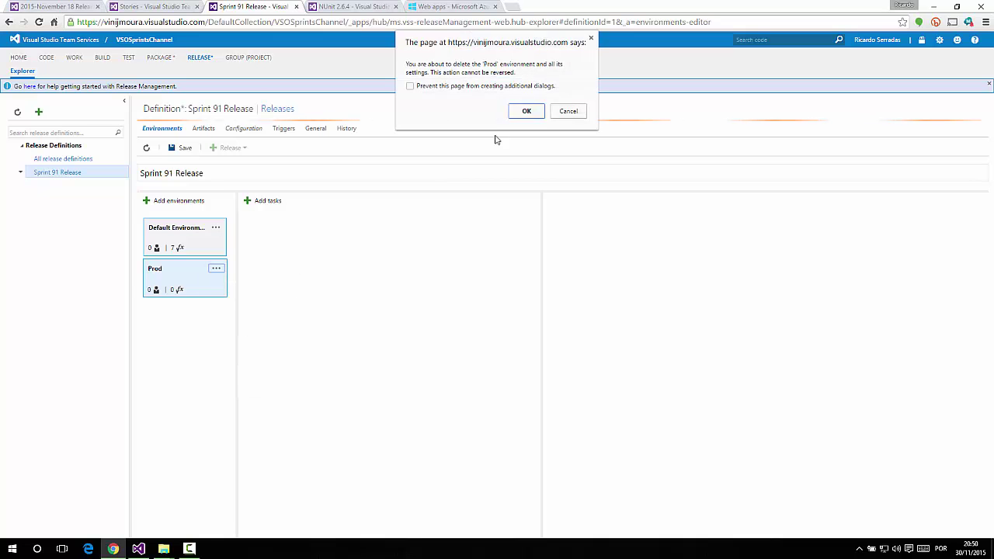
left_click(525, 111)
Examine the release definition's artifacts, configuration, triggers, general settings and history, and return to its refreshed environments view
left_click(204, 128)
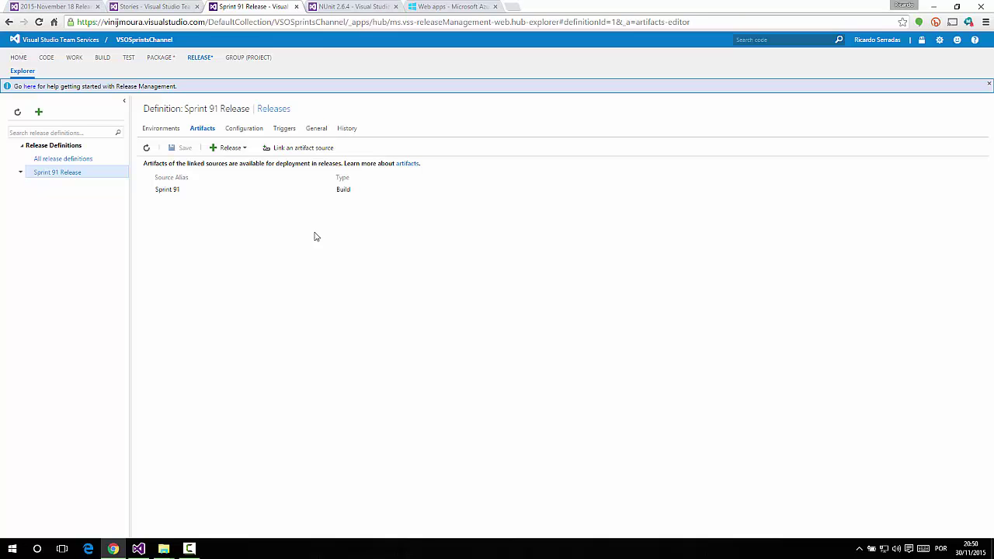
left_click(254, 131)
left_click(287, 130)
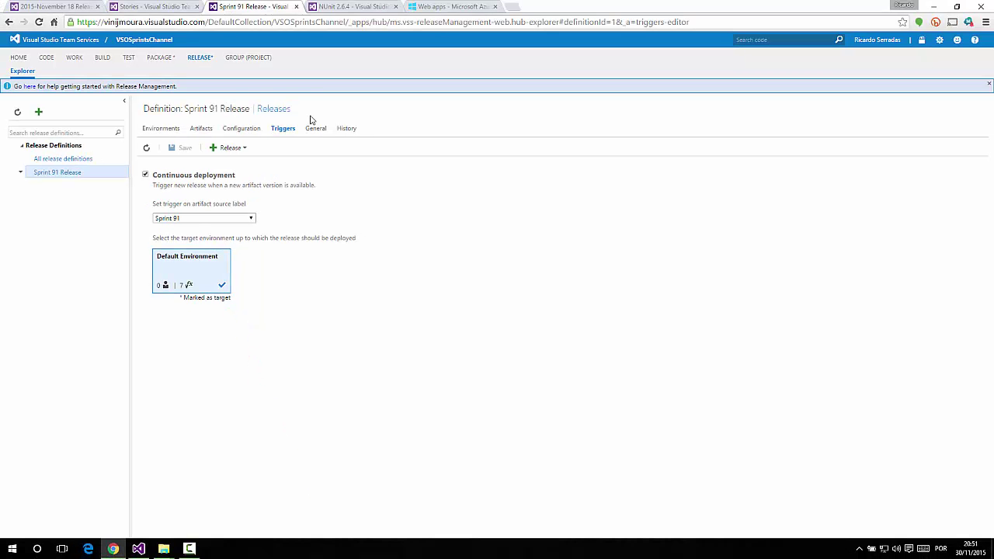
left_click(314, 128)
left_click_drag(264, 189, 211, 194)
left_click(233, 227)
left_click_drag(273, 192, 221, 198)
left_click(344, 132)
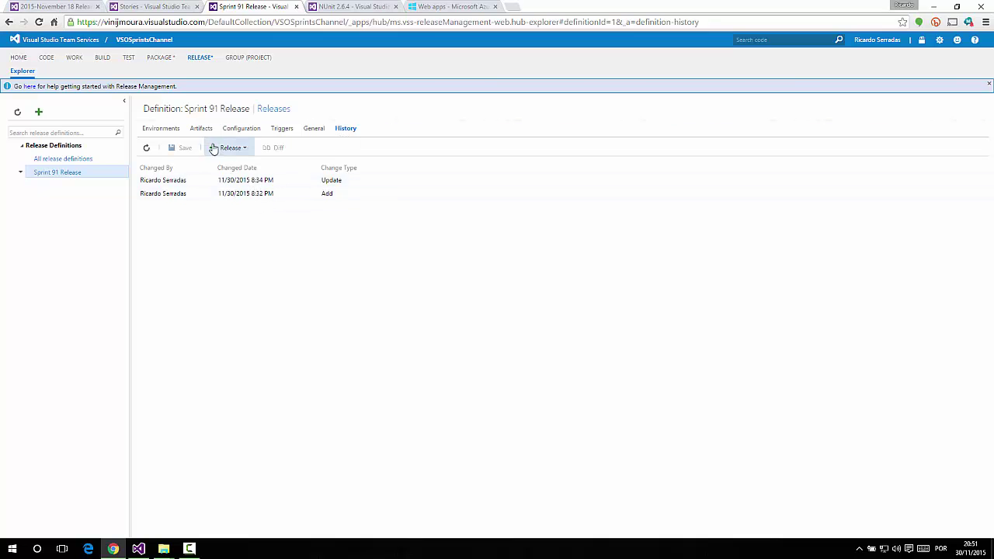
left_click(166, 132)
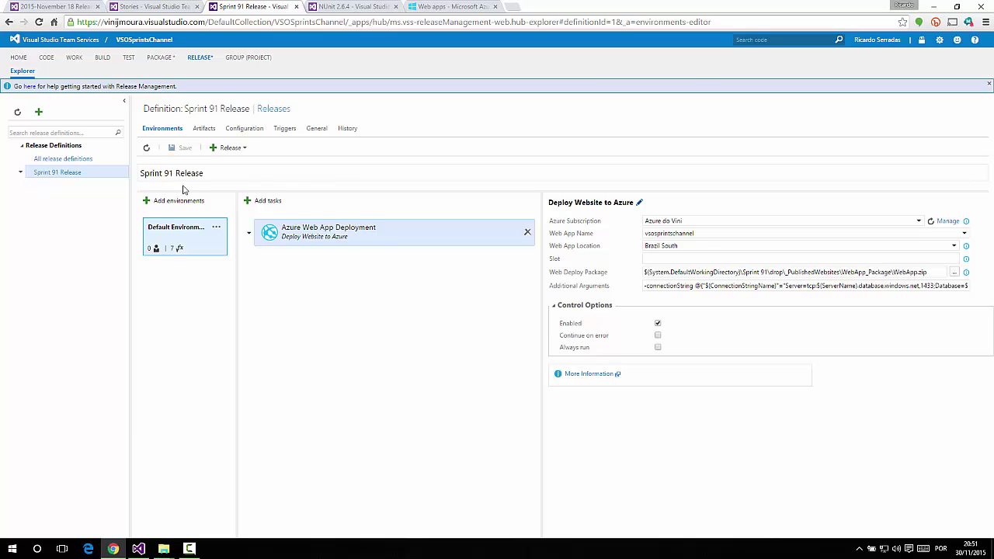
left_click(147, 149)
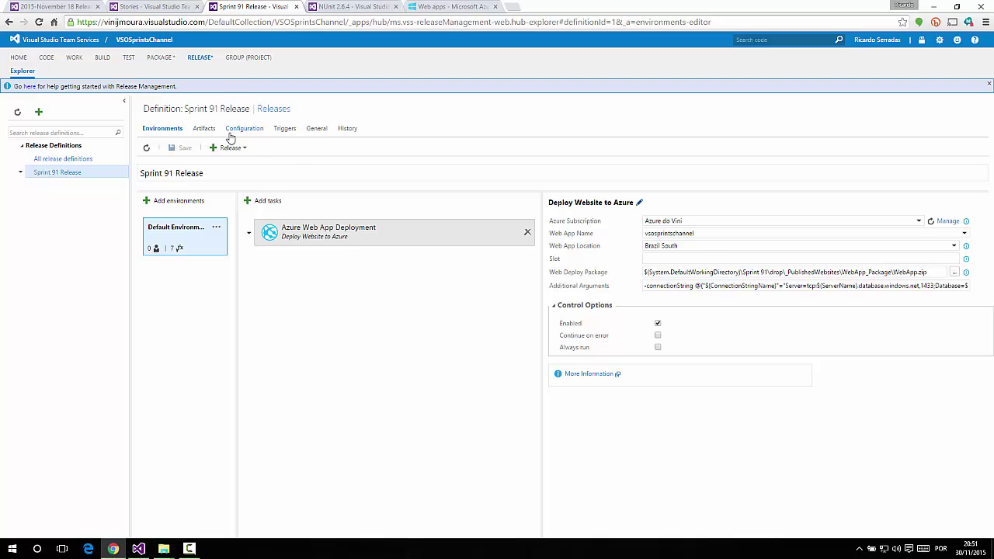
Switch to the Azure portal, go to the vsosprintschannel web app's dashboard, and view the site's current home page heading
left_click(452, 7)
left_click(370, 117)
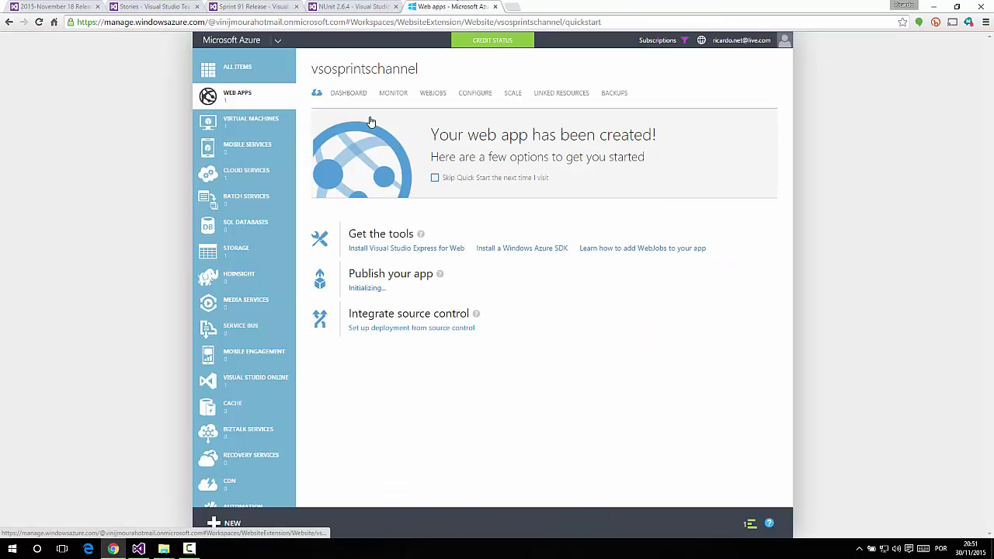
left_click(351, 93)
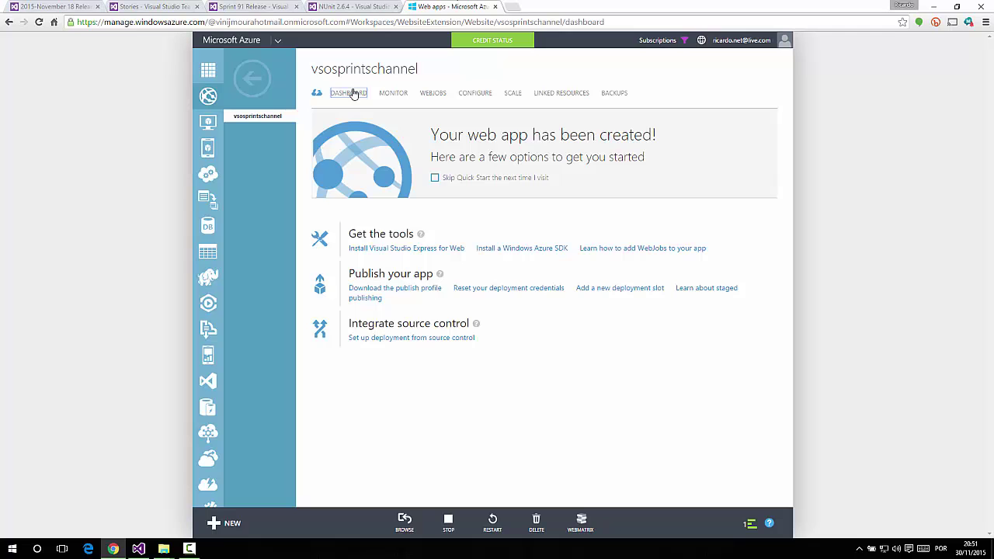
scroll(743, 327, "down", 3)
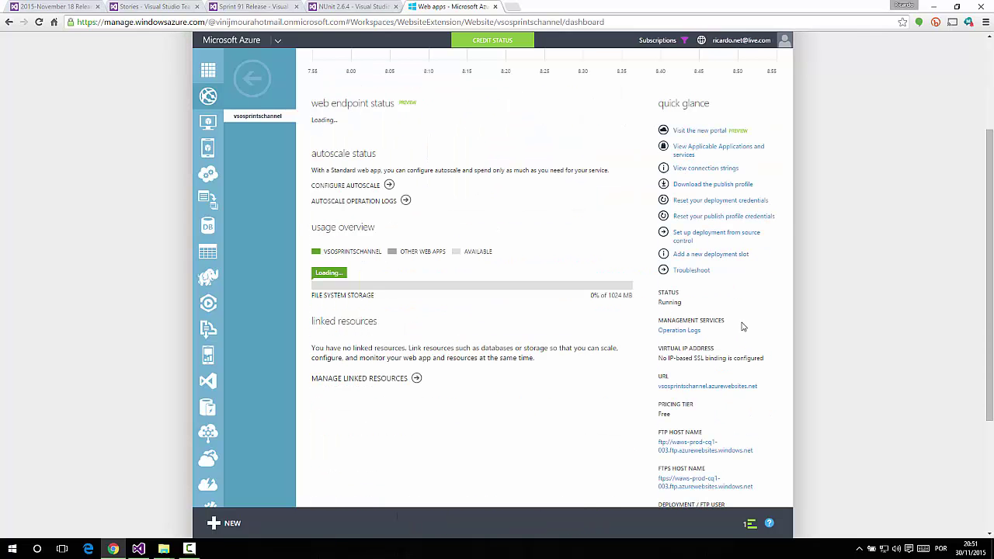
left_click(718, 388)
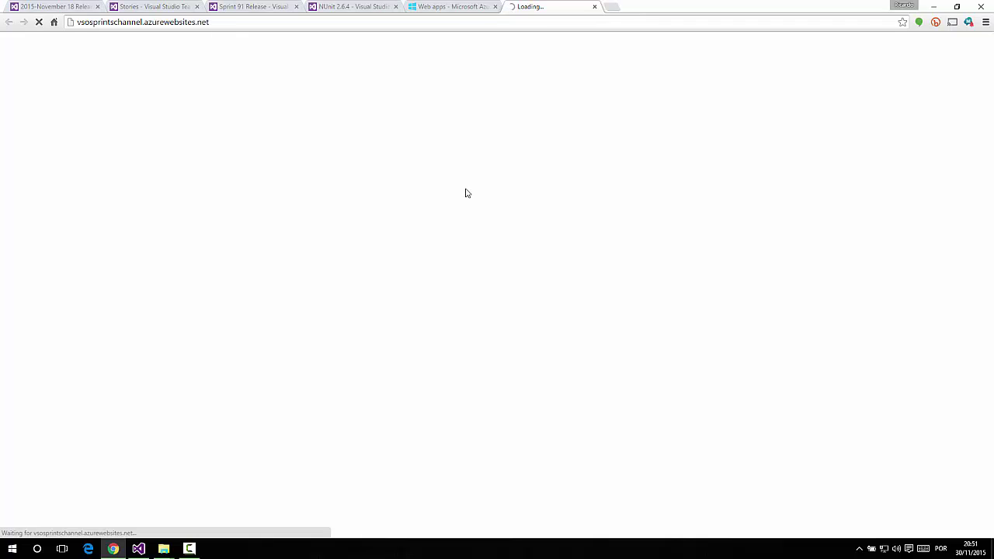
left_click_drag(360, 110, 241, 107)
Switch to Visual Studio, replace the ASP.Net heading in Index.cshtml with #VSOSprints, and save the file
left_click(138, 549)
left_click_drag(115, 128, 155, 128)
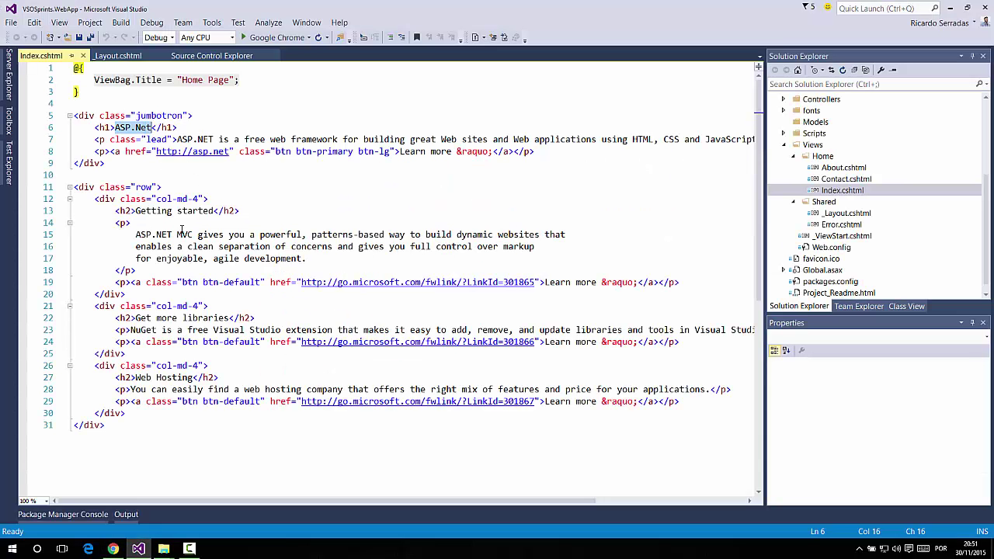
type("#VSOSprints")
key("ctrl+s")
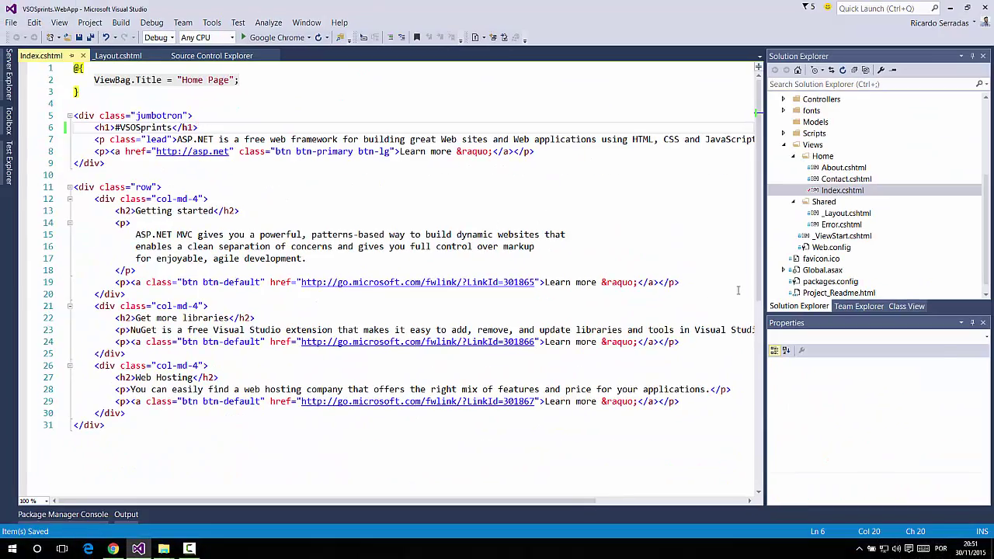
Check in the pending Index.cshtml change with the comment "Changing the string"
left_click(857, 306)
left_click(521, 317)
left_click(858, 306)
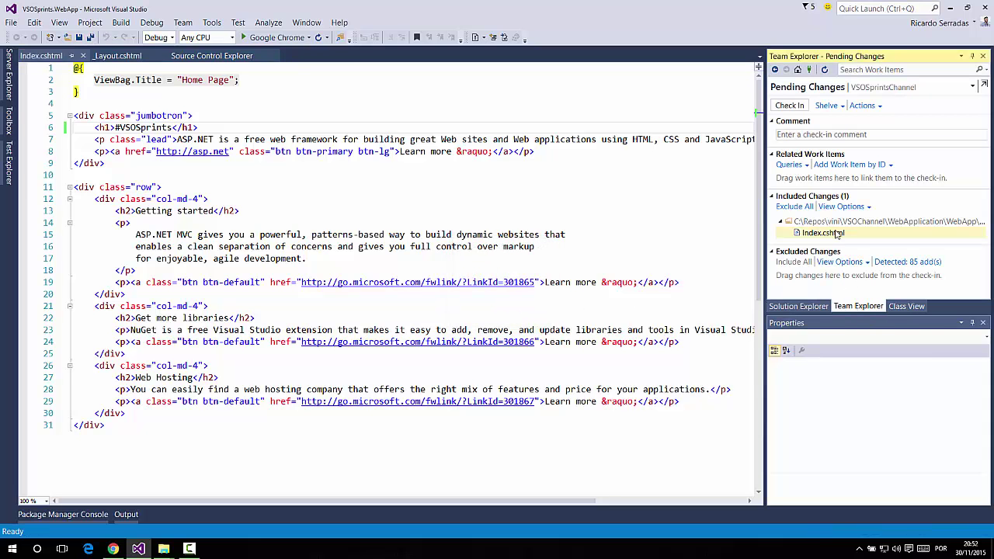
left_click(837, 233)
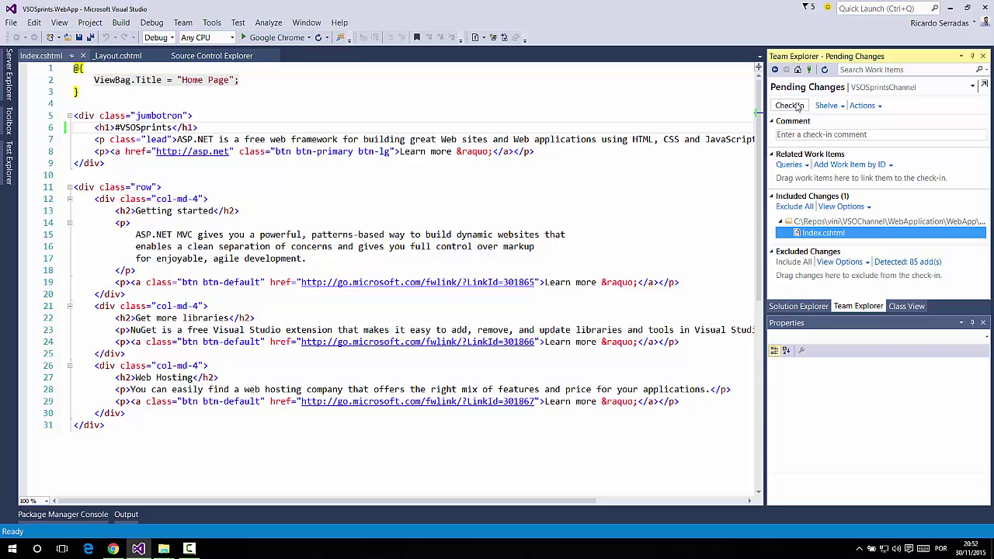
left_click(794, 135)
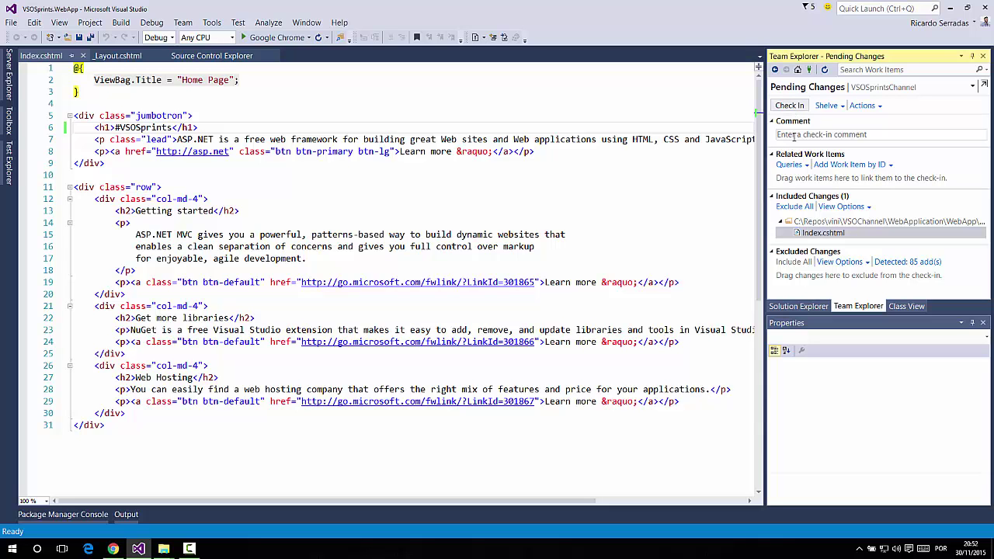
type("Changing the string")
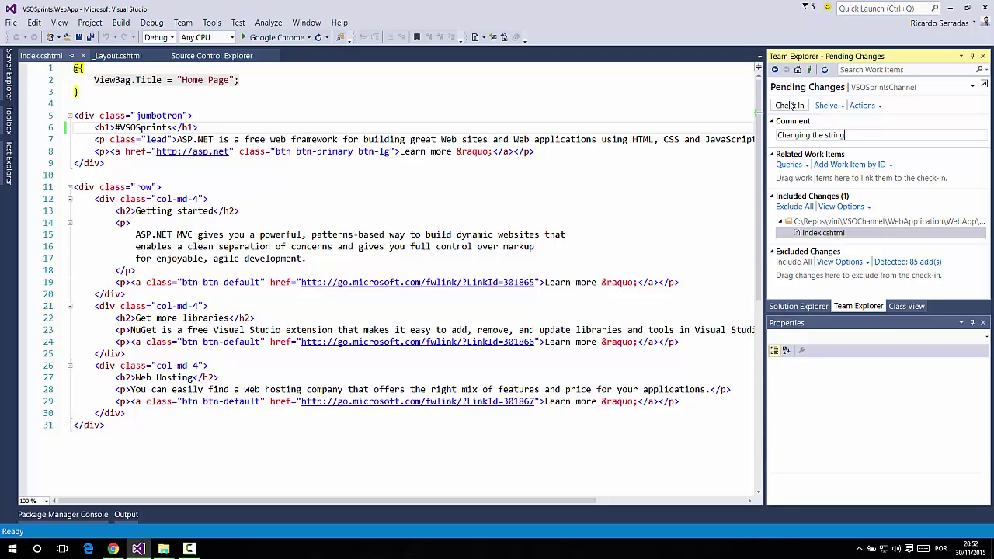
left_click(790, 106)
left_click(506, 297)
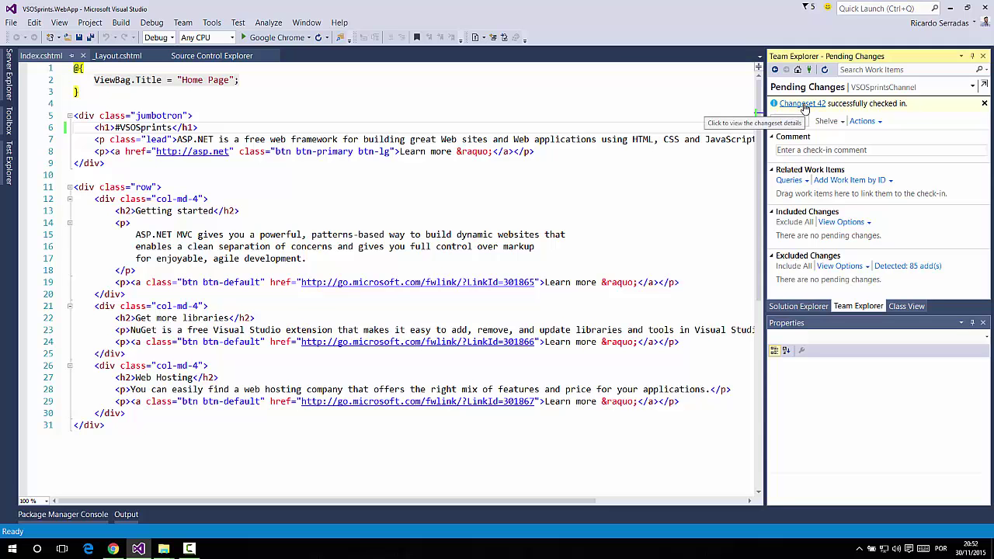
Switch back to the browser and view the artifact sources linked to the Sprint 91 Release definition
key("alt+Tab")
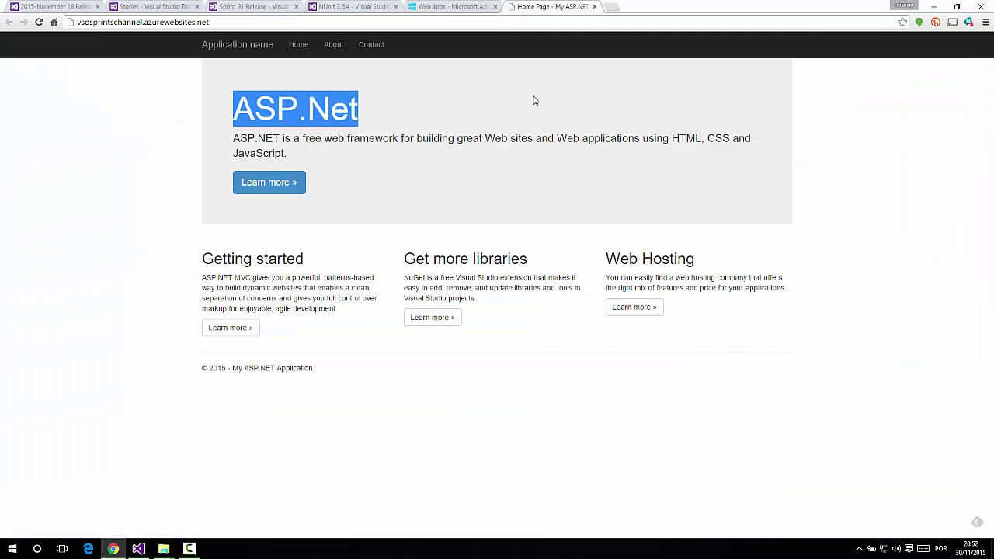
left_click(236, 7)
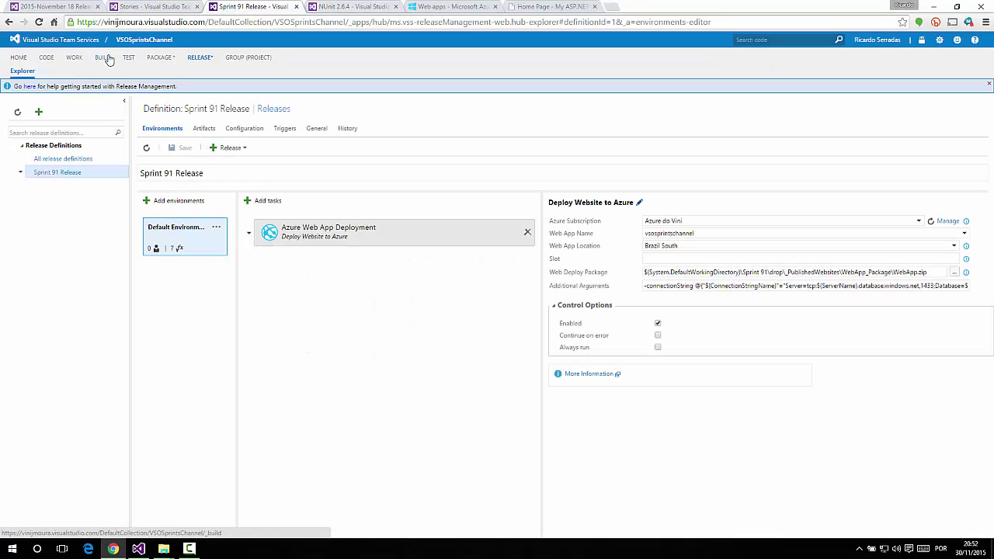
left_click(207, 131)
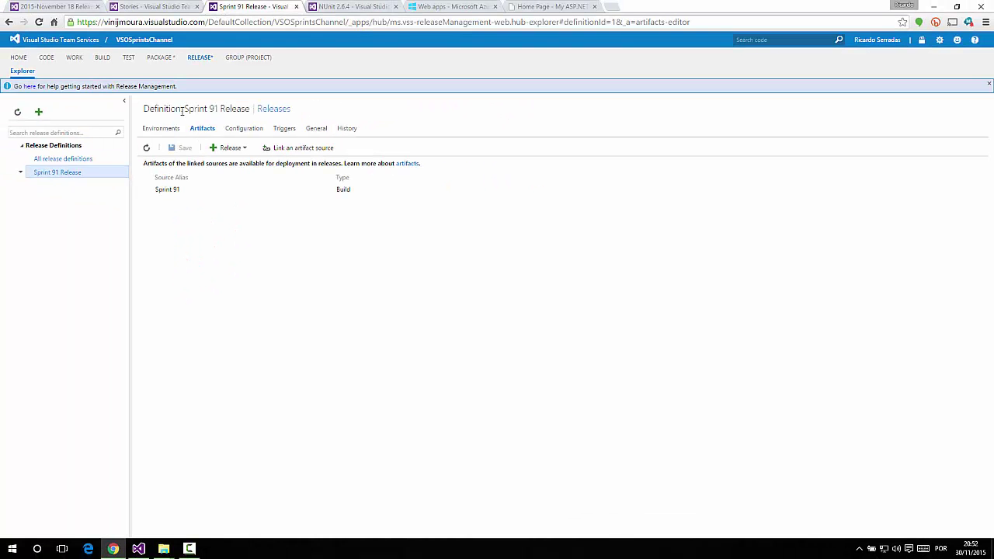
Review the Sprint 91 definition's queued and completed builds, and queue a new build on the Hosted queue
left_click(107, 62)
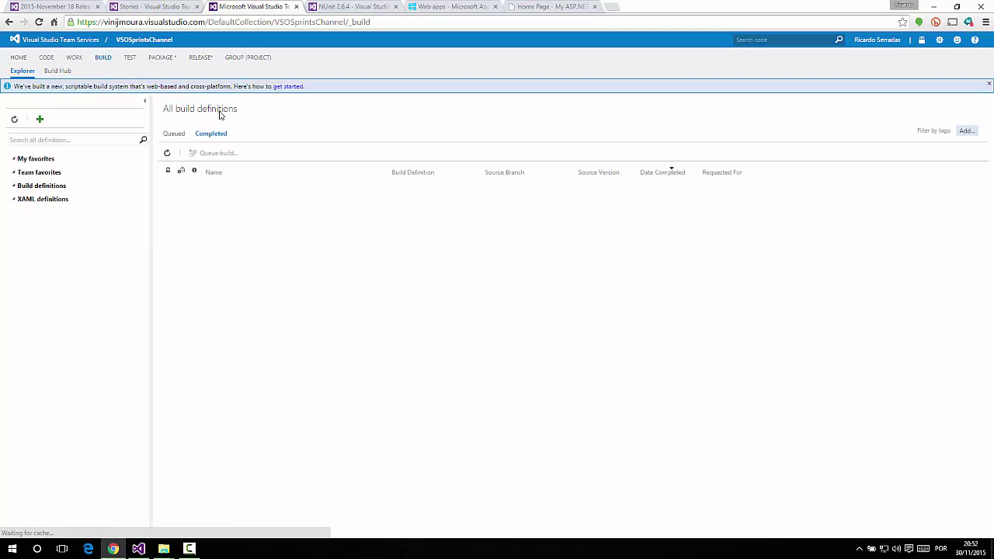
right_click(46, 226)
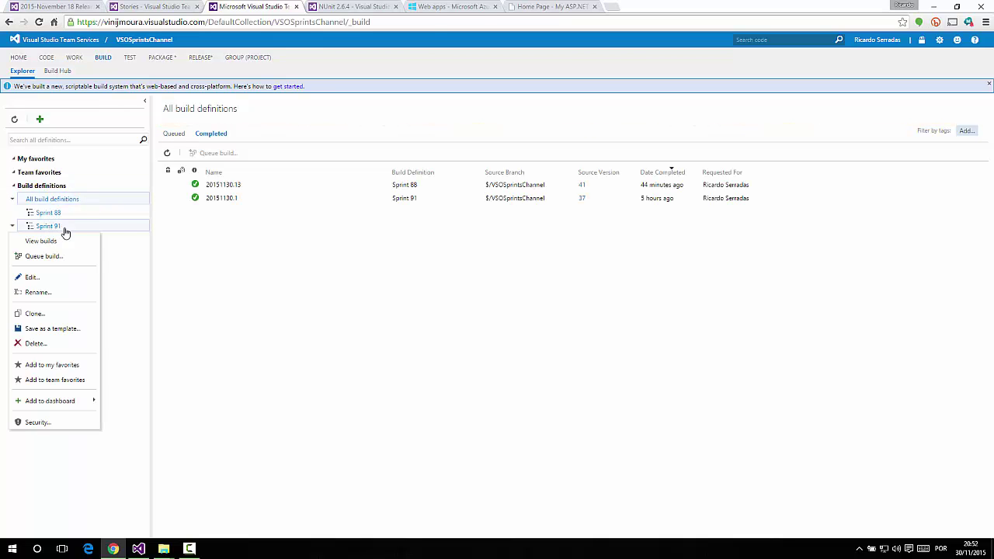
left_click(61, 243)
left_click(174, 134)
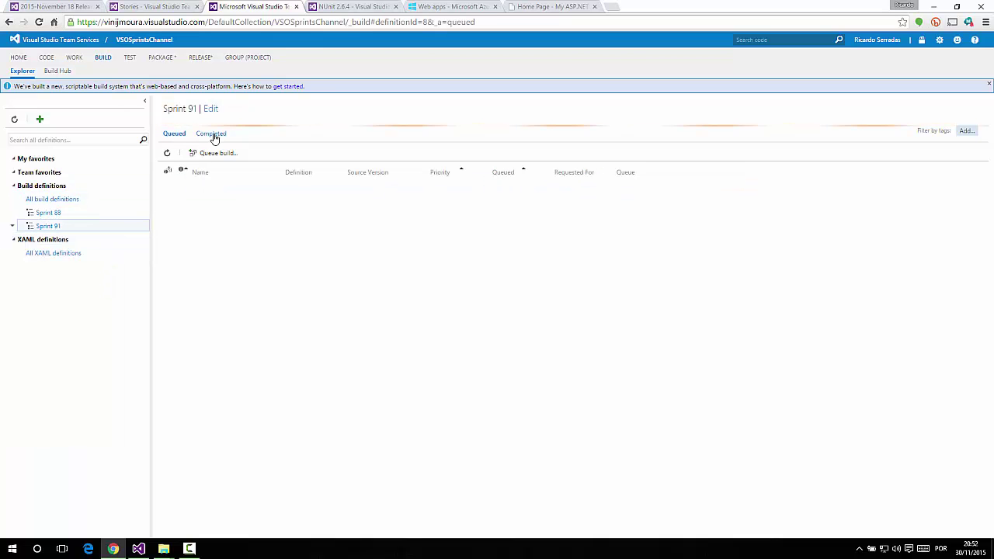
left_click(211, 133)
right_click(54, 228)
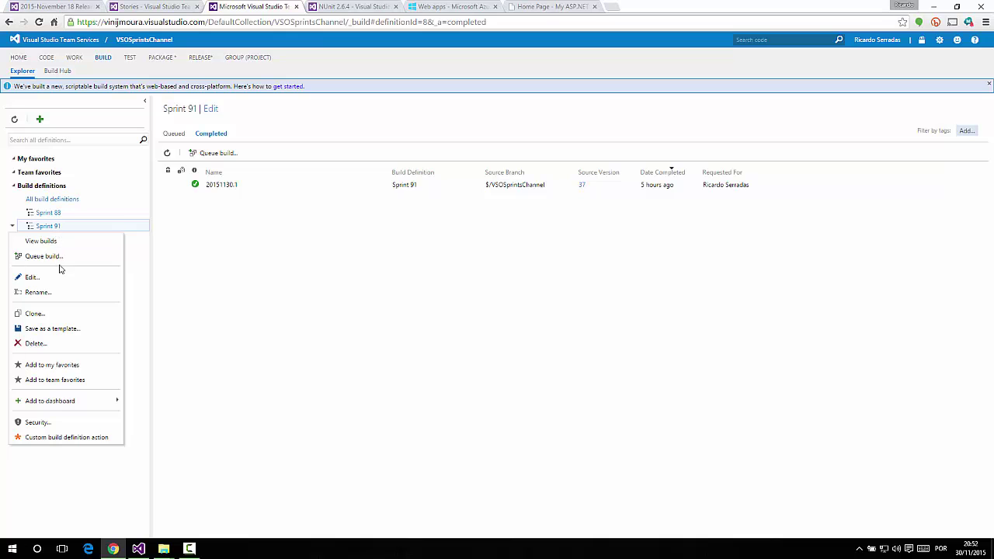
left_click(47, 257)
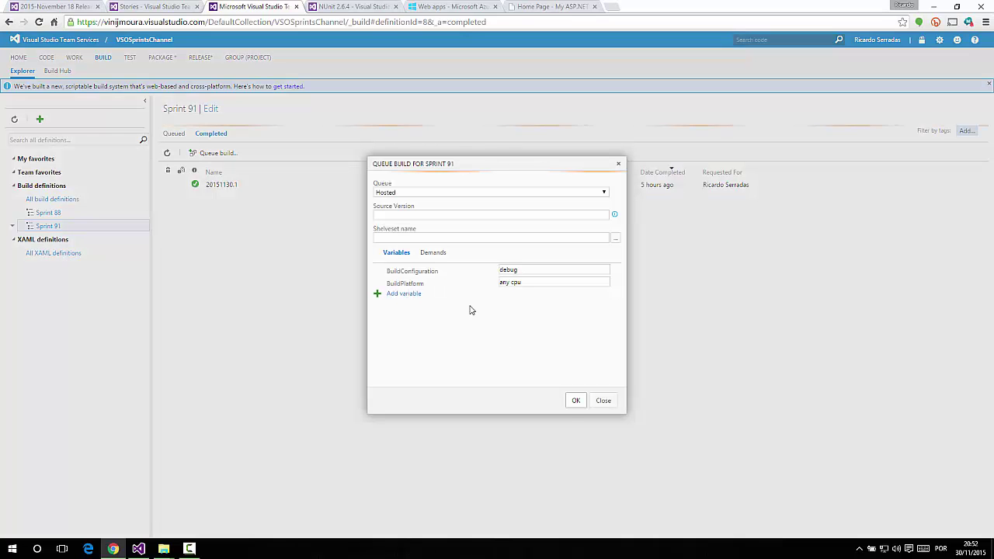
left_click(574, 401)
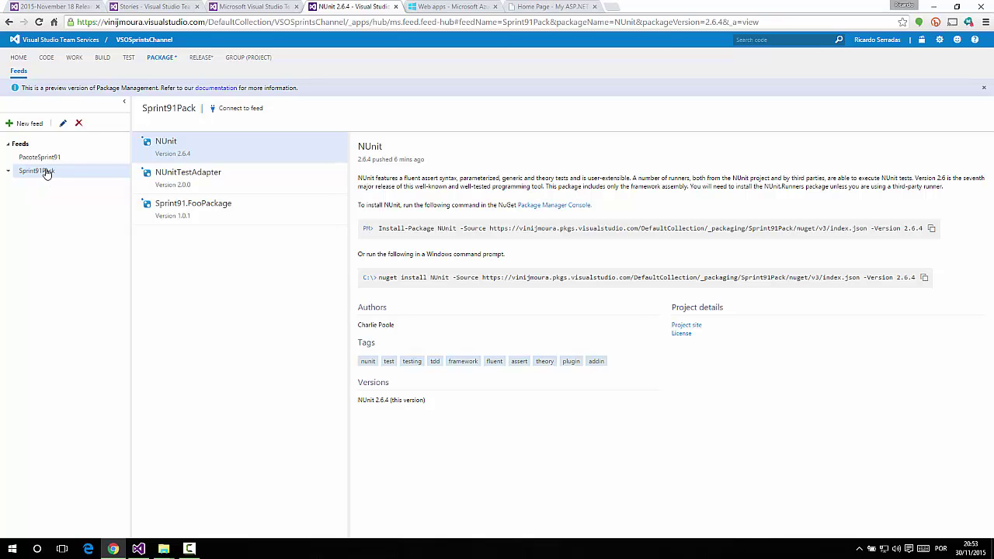
left_click(33, 127)
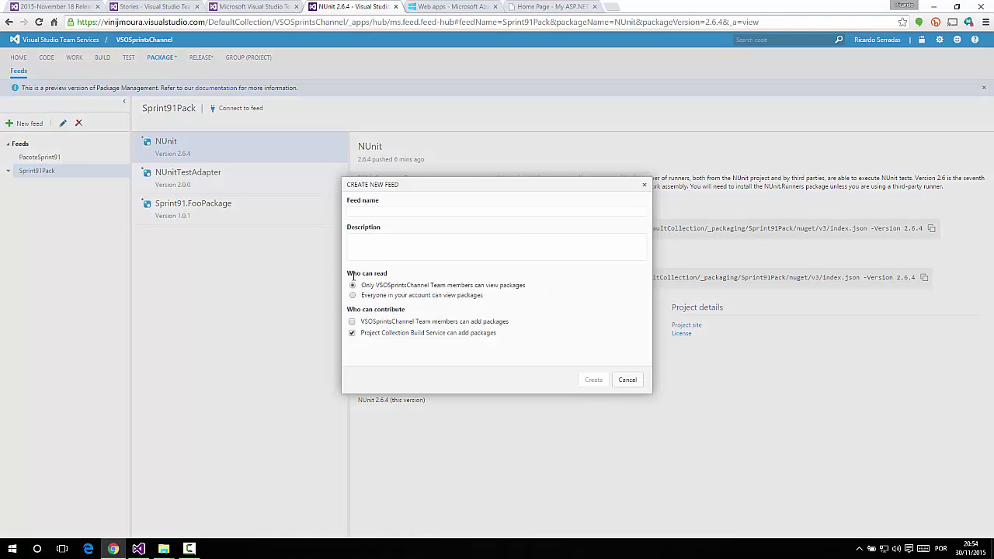
left_click_drag(348, 273, 394, 274)
left_click(380, 218)
left_click(626, 380)
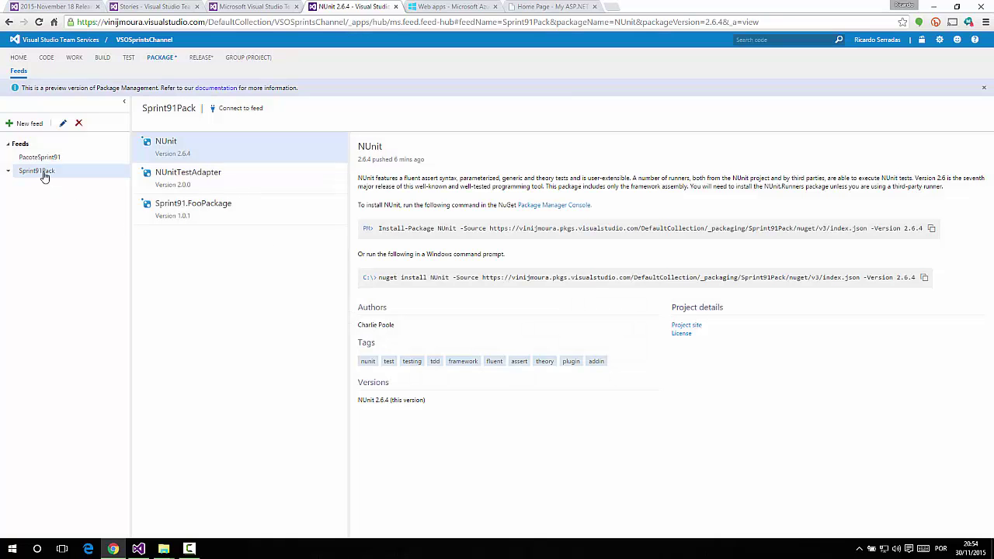
Create a package feed named Sprint91LiveDemo and highlight its NuGet package source URL
left_click(27, 125)
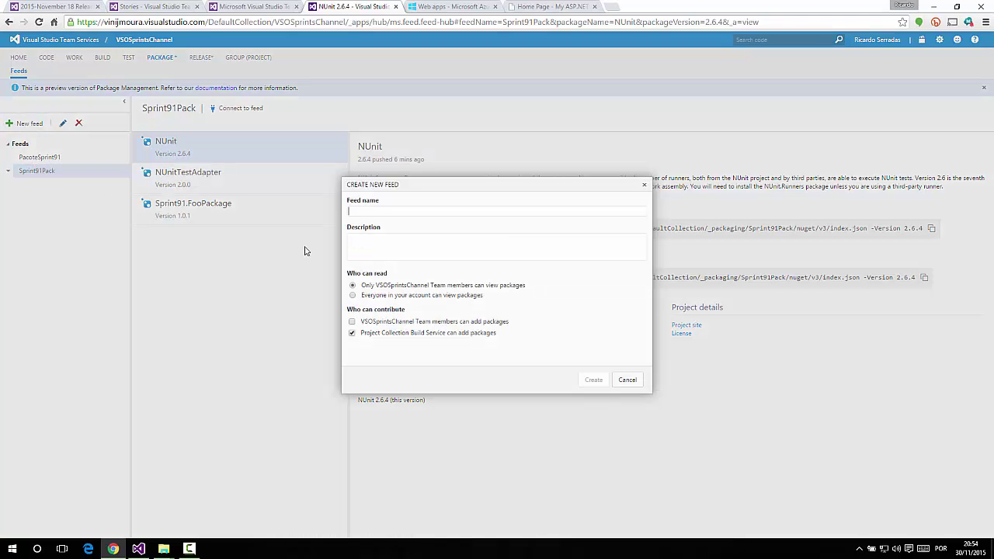
type("Sprint91LiveDemo")
key("Return")
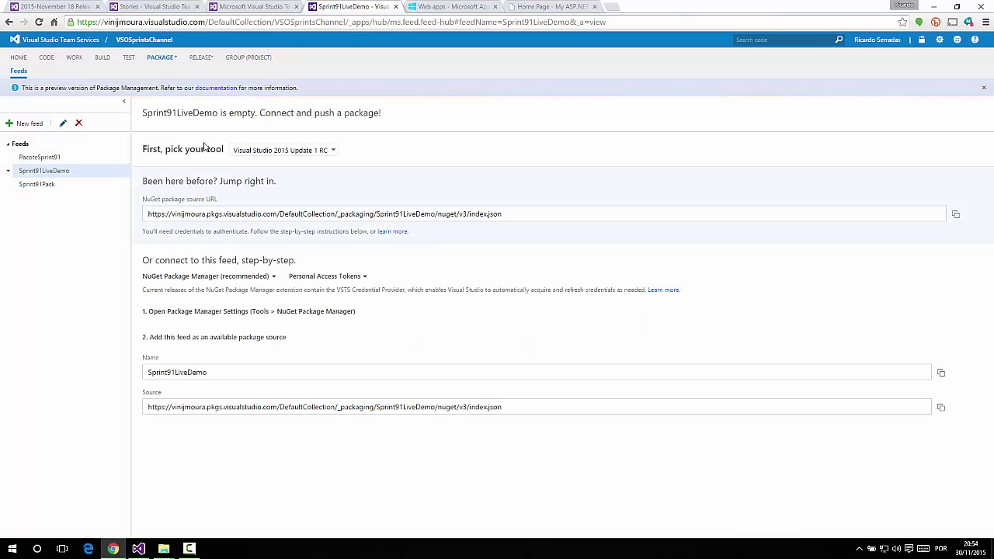
left_click(233, 220)
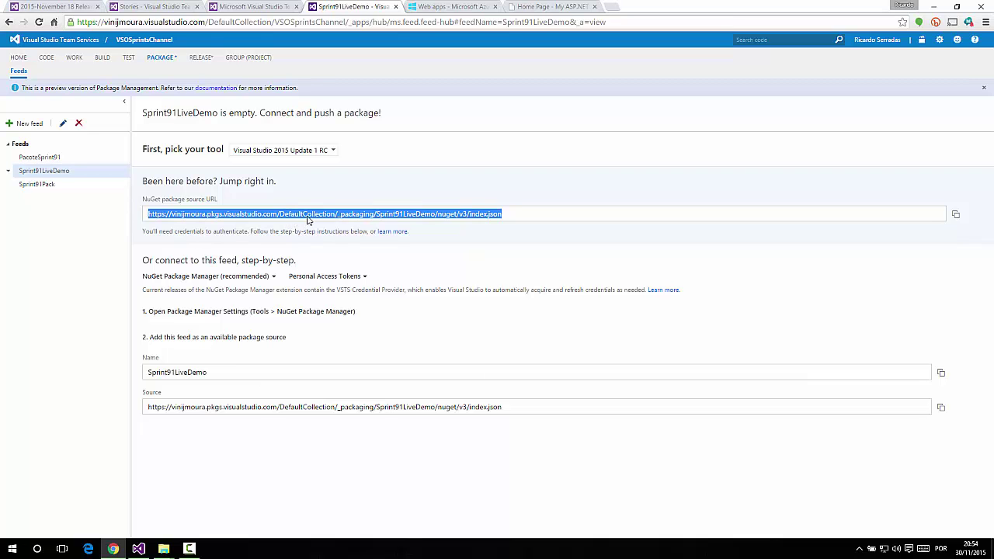
left_click(201, 222)
mouse_move(161, 221)
left_mouse_down()
mouse_move(525, 222)
mouse_move(147, 209)
mouse_move(149, 227)
left_mouse_up()
Go to the project's build definitions and open the Sprint 88 definition for editing
left_click(100, 61)
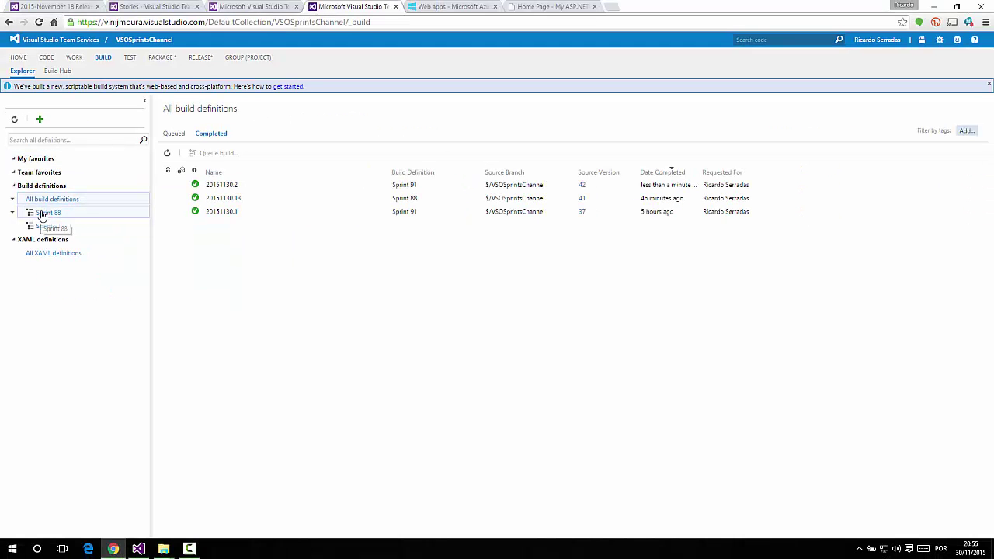
right_click(43, 215)
left_click(34, 264)
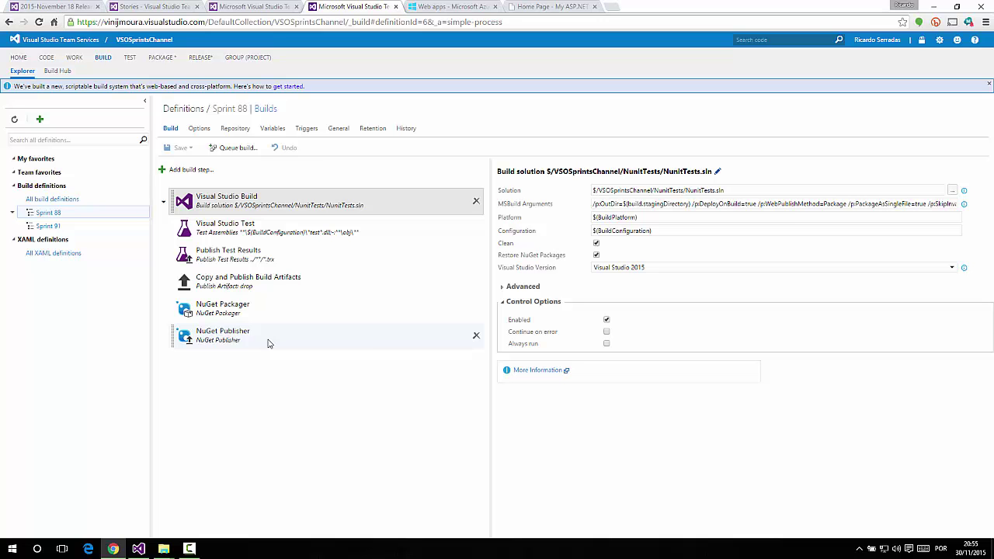
Examine the NuGet Packager and NuGet Publisher build steps, including the nuspec pattern, nupkg pattern, feed type and internal feed URL
left_click(231, 311)
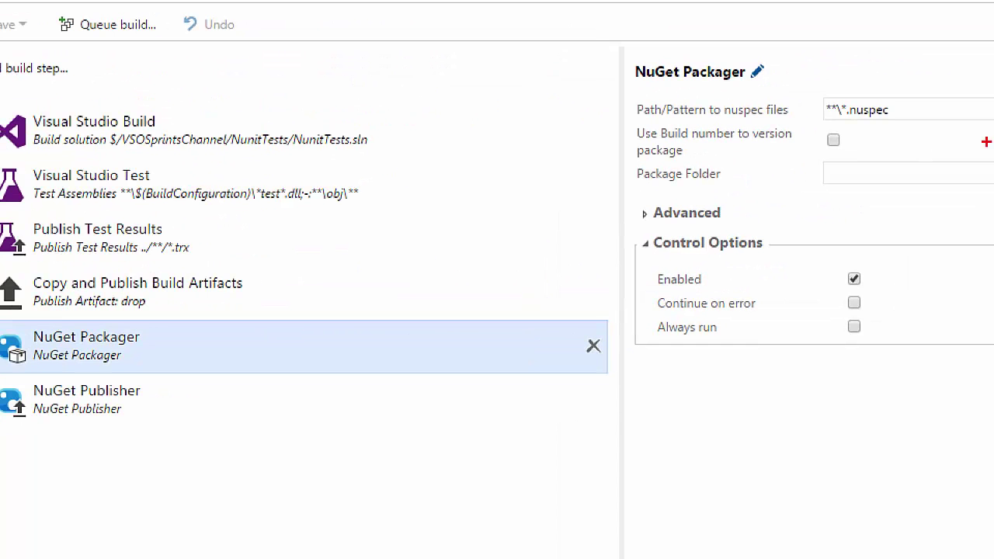
left_click_drag(888, 122, 919, 167)
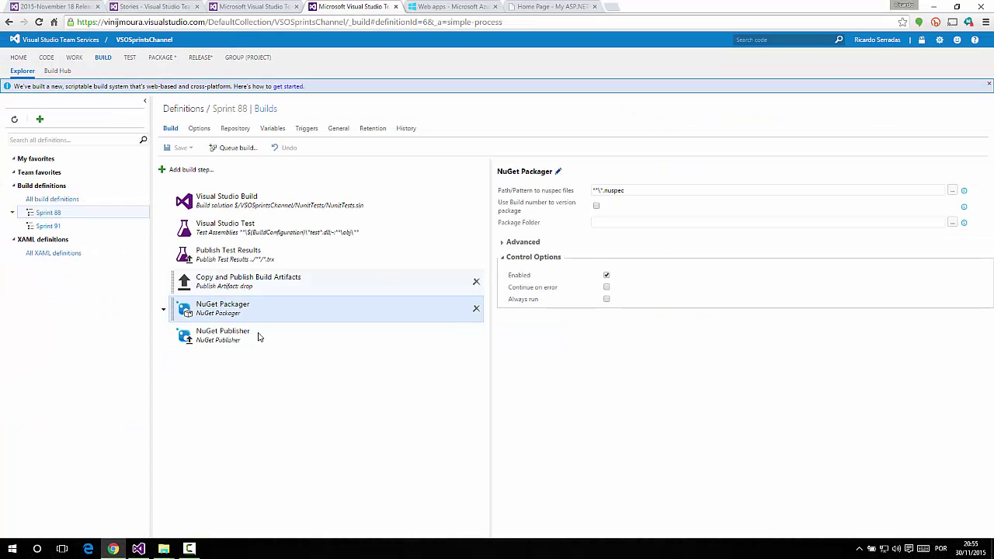
left_click(128, 406)
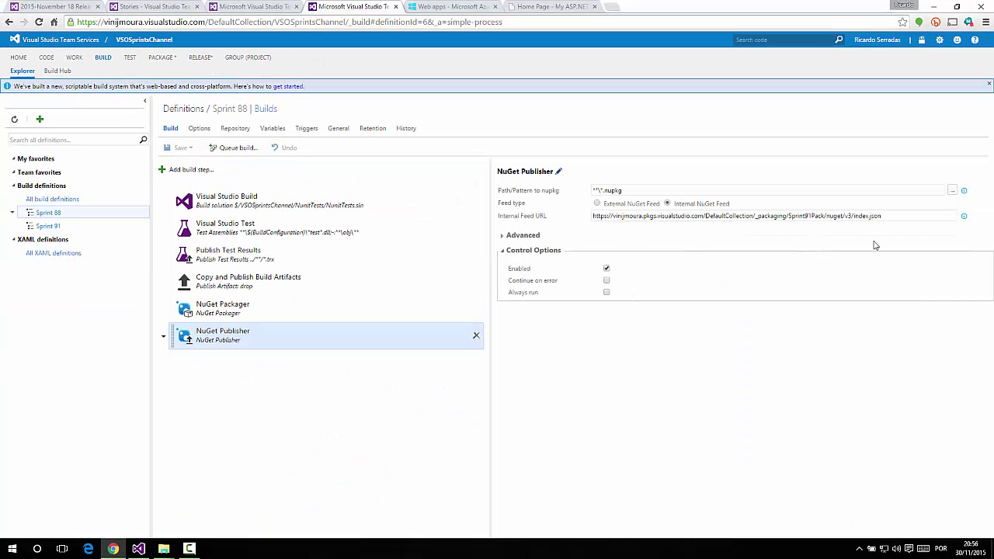
mouse_move(963, 216)
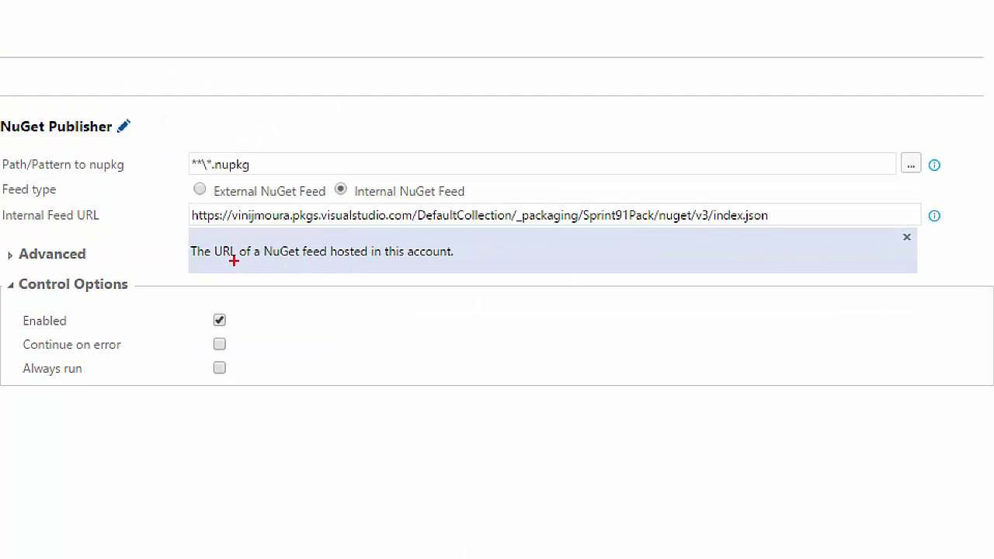
left_click_drag(454, 259, 533, 353)
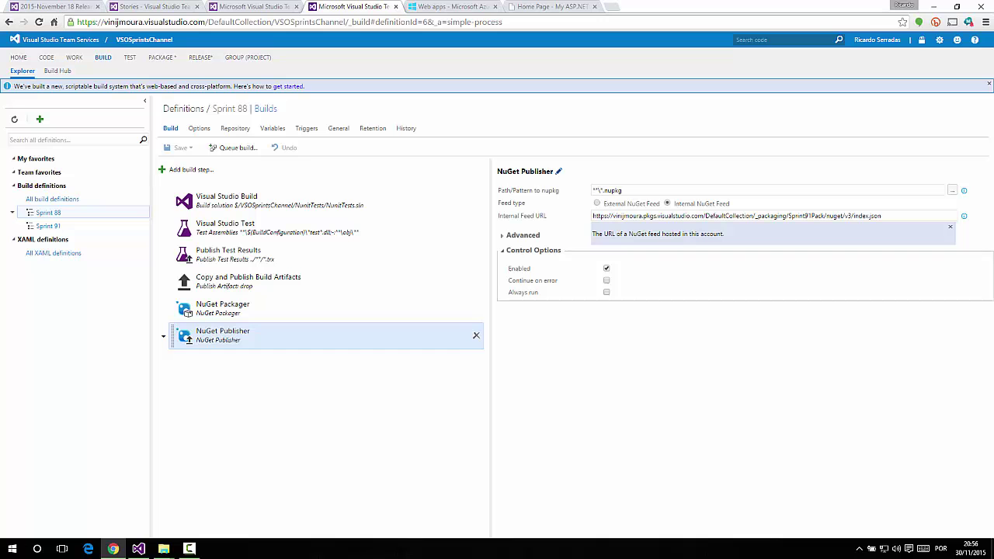
left_click(814, 296)
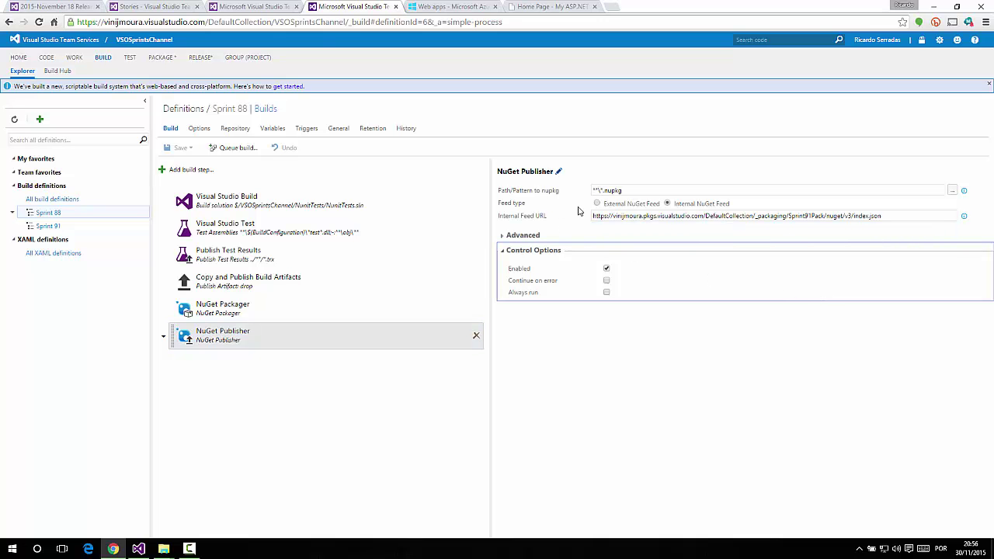
left_click_drag(630, 190, 600, 190)
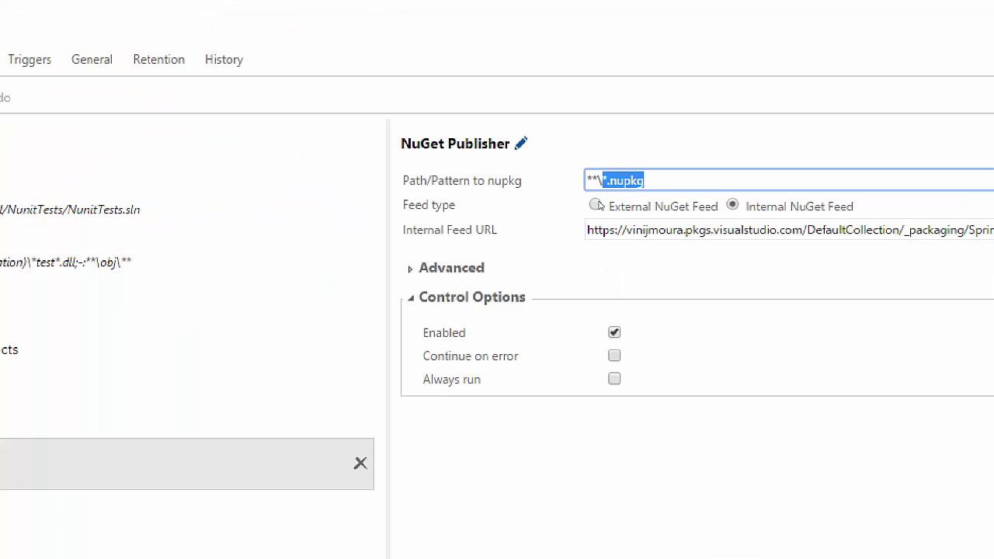
left_click_drag(591, 211, 557, 236)
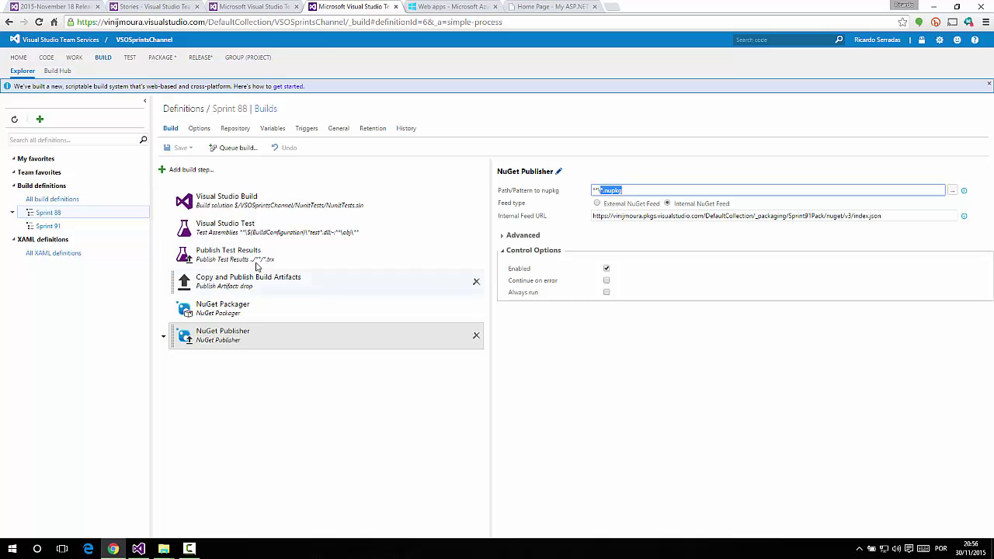
Examine the NuGet Packager and NuGet Publisher tasks in the Package category of the build task catalogue, and close it without adding any
left_click(189, 170)
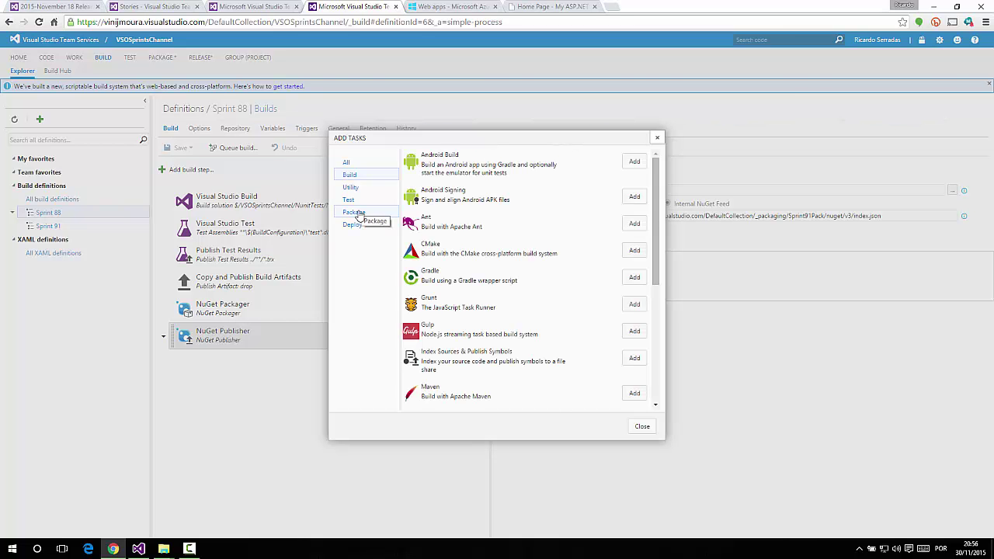
left_click(355, 212)
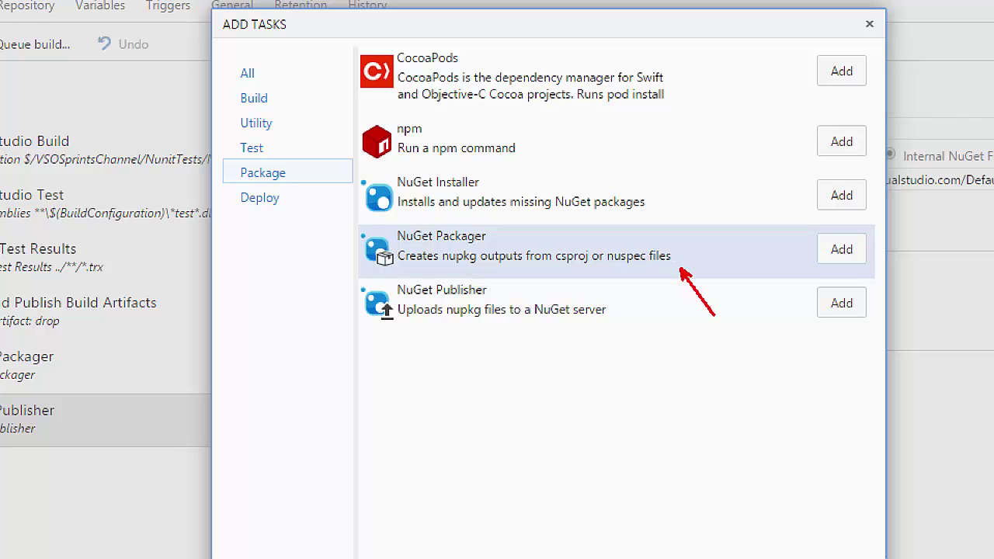
left_click_drag(605, 325, 643, 419)
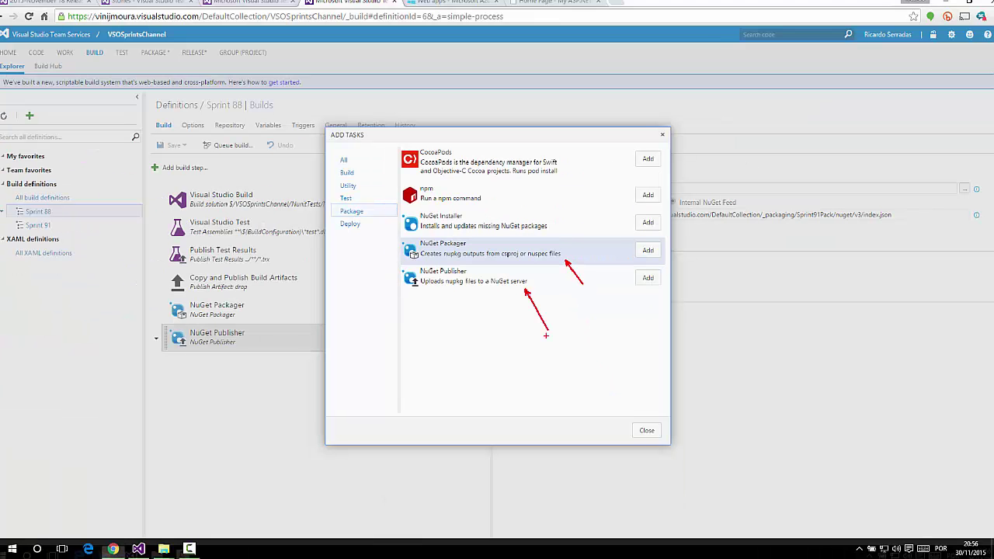
left_click(643, 432)
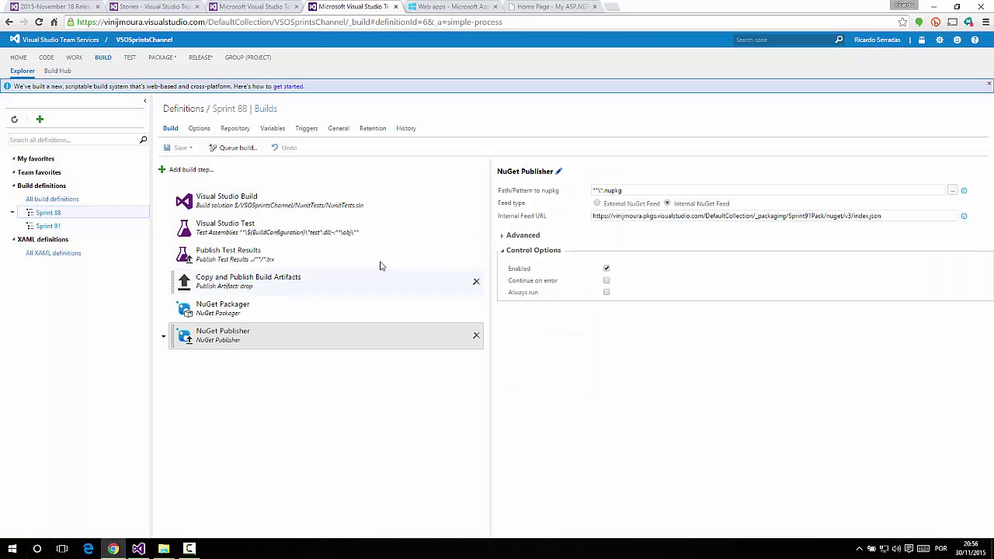
Check the console output of the Sprint 91 build, and open the summary of Release-2 in the project's release list
left_click(252, 5)
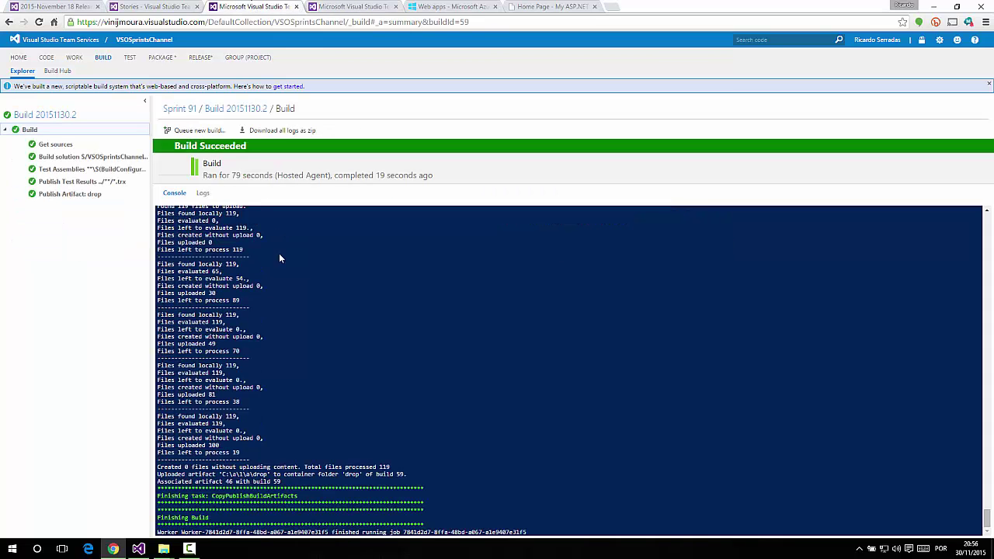
left_click_drag(158, 273, 554, 532)
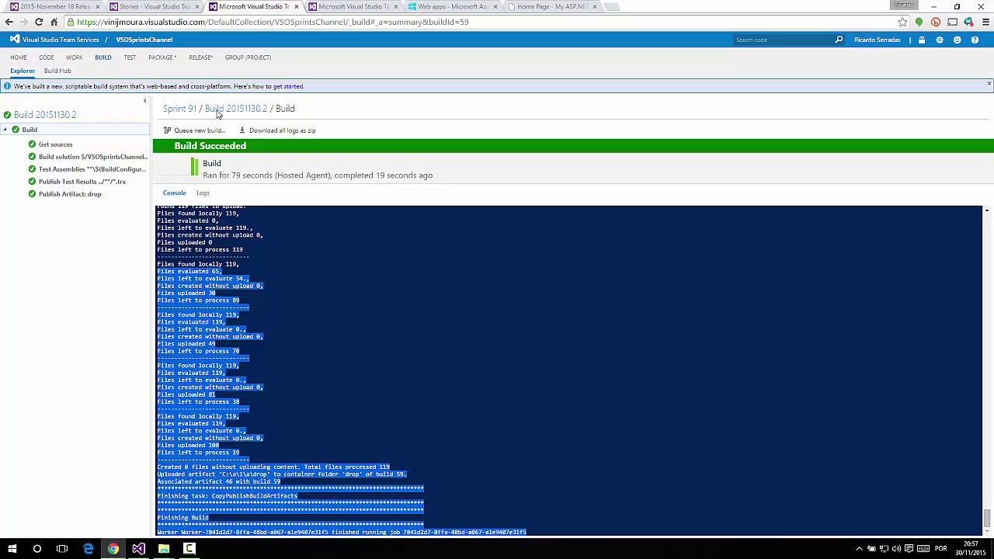
left_click(198, 62)
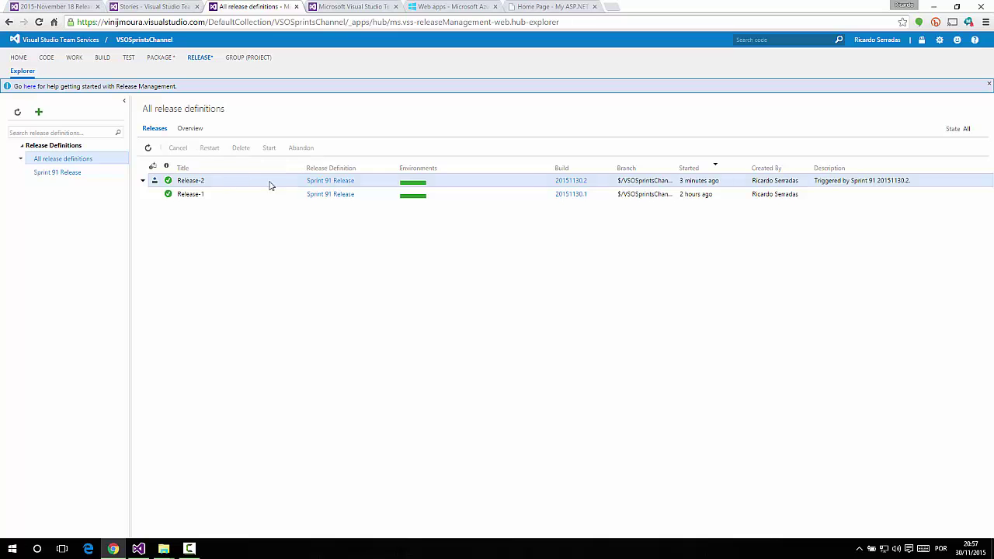
left_click(191, 184)
double_click(190, 183)
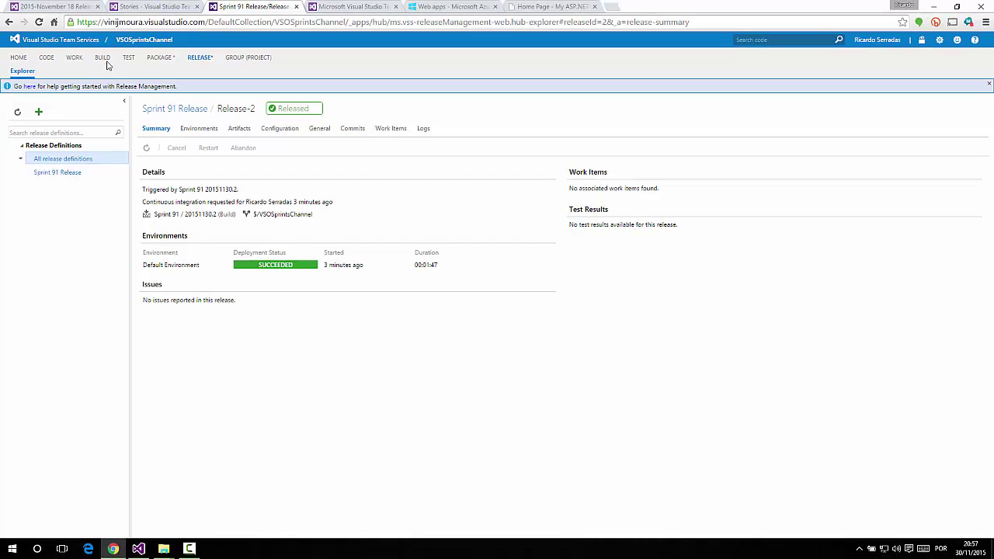
Open the summary of completed build 20151130.2 and check its associated change "Changing the string"
left_click(104, 59)
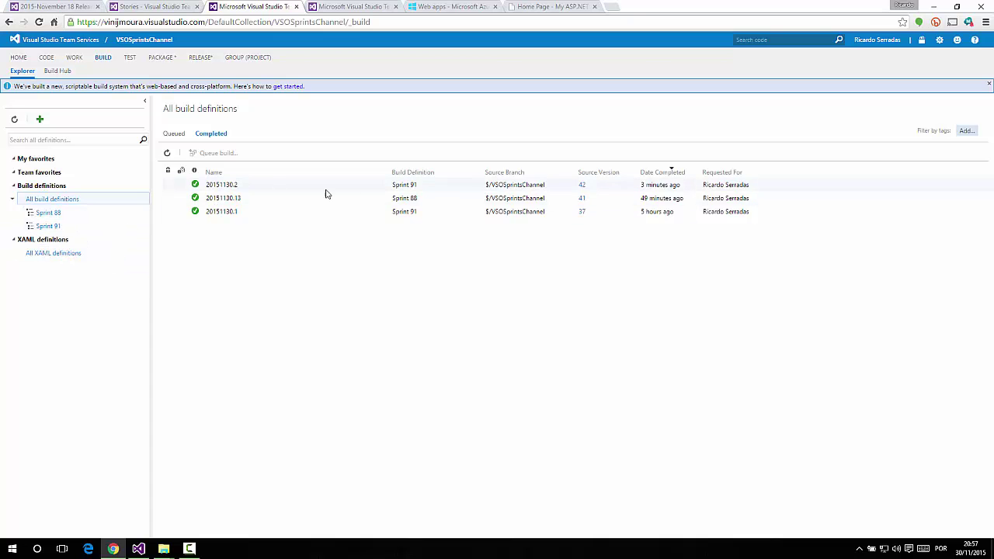
left_click(406, 189)
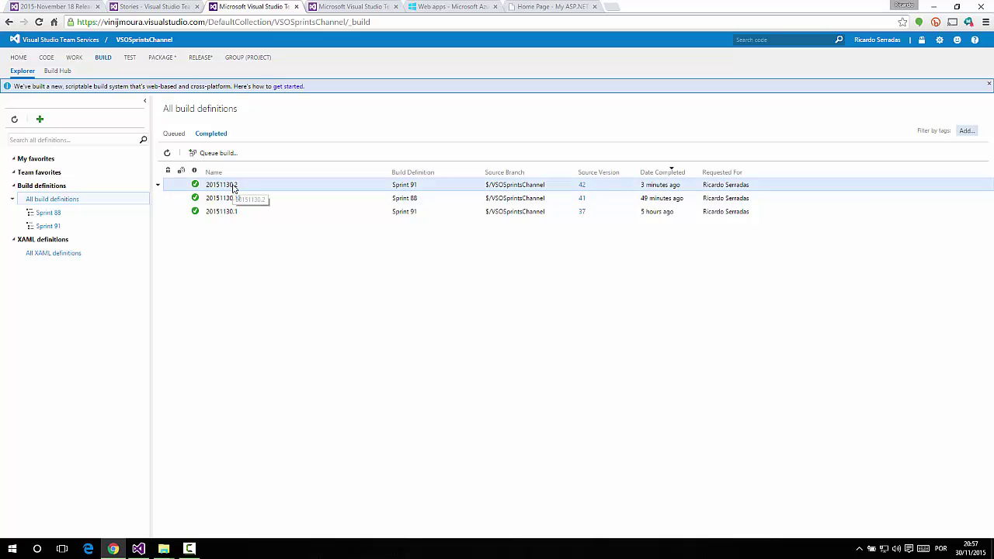
left_click(229, 190)
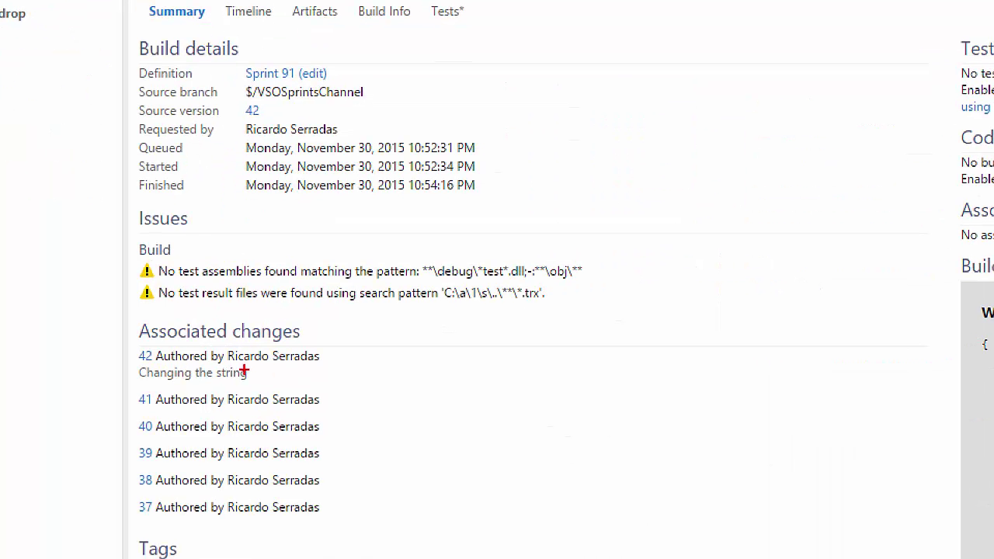
left_click_drag(213, 374, 255, 374)
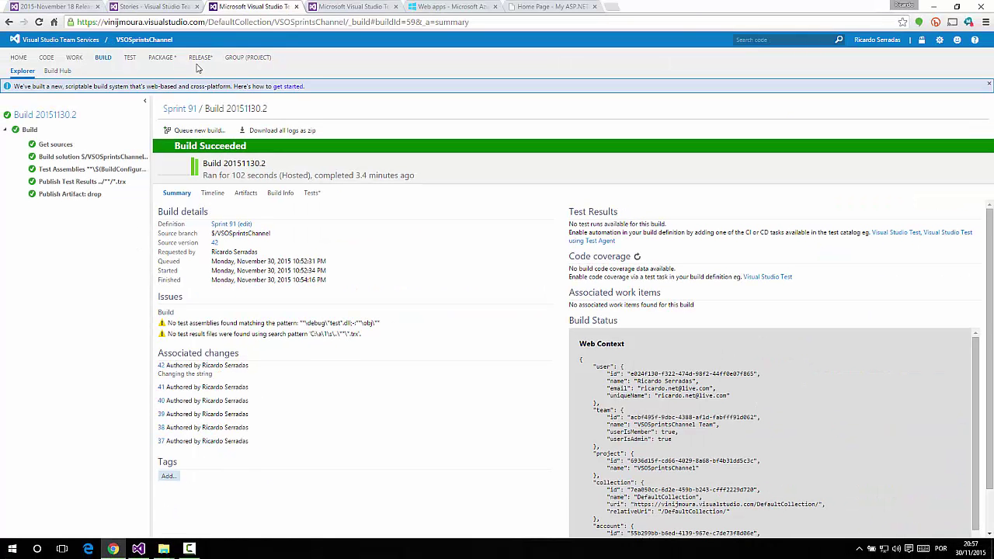
Open Release-2's commits, inspect the heading edit to Index.cshtml in the "Changing the string" changeset, and return to the commit list
left_click(200, 58)
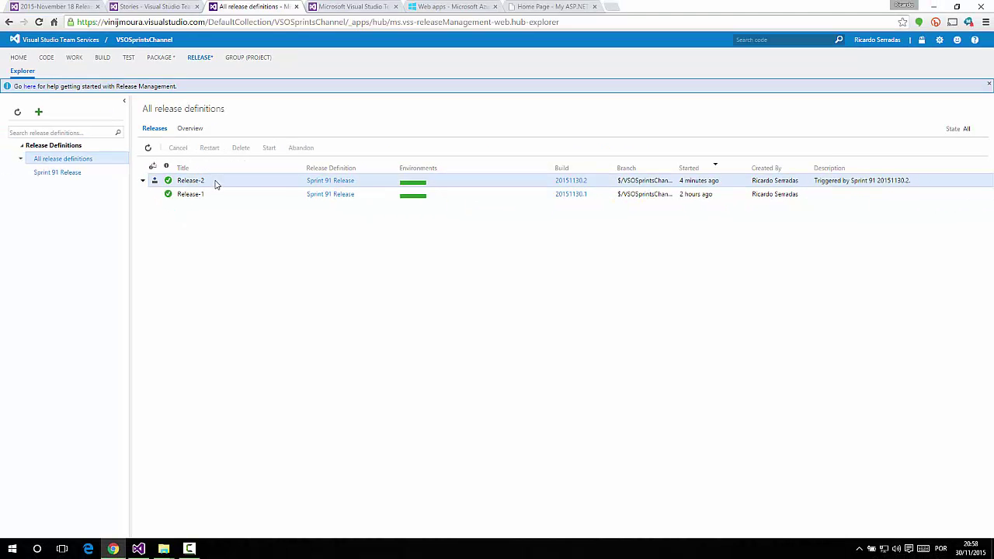
double_click(216, 184)
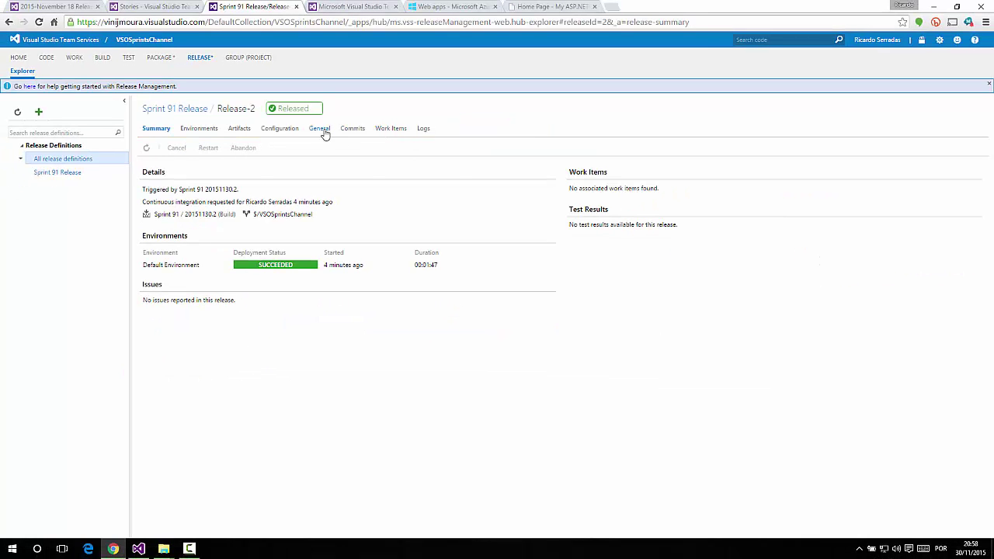
left_click(351, 130)
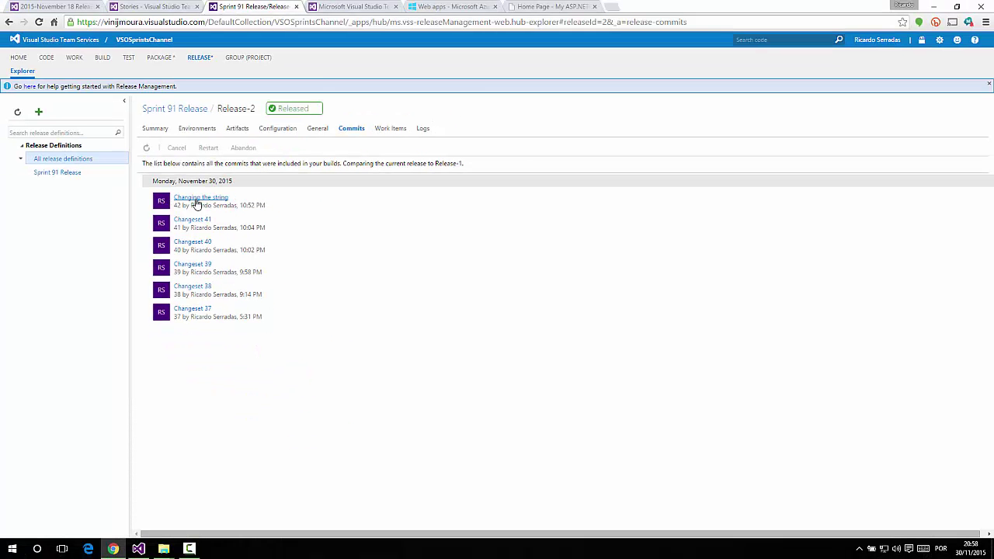
left_click(197, 203)
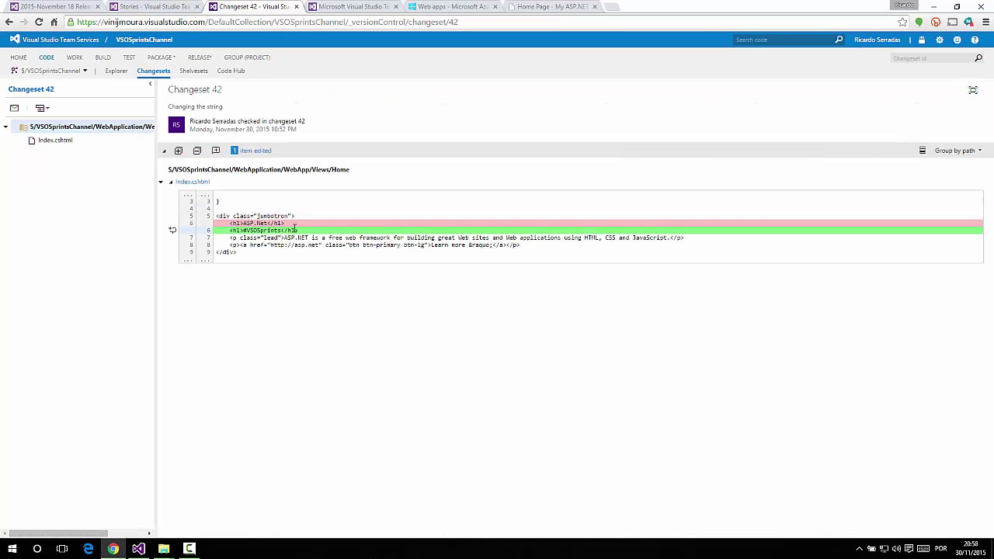
left_click_drag(297, 230, 220, 224)
left_click(243, 246)
left_click(9, 22)
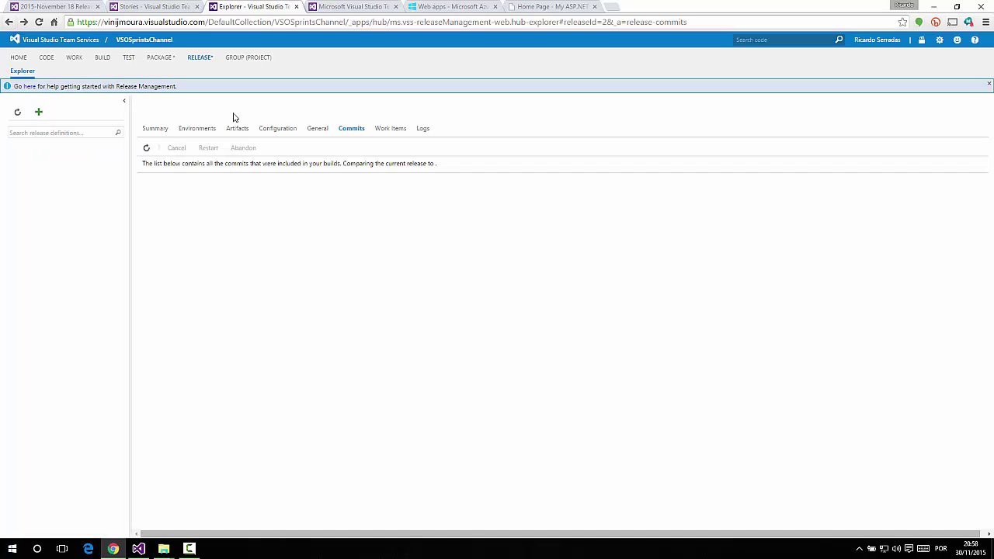
Review Release-2's configuration variables, general settings and build artifacts, and return to its summary
left_click(286, 130)
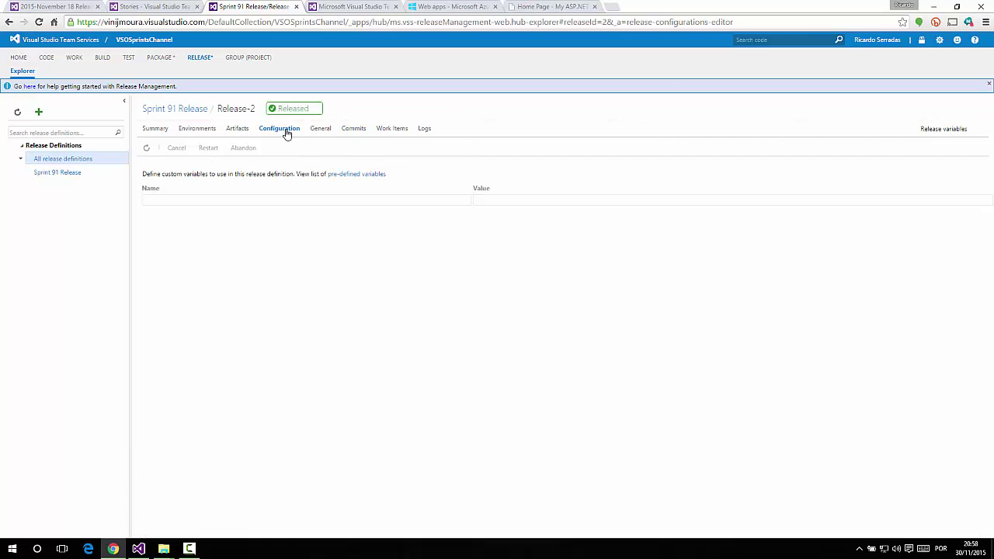
left_click(324, 132)
left_click_drag(269, 177, 239, 148)
left_click(239, 130)
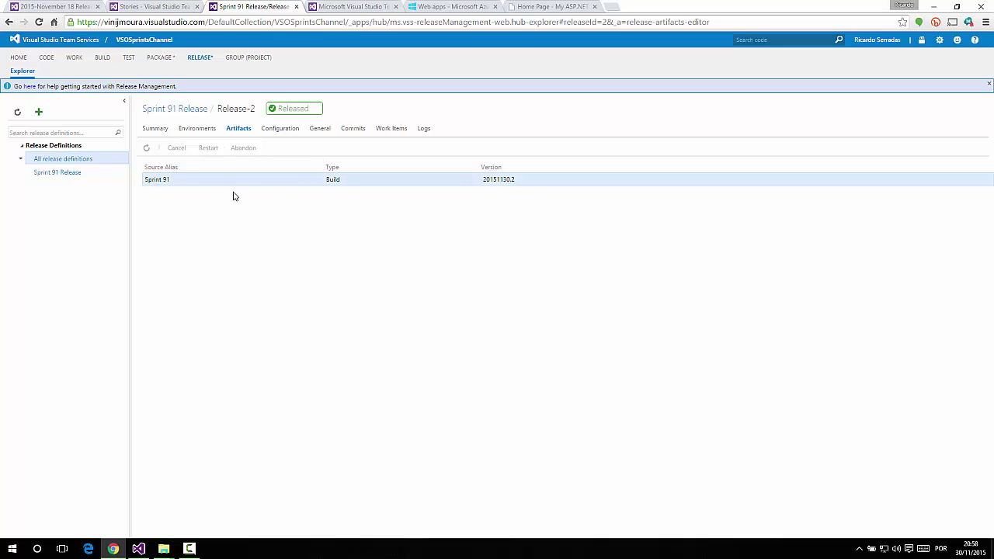
left_click(194, 132)
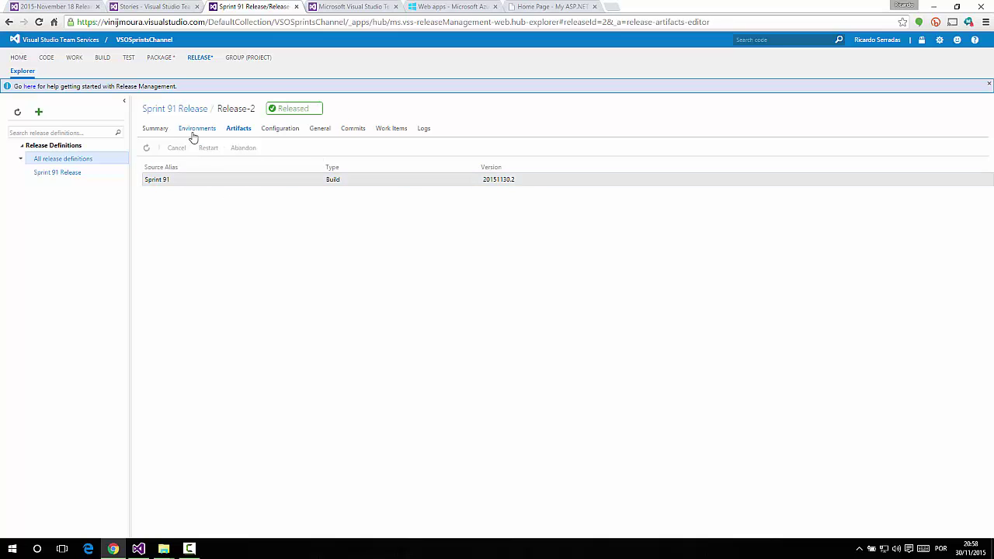
left_click(156, 129)
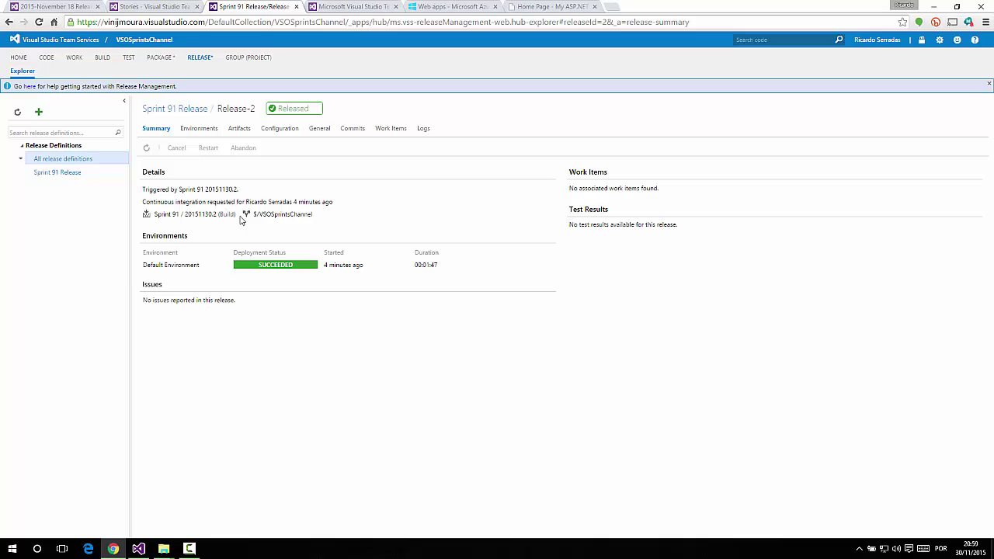
Examine the Default Environment's deployment status, start time and duration in the Release-2 summary
left_click_drag(148, 266, 197, 268)
left_click(178, 266)
left_click(206, 268)
double_click(269, 253)
left_click_drag(208, 268, 257, 268)
left_click(150, 257)
double_click(264, 265)
left_click_drag(325, 265, 383, 265)
Reload the deployed web app at vsosprintschannel.azurewebsites.net and check the main heading on its home page
left_click(557, 5)
left_click(437, 185)
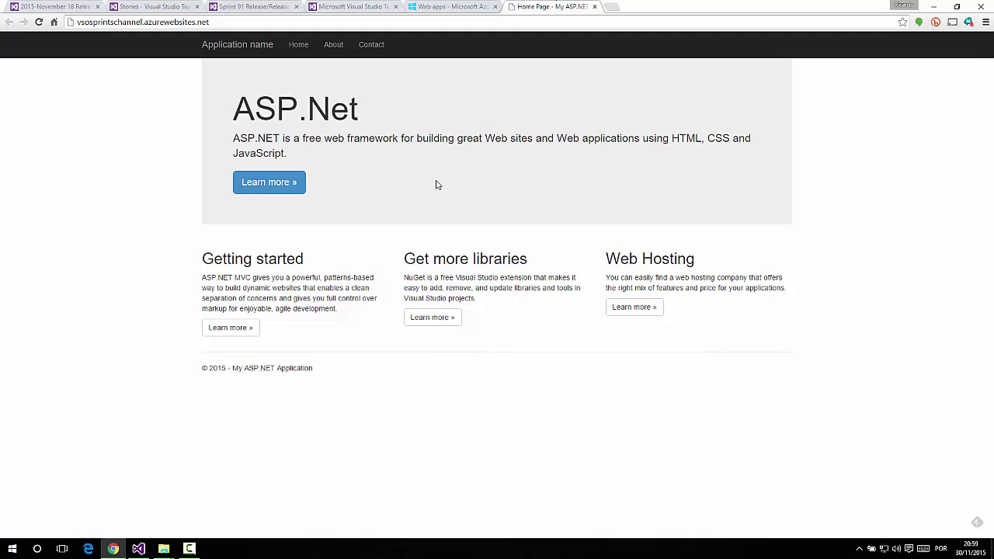
key("F5")
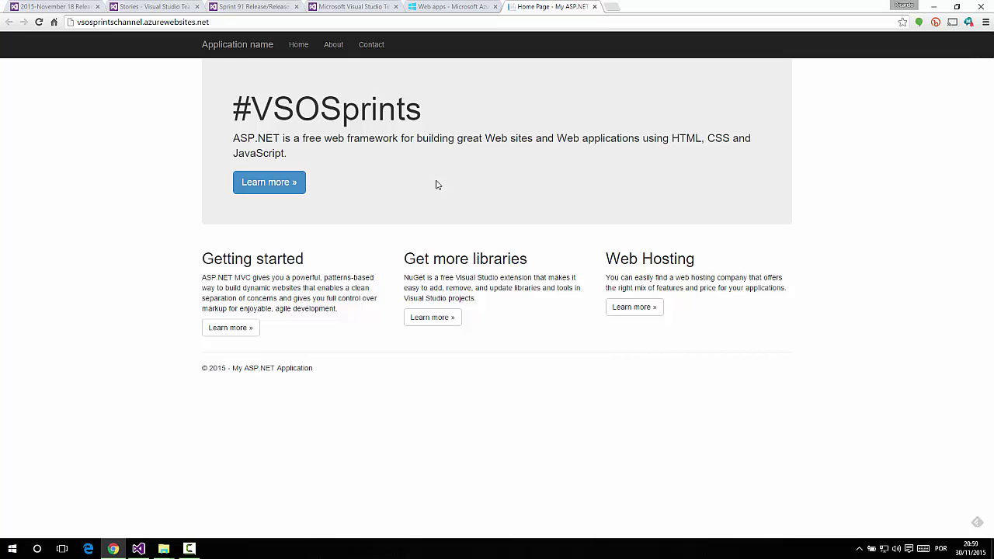
key("ctrl+1")
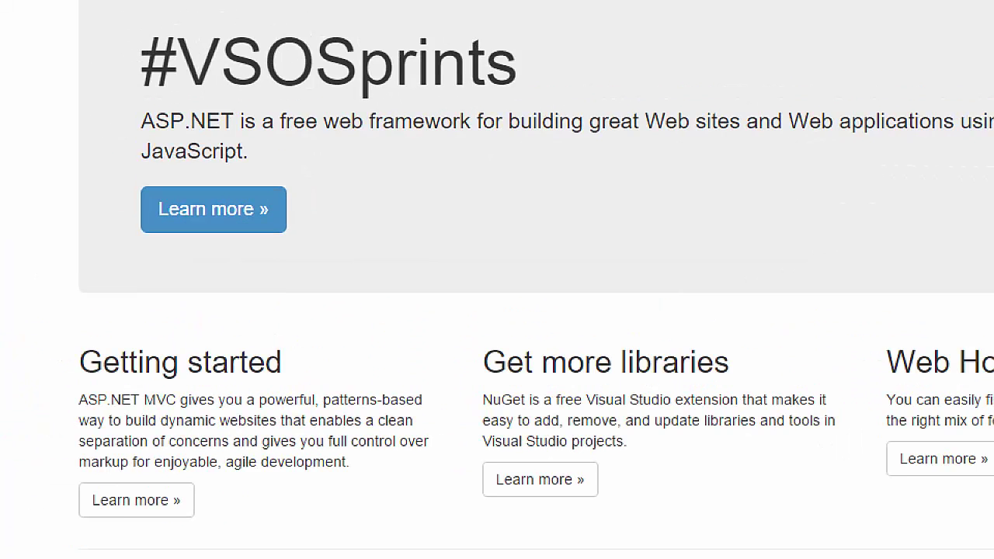
left_click(173, 69)
mouse_move(132, 27)
left_mouse_down()
mouse_move(133, 97)
mouse_move(248, 111)
mouse_move(540, 104)
left_mouse_up()
key("Escape")
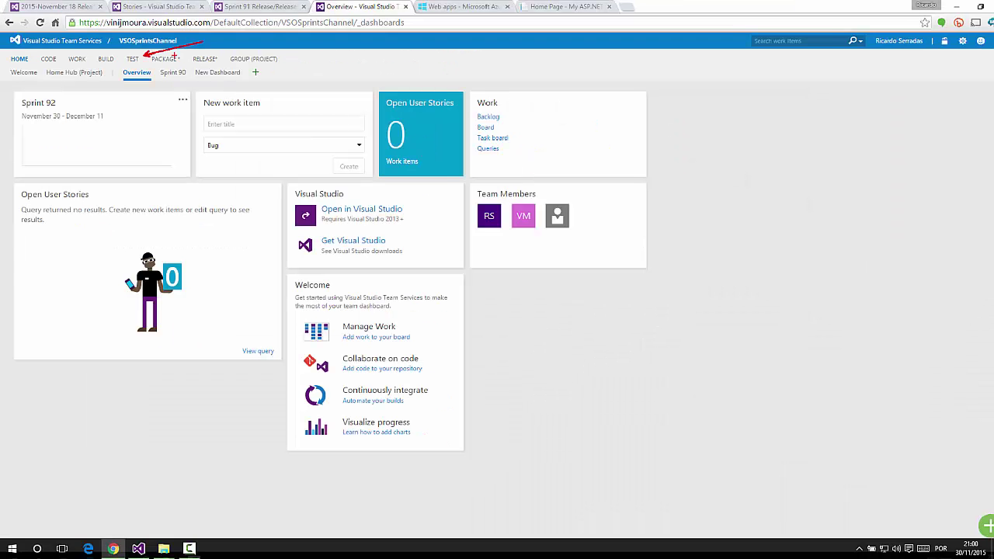
View the project's Test hub, and open the Test Manager extension's Marketplace page from the November 18 release notes
left_click(129, 59)
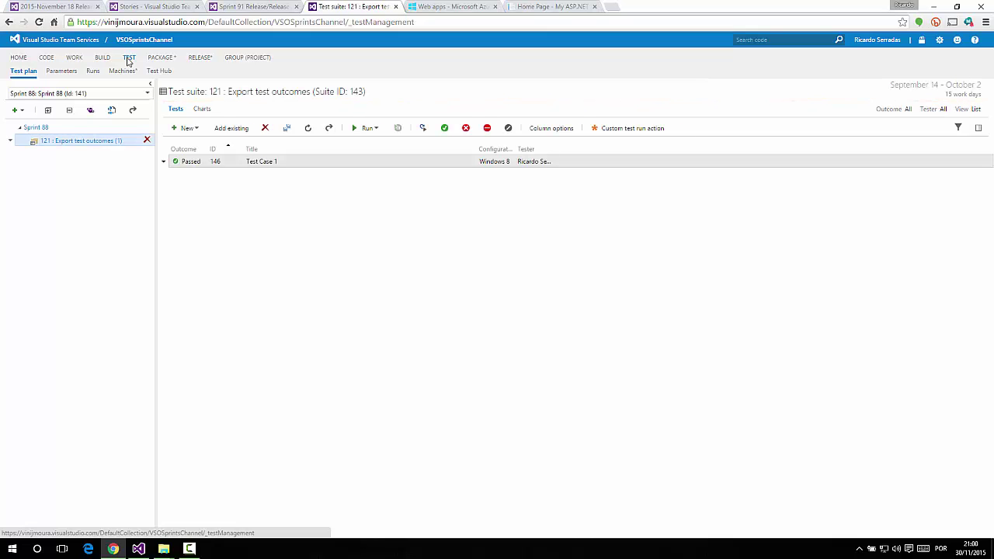
left_click(72, 6)
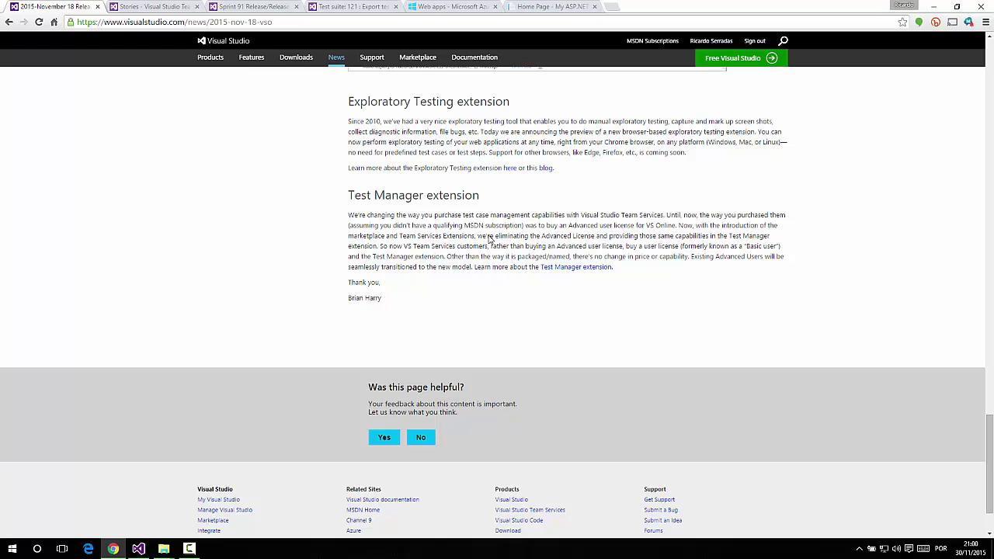
left_click(557, 268)
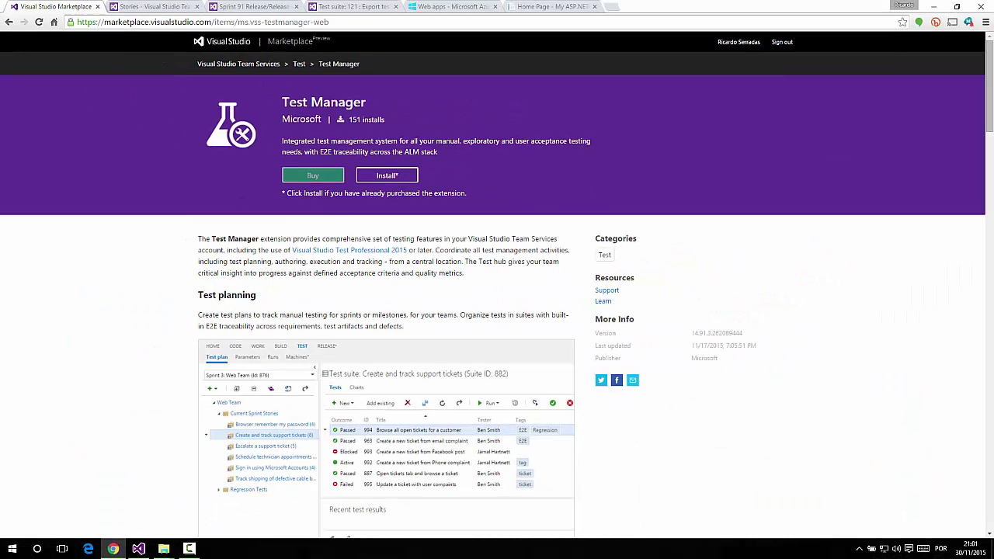
Read the Test Manager extension's feature descriptions, from test planning and authoring through browser-based execution, exploratory testing and test tracking
scroll(292, 264, "down", 3)
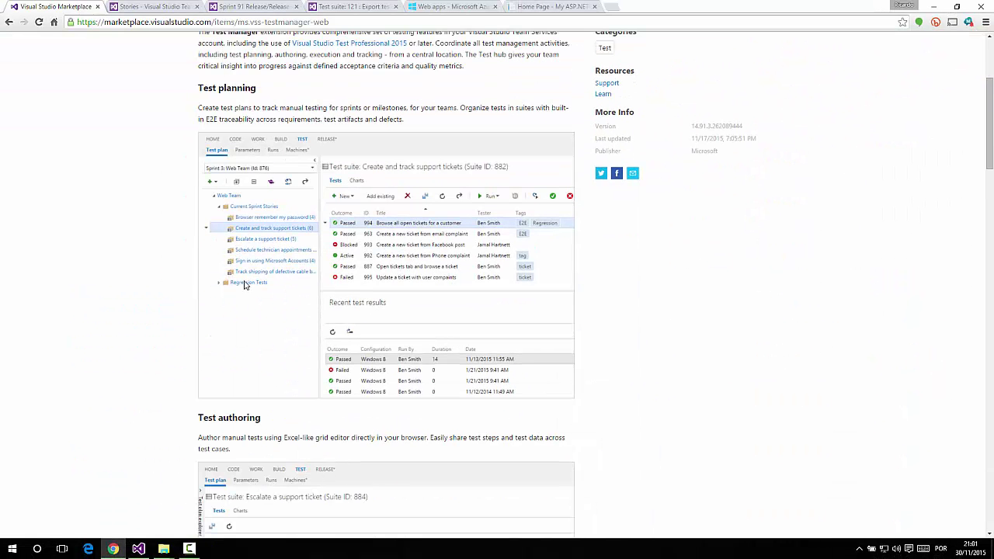
scroll(247, 281, "down", 3)
scroll(247, 281, "down", 1)
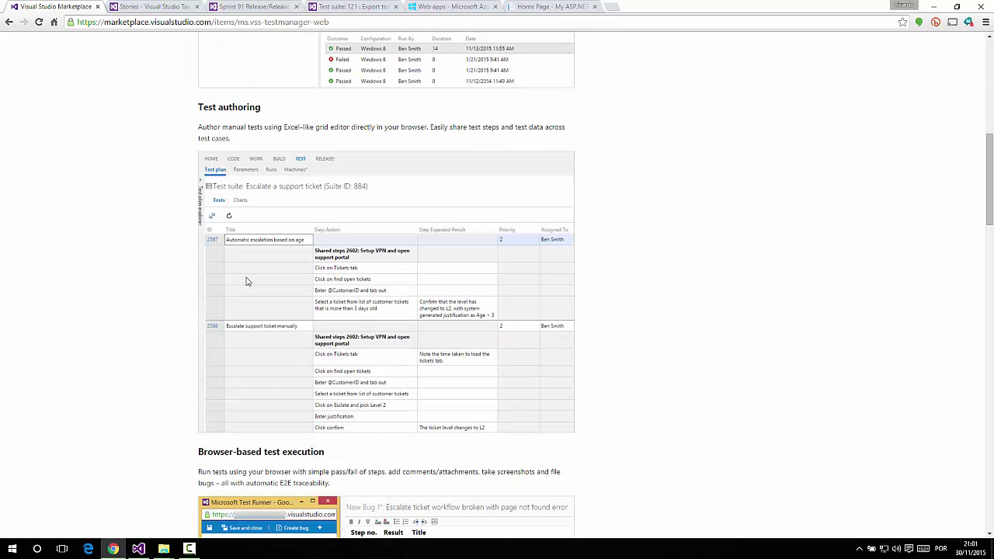
scroll(251, 284, "down", 4)
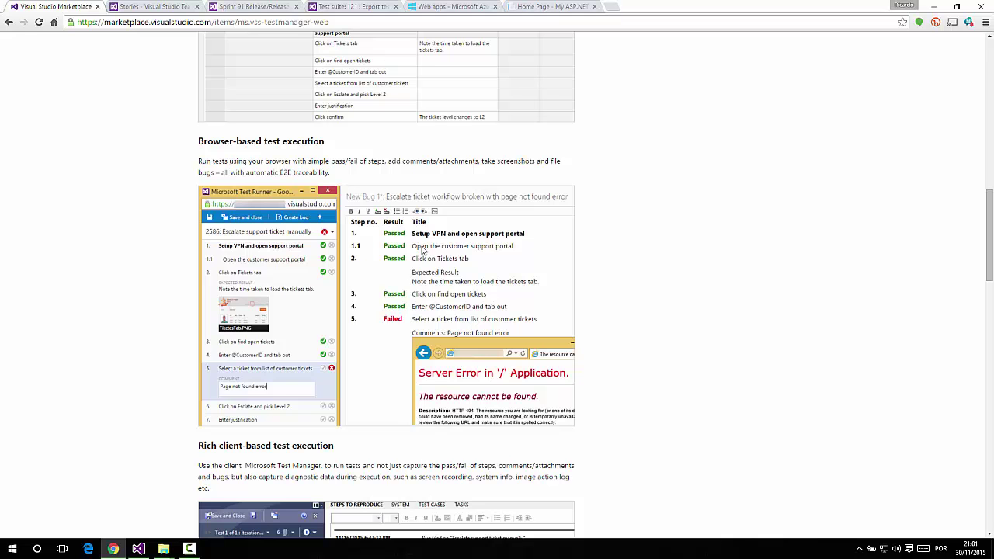
scroll(472, 303, "down", 3)
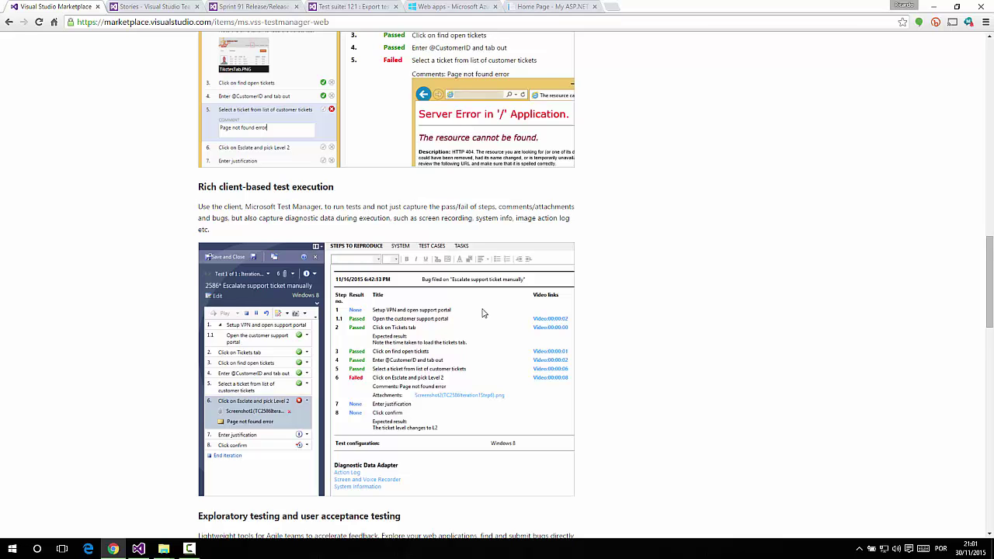
scroll(481, 313, "down", 6)
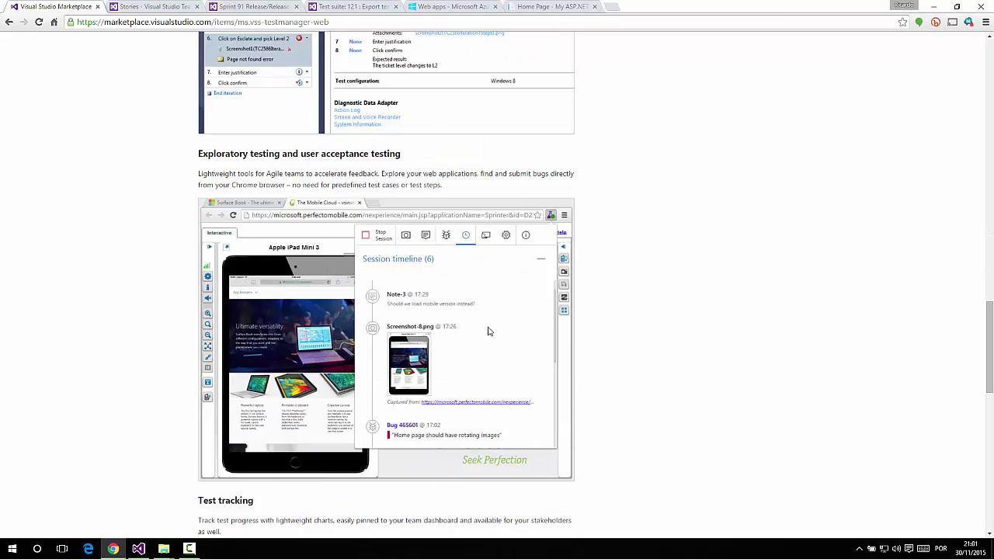
scroll(491, 329, "up", 1)
scroll(491, 329, "down", 3)
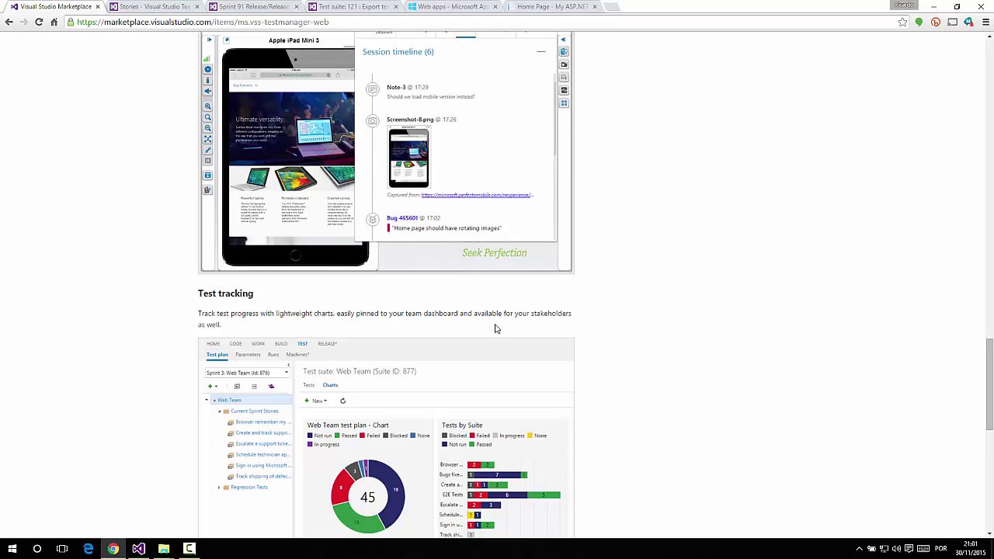
scroll(495, 329, "down", 2)
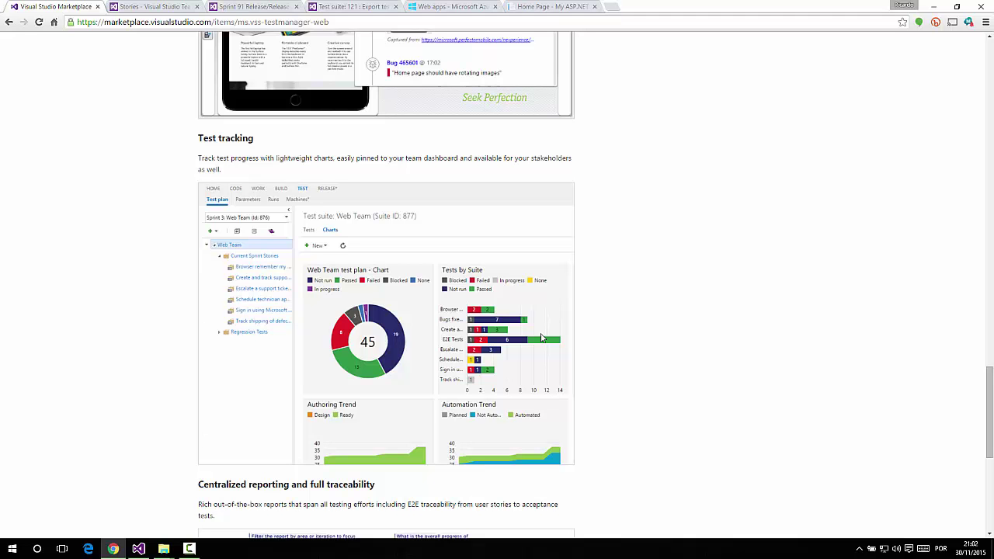
Read the Test Manager extension's sections on centralized reporting, traceability, pricing and the Visual Studio subscriptions that include it
scroll(562, 354, "down", 5)
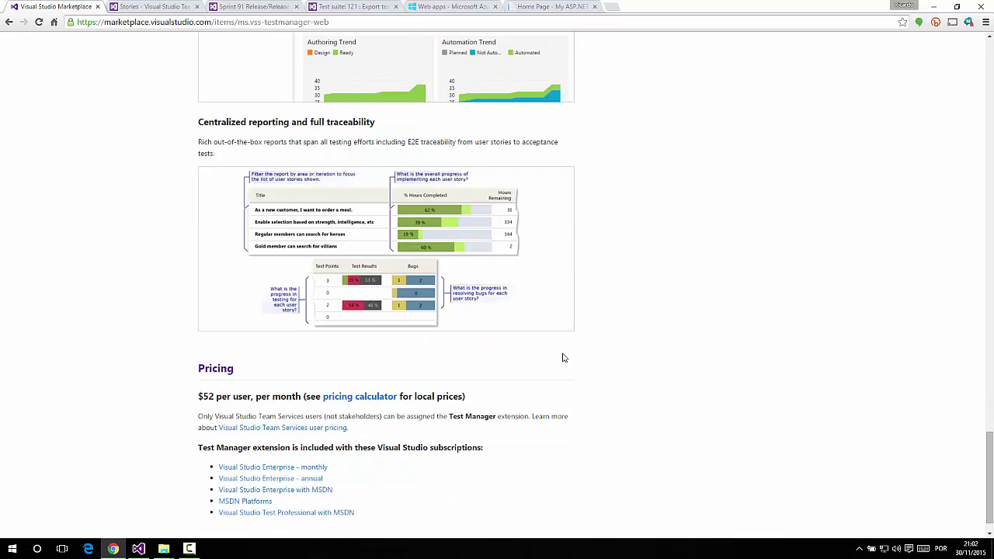
scroll(564, 357, "up", 1)
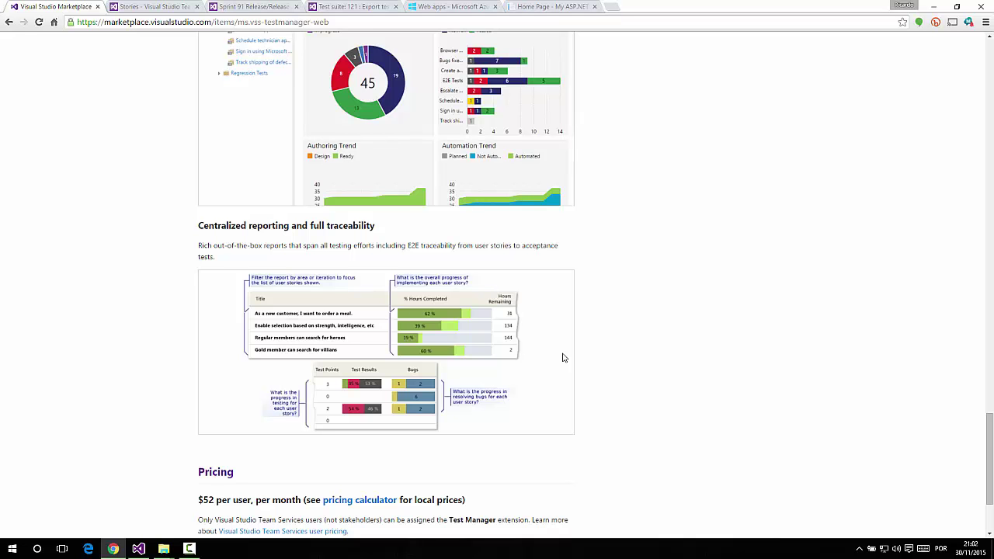
scroll(564, 357, "down", 2)
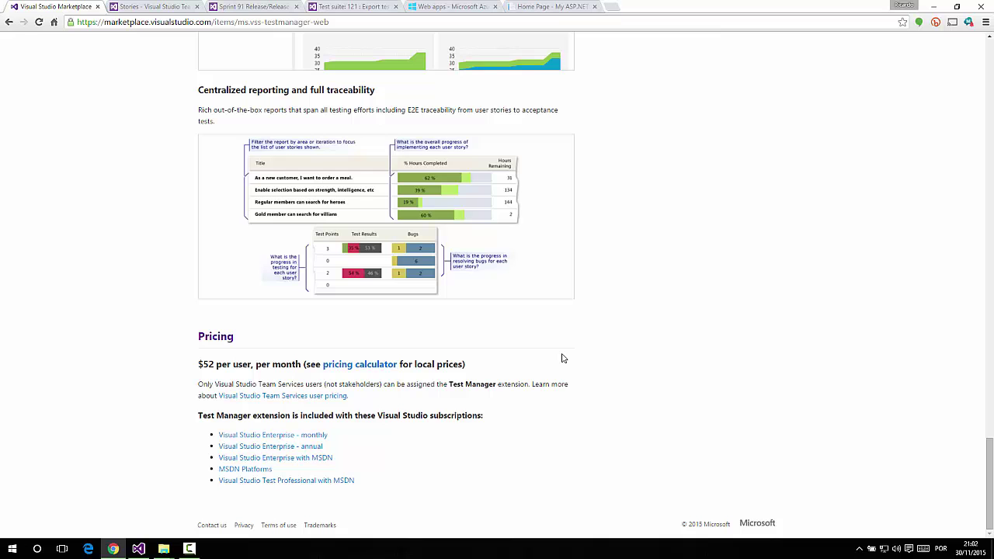
Return to the project's Test hub and compare the items that can be created under suite 121 and the Sprint 88 root suite
left_click(346, 9)
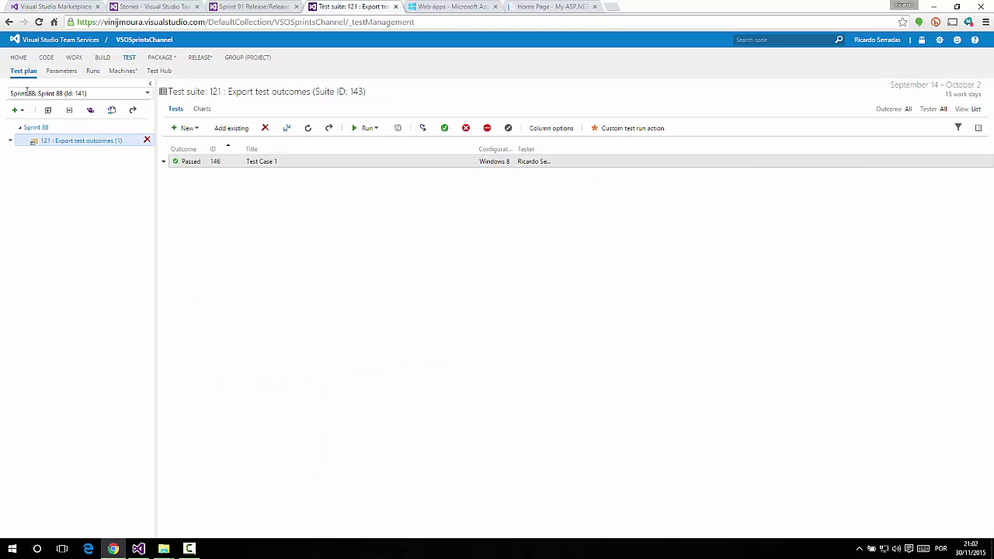
left_click(17, 109)
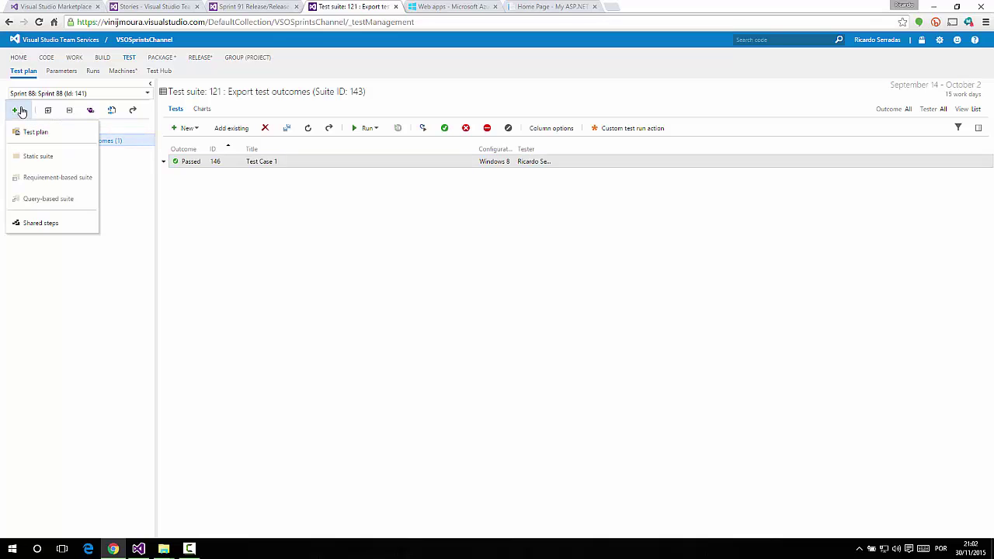
left_click(120, 203)
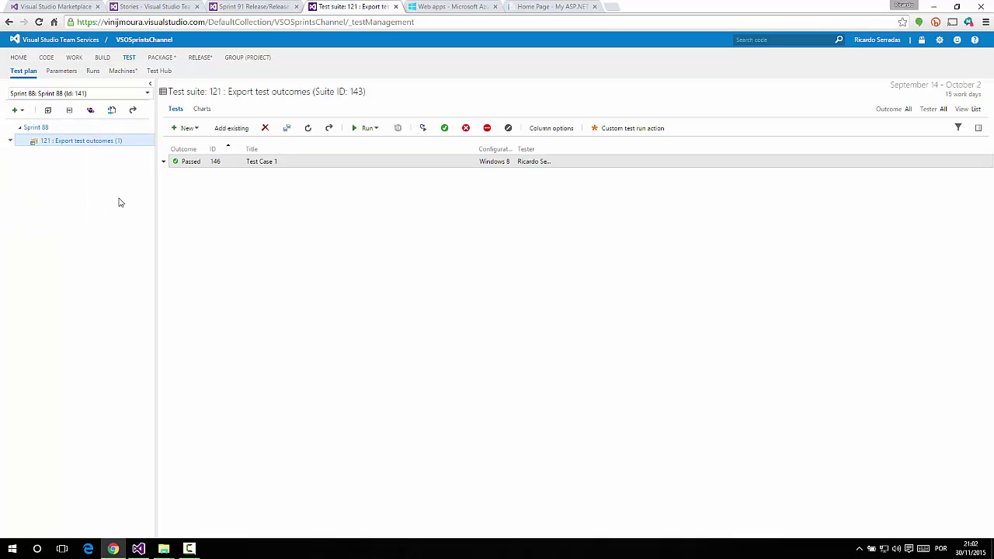
left_click(40, 128)
left_click(16, 109)
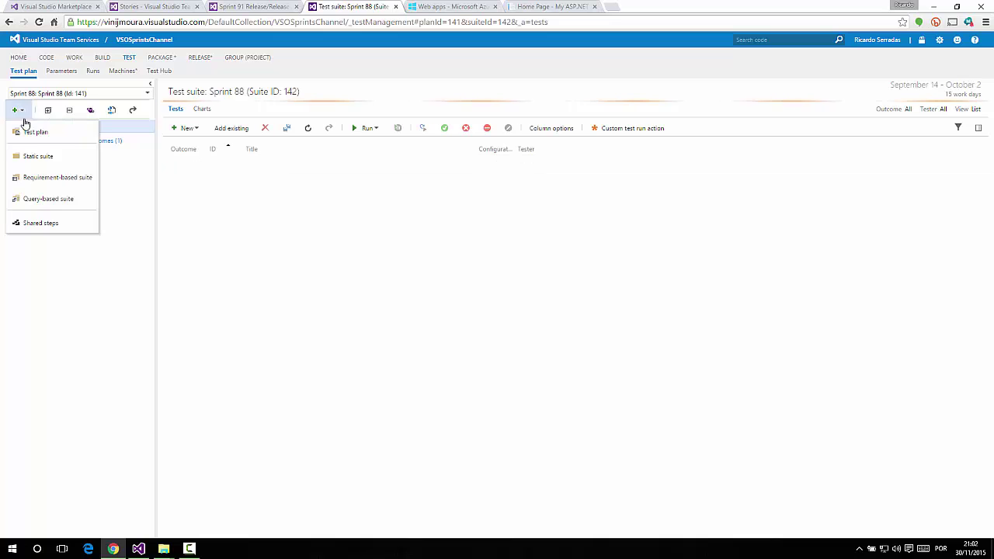
left_click(75, 277)
Select the suite "121 : Export test outcomes" and view the steps of Test Case 1
left_click(82, 141)
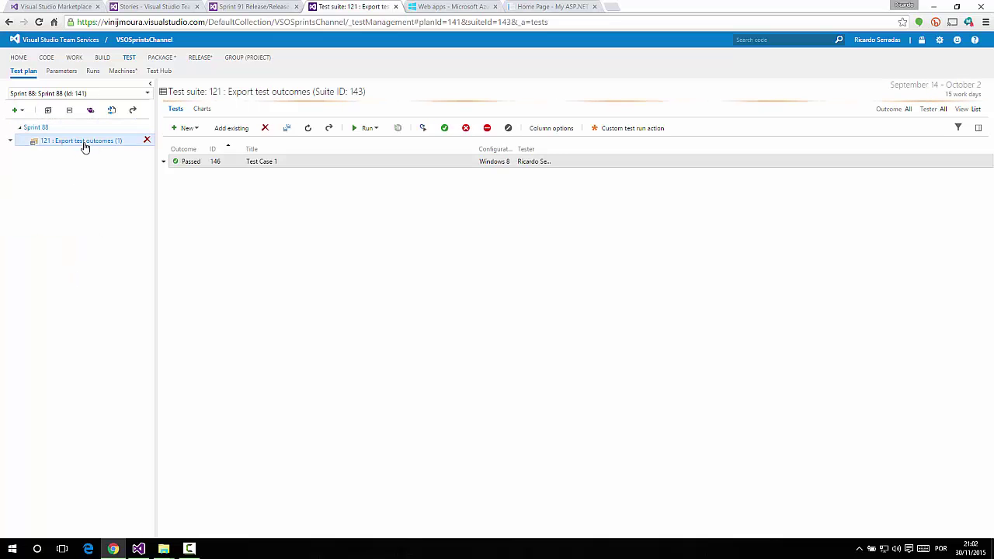
left_click(177, 161)
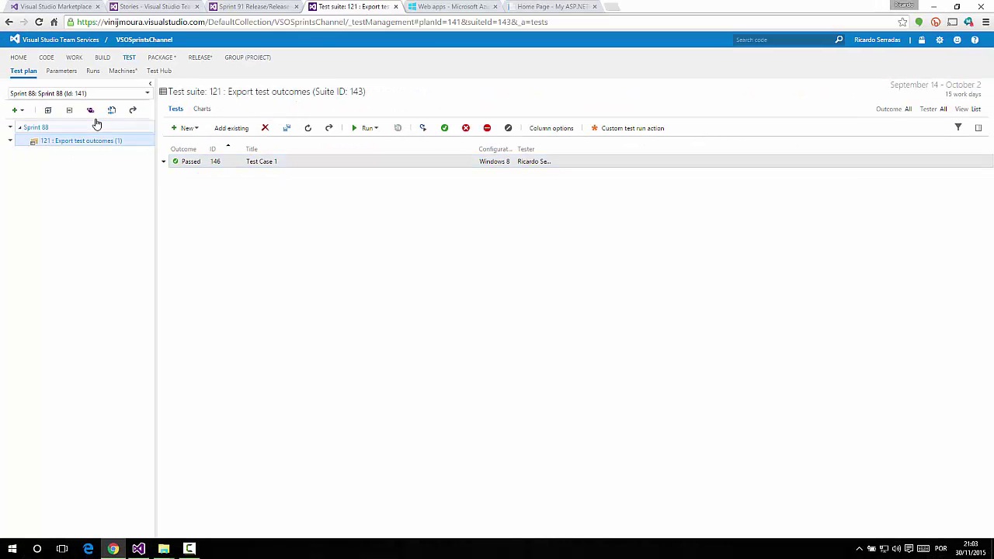
double_click(191, 163)
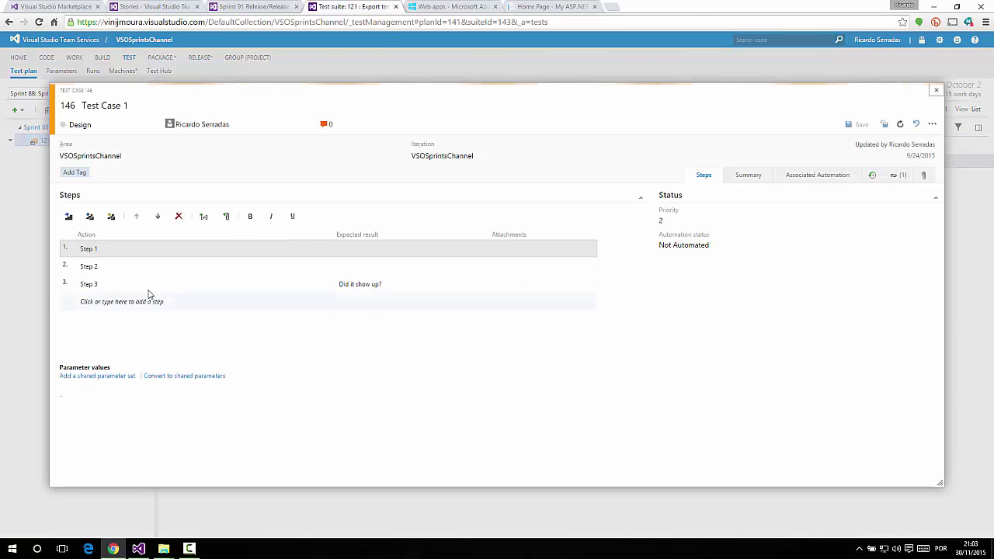
left_click(936, 90)
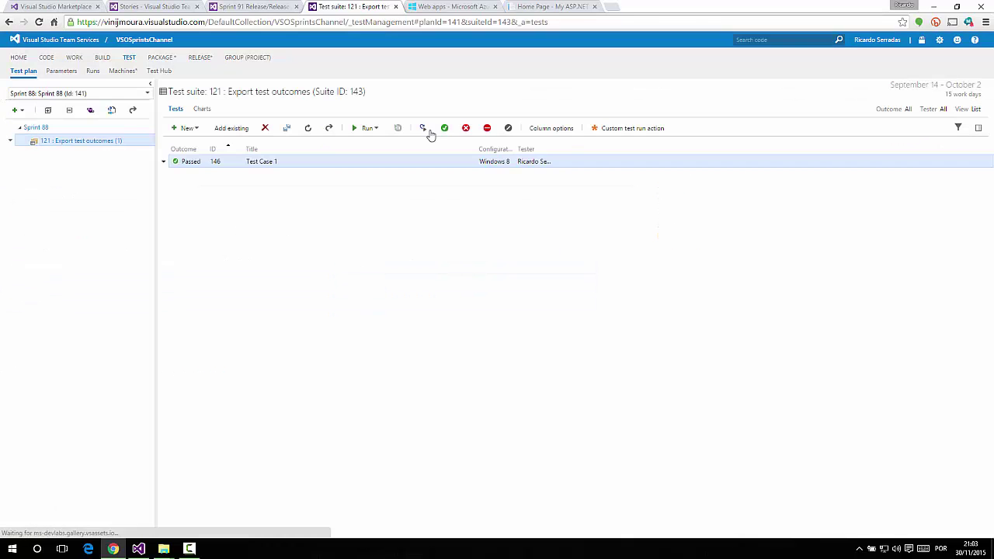
Look at the query for adding existing test cases to the suite, and open the grid for creating new test cases
left_click(231, 128)
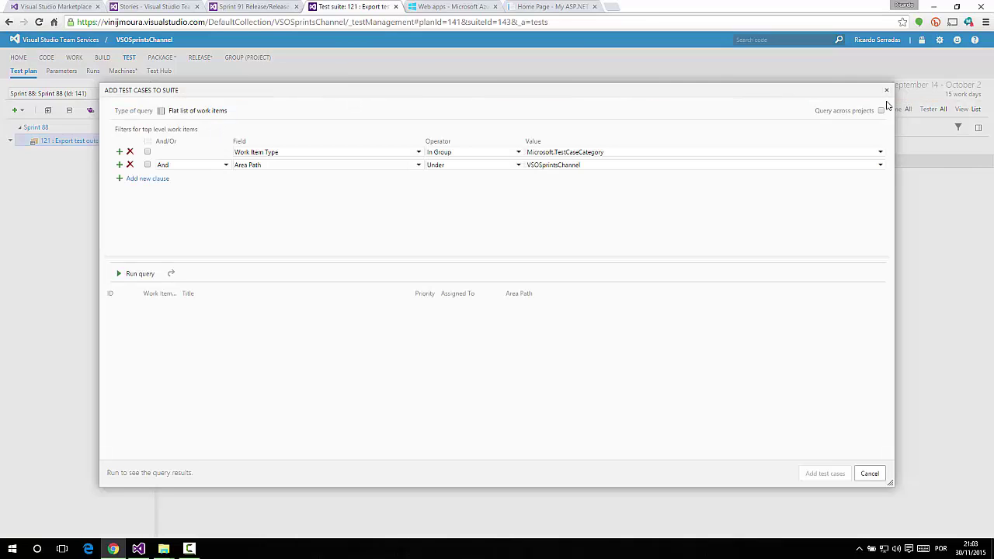
left_click(887, 90)
left_click(191, 128)
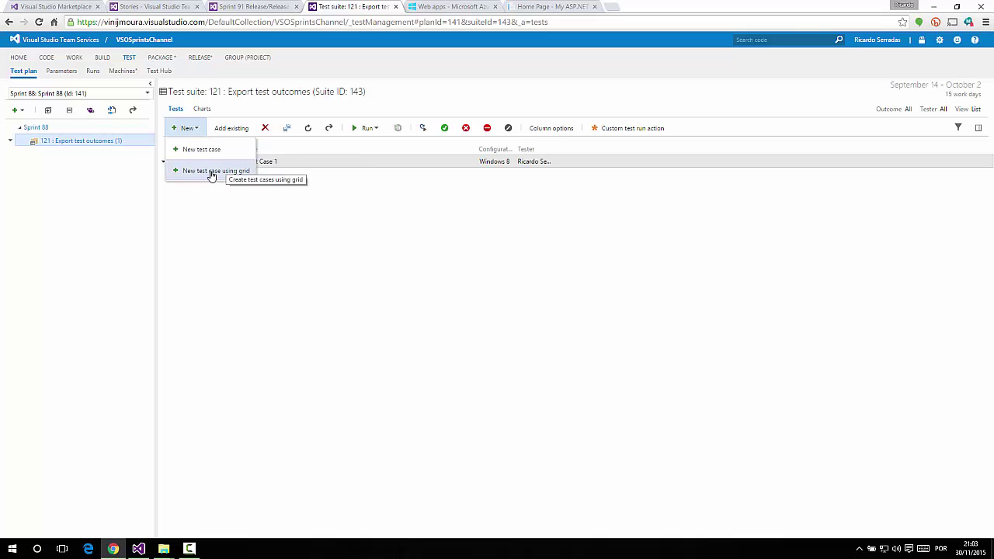
left_click(211, 176)
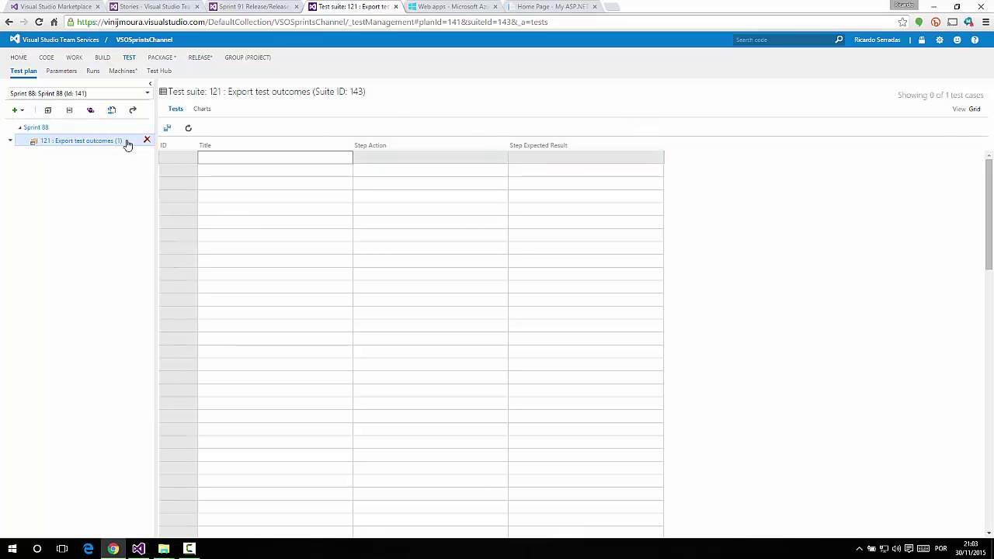
Open the most recent test run and review its summary, outcome charts and individual test results
left_click(94, 72)
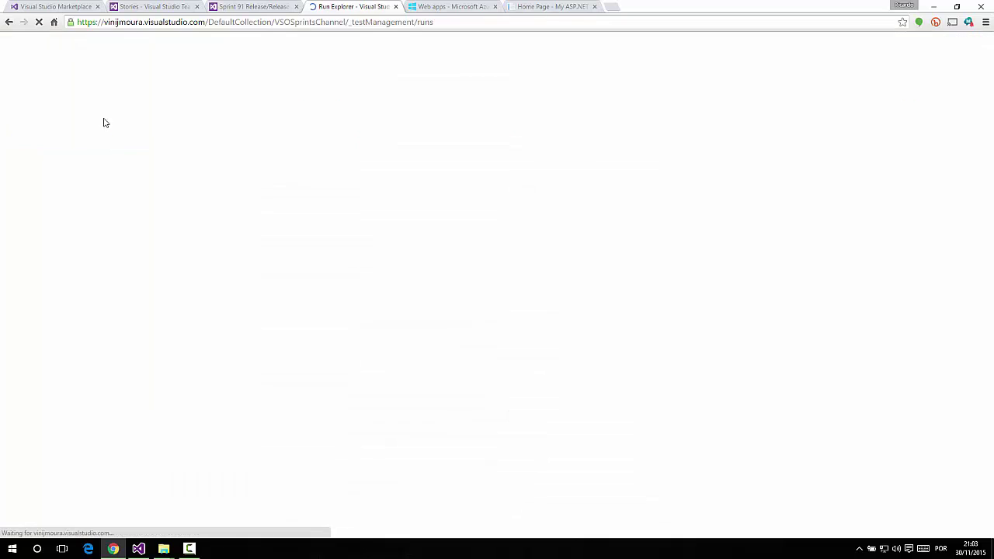
double_click(191, 161)
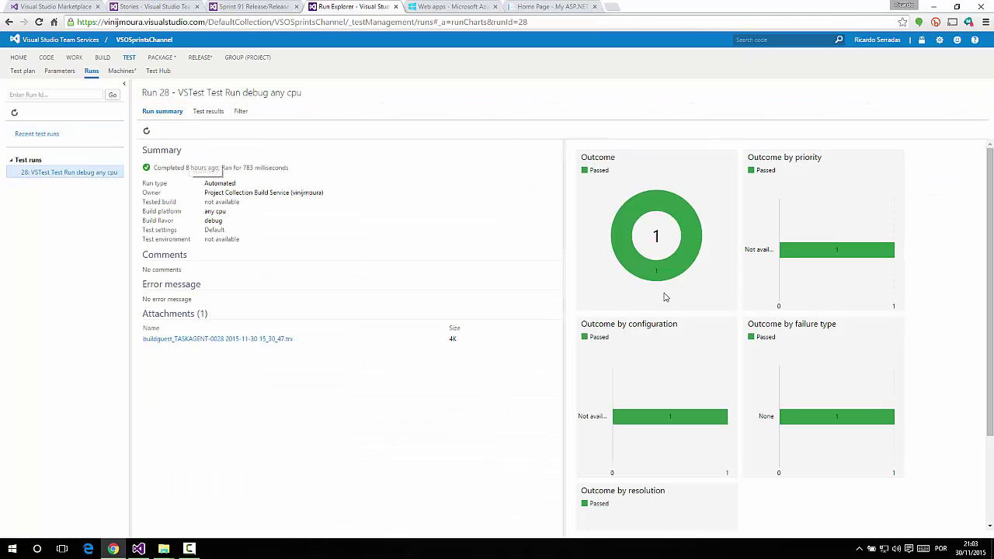
scroll(653, 336, "down", 3)
scroll(653, 336, "up", 3)
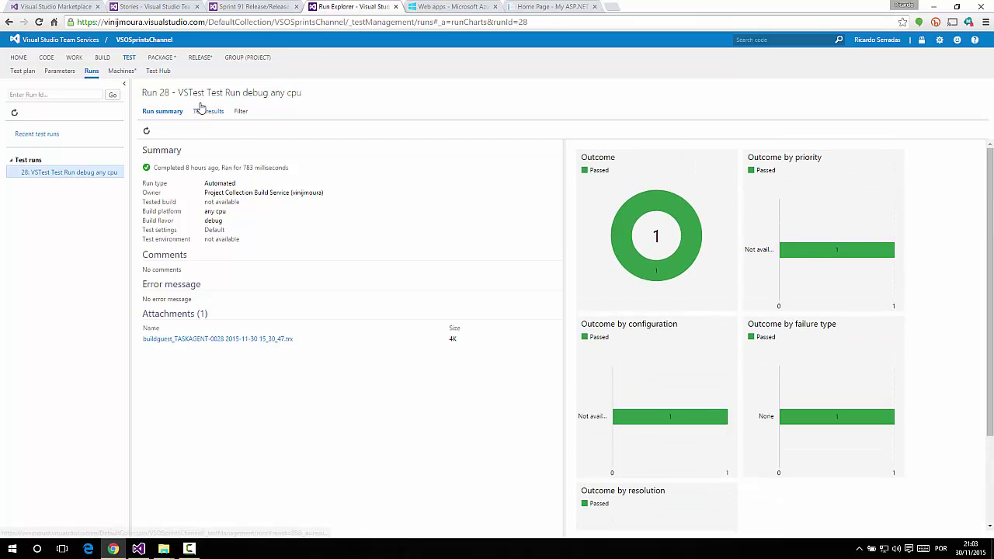
left_click(204, 111)
double_click(199, 159)
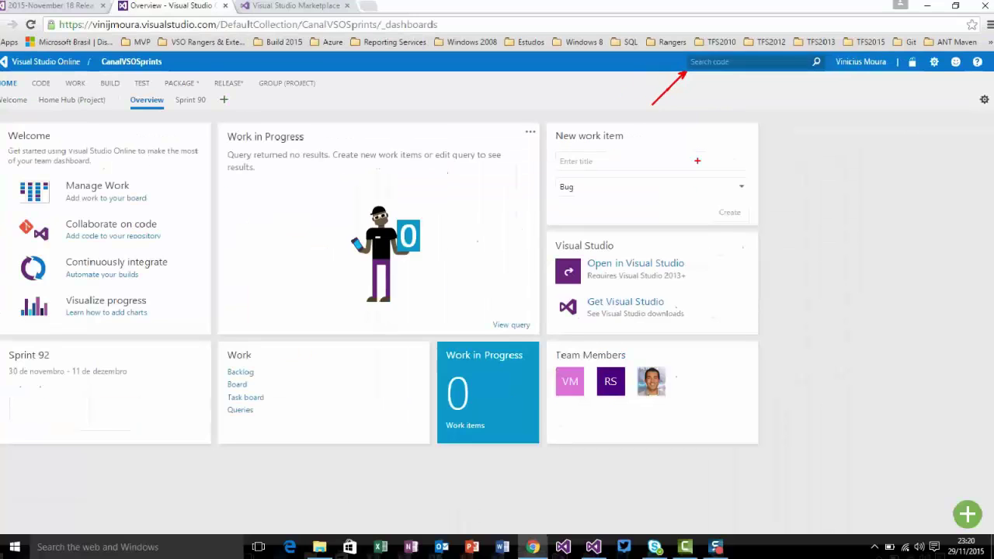
Open the CanalVSOSprints code repository, and view the Customers property in FabrikamFiberWebContext.cs in Visual Studio before returning to the browser
left_click(59, 86)
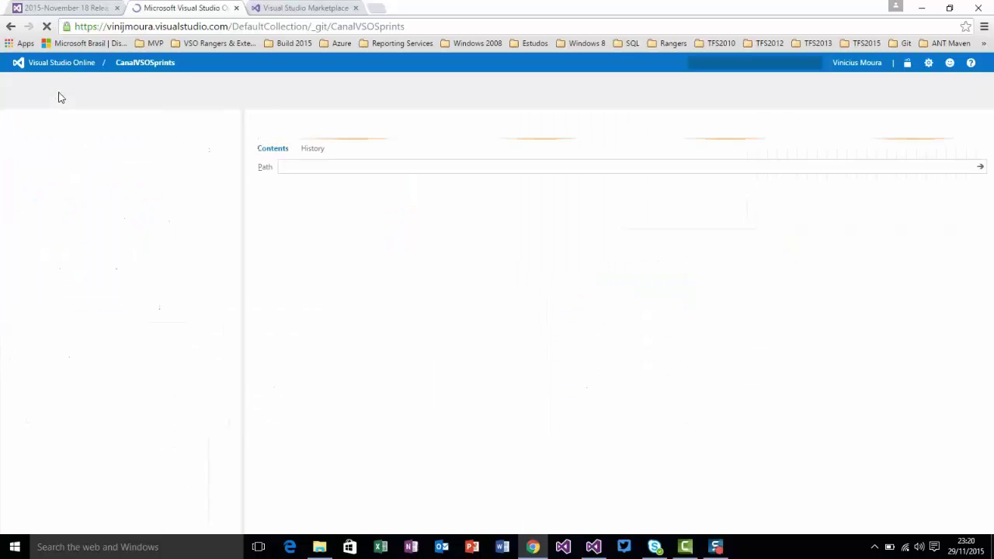
key("alt+Tab")
key("alt+Tab")
key("alt+Tab")
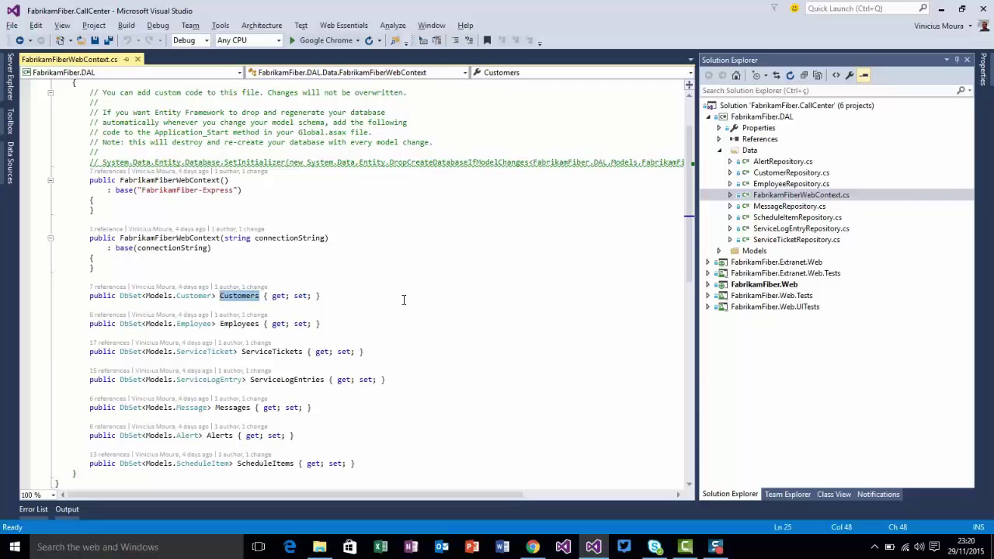
key("alt+Tab")
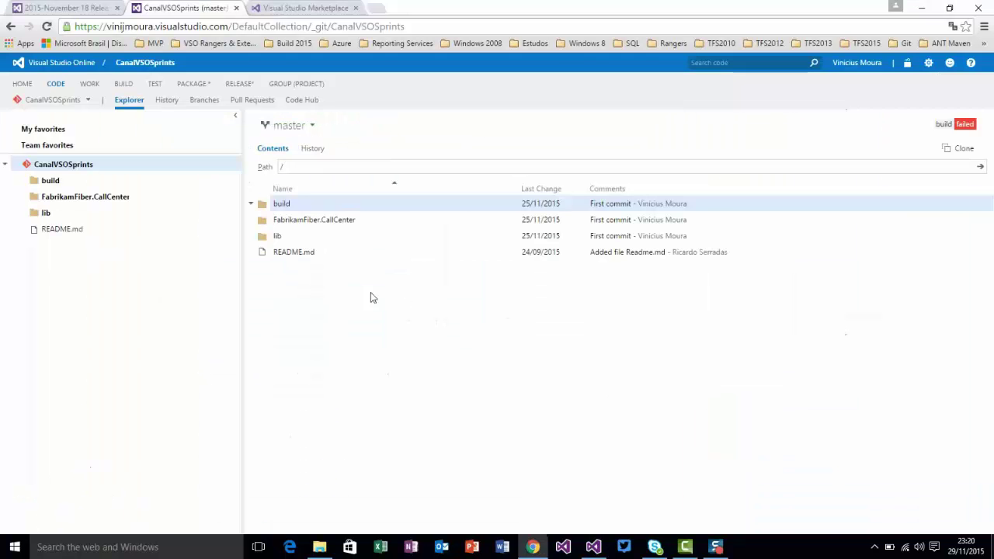
Search the project's code for "customers" and preview the matches in CustomerRepository.cs and UIMap.Designer.cs
left_click(729, 62)
type("c")
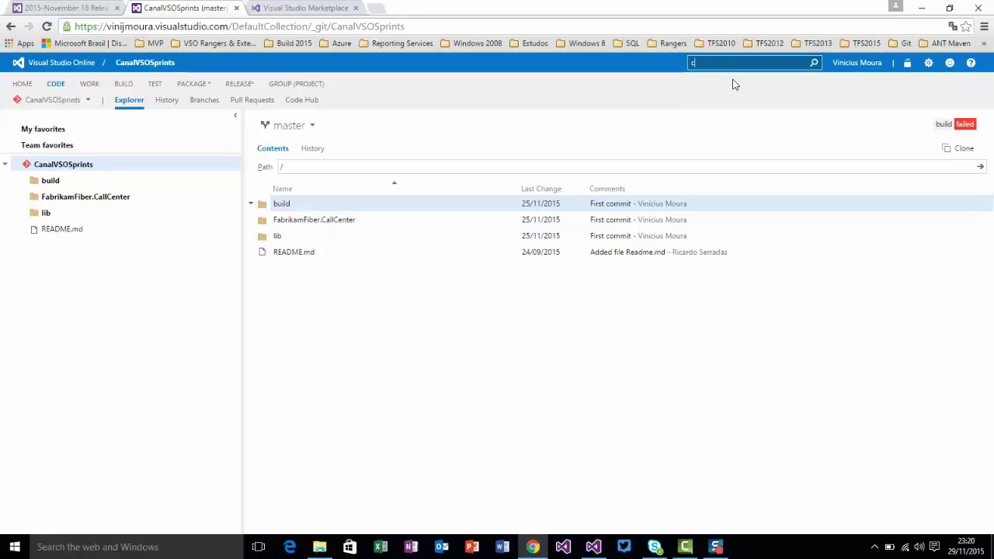
type("ustomers")
key("Return")
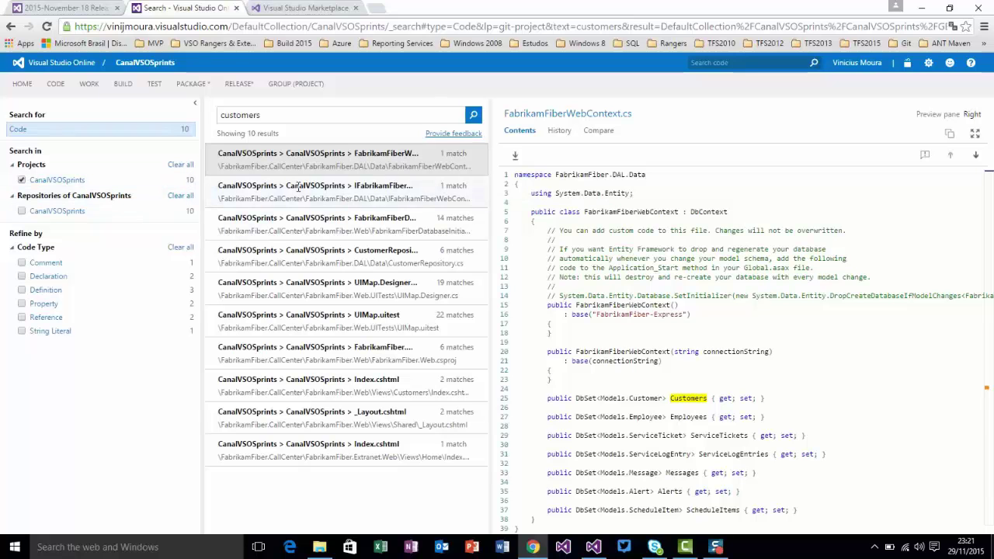
left_click(338, 256)
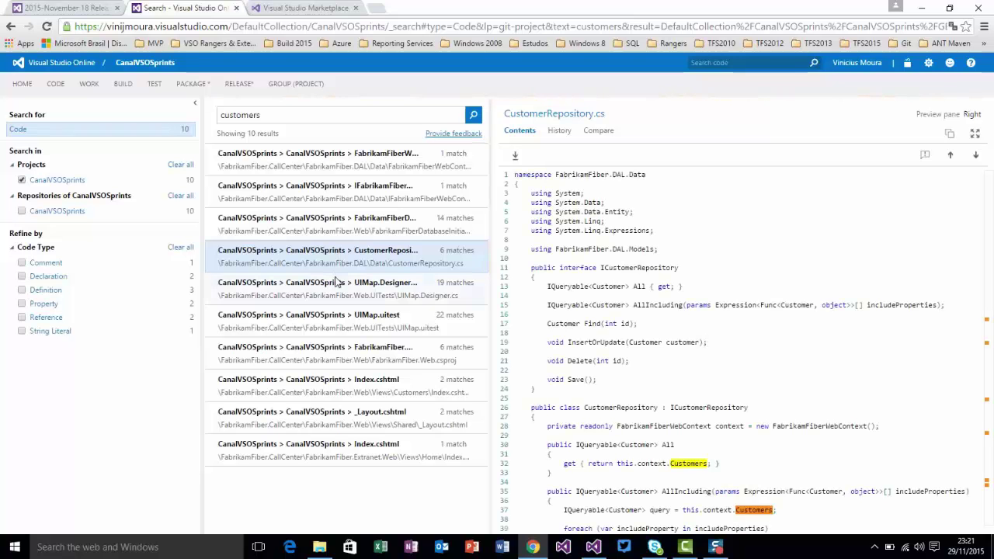
left_click(338, 286)
Preview FabrikamFiberDatabaseInitializer.cs and search for the definition of its customers variable
left_click(344, 228)
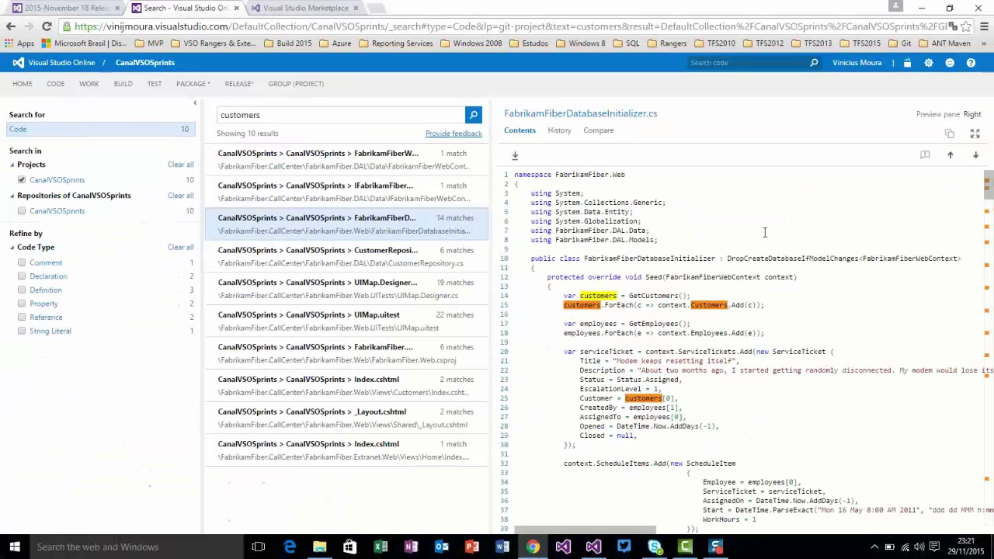
right_click(613, 294)
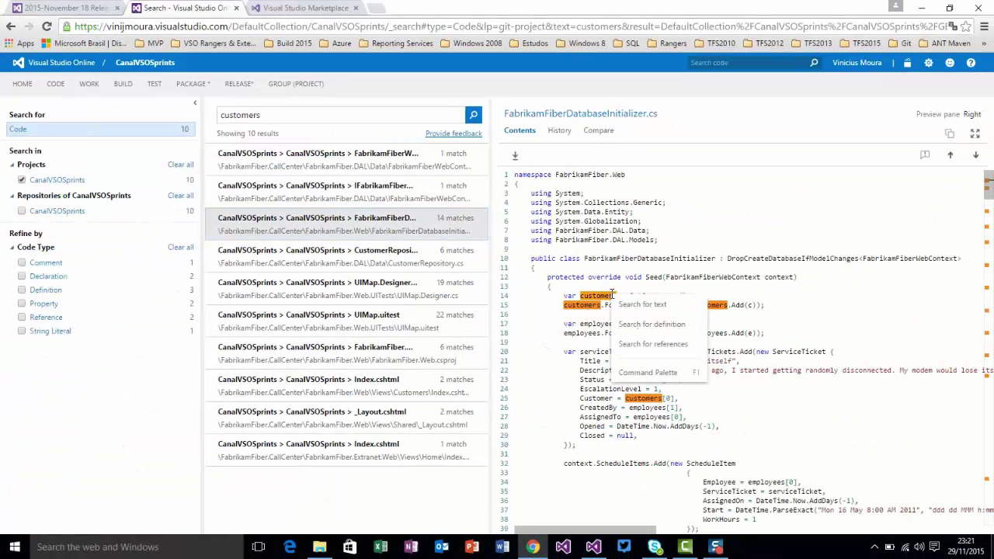
left_click(671, 335)
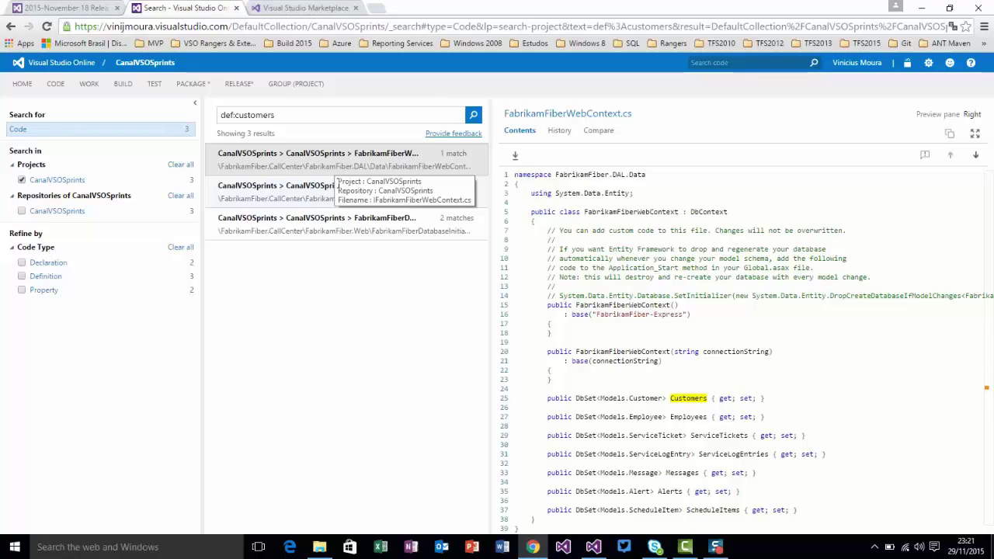
View the commit history, version comparison and contents of FabrikamFiberWebContext.cs in the search preview
left_click(558, 130)
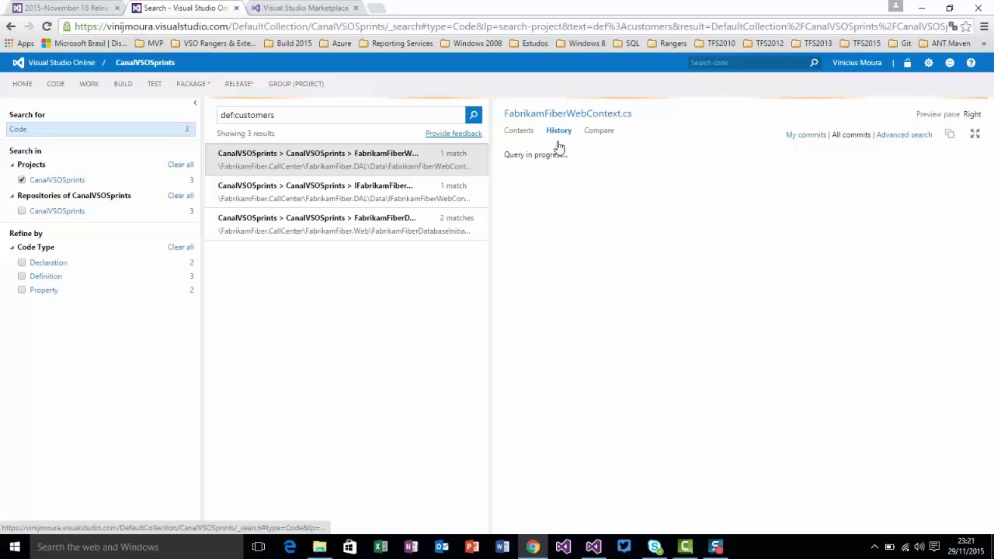
left_click(598, 133)
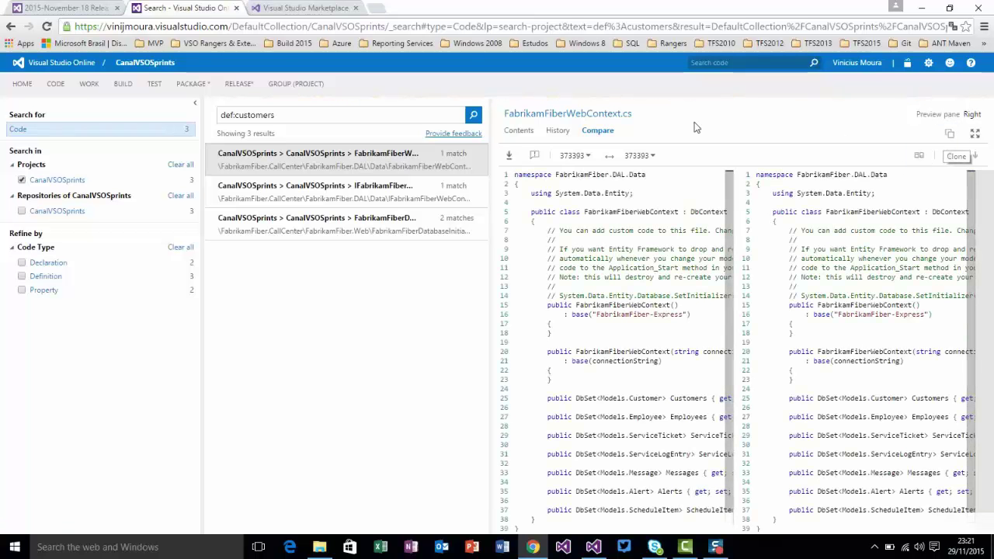
left_click(518, 130)
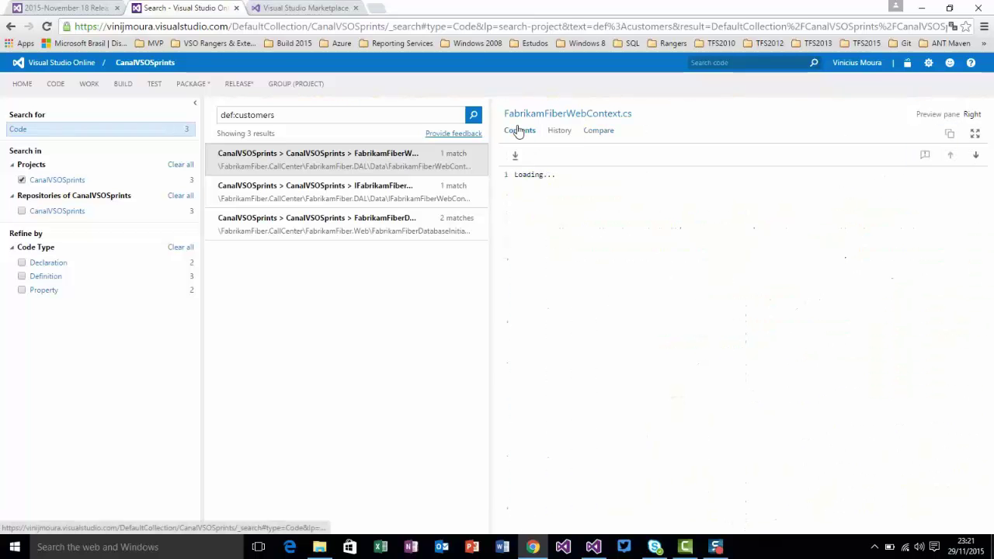
left_click(924, 155)
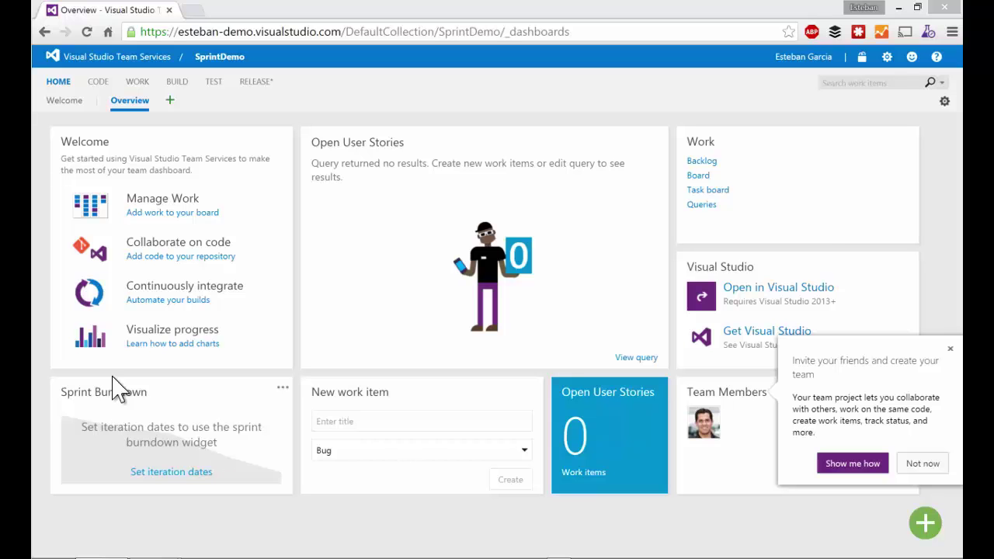
Review the build steps of the SprintDemo project's CI build definition, and return to its completed builds
left_click(175, 82)
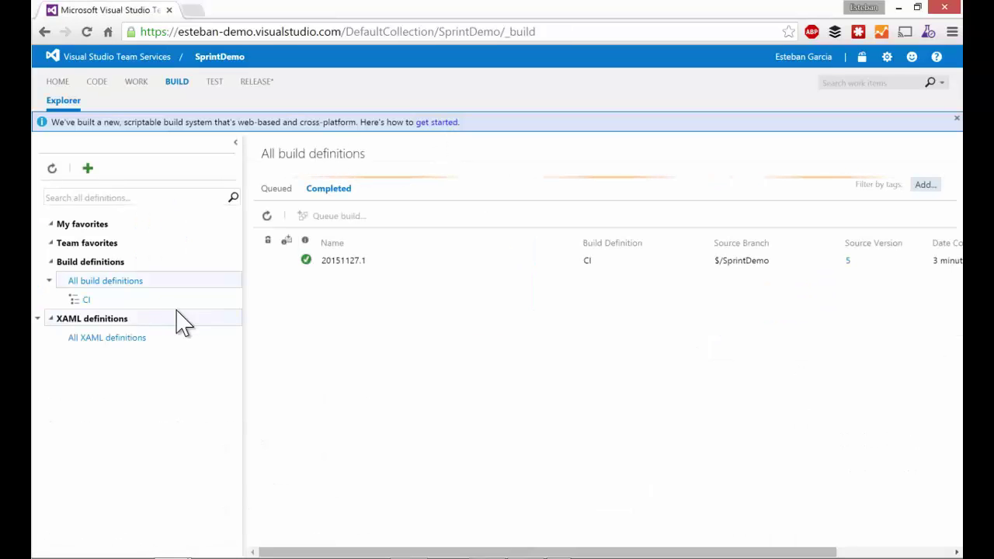
left_click(145, 300)
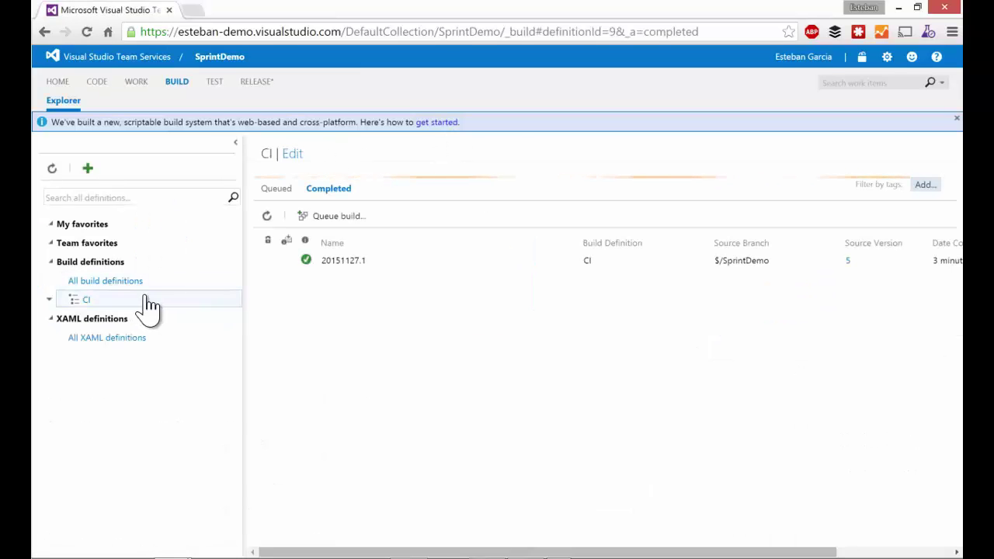
left_click(293, 155)
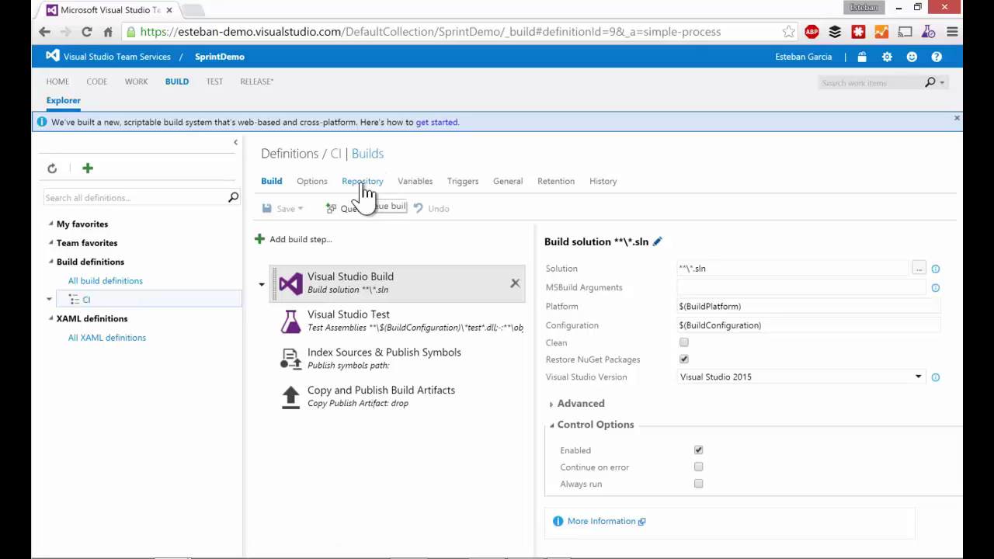
left_click(367, 155)
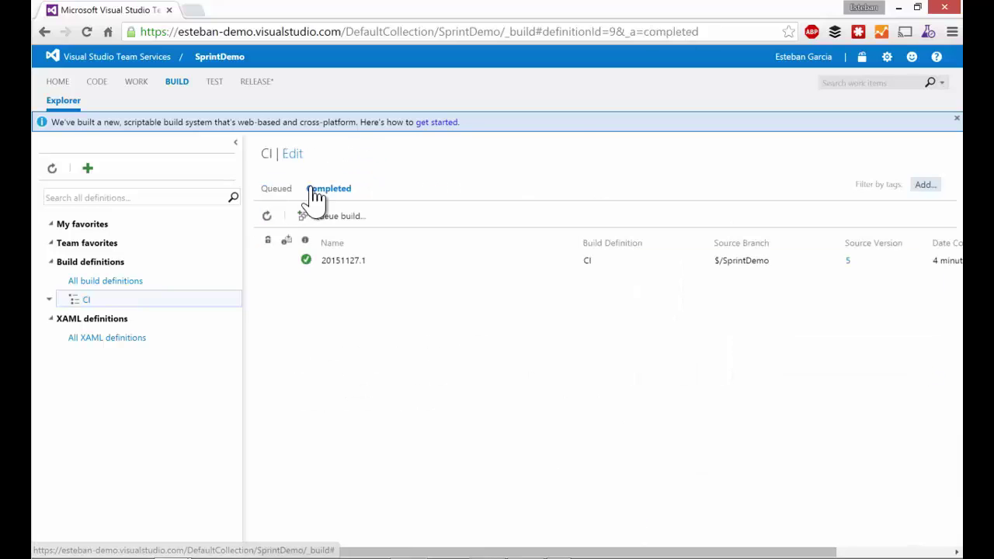
Open completed build 20151127.1 and view its detailed test report
left_click(334, 264)
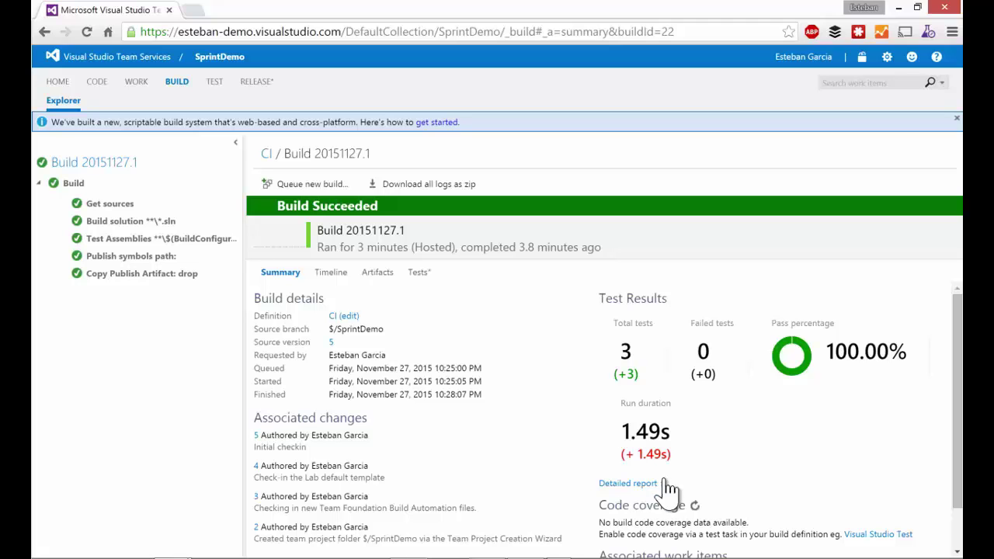
left_click(639, 486)
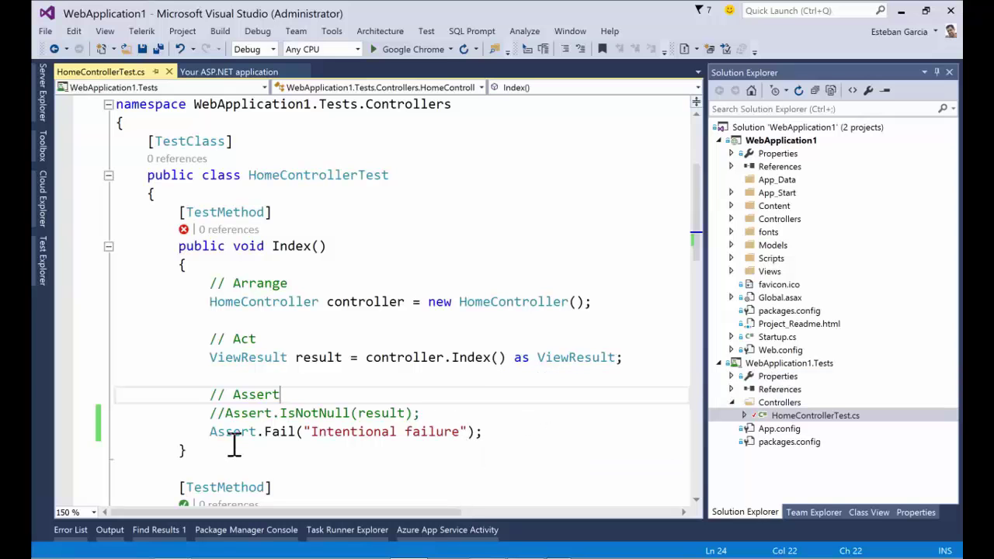
Switch to Visual Studio and check in the intentionally failing HomeControllerTest.cs with the comment "Fail my test"
left_click(277, 451)
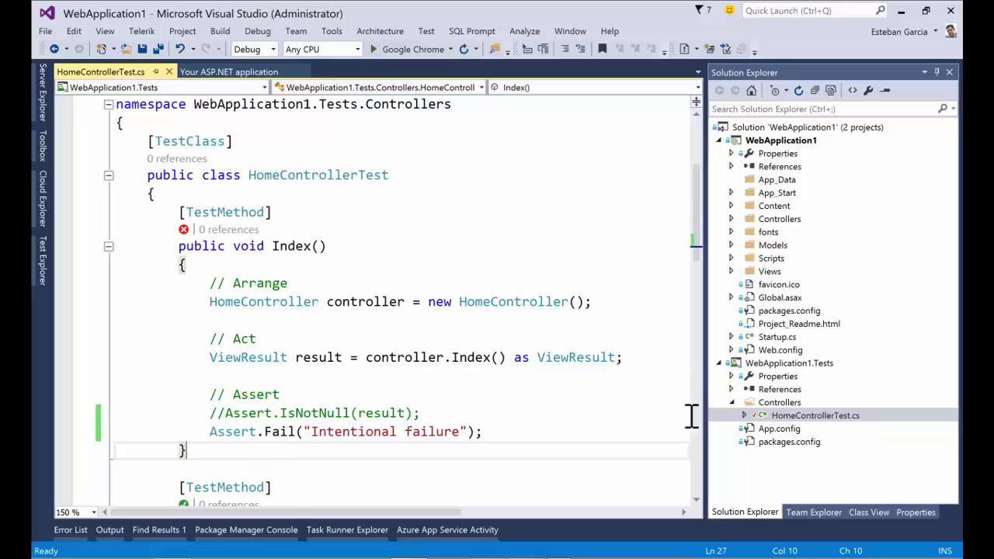
right_click(805, 414)
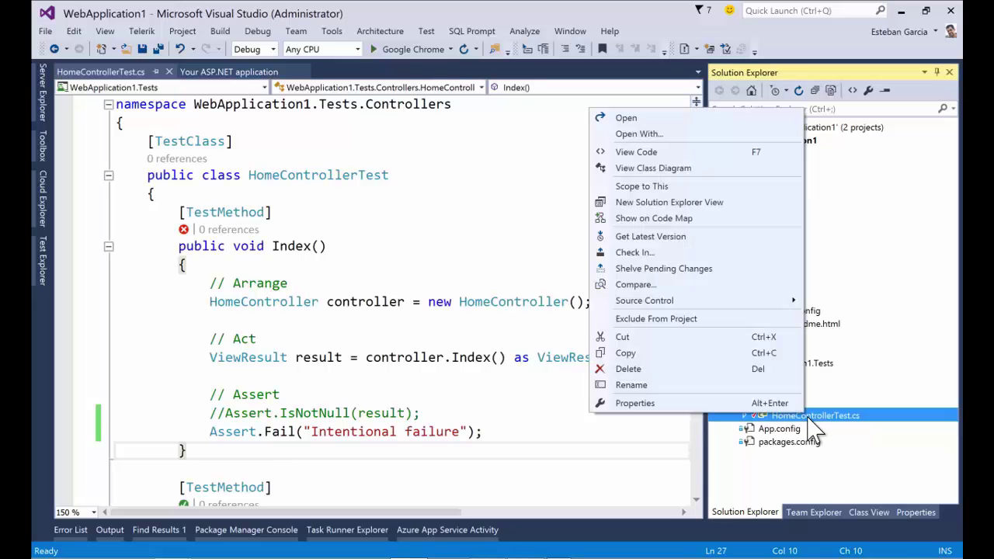
left_click(685, 252)
left_click(738, 134)
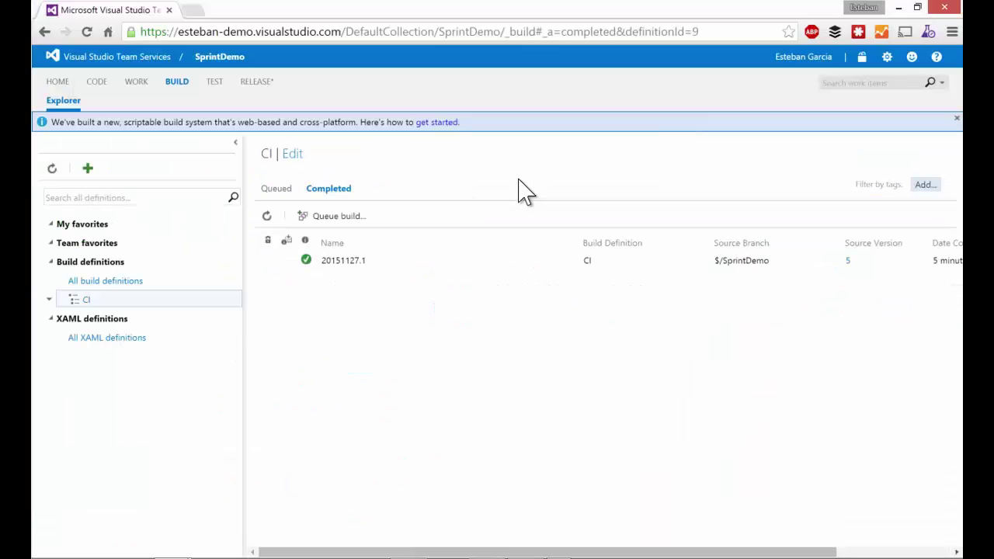
Switch to the browser, open queued CI build 20151127.2 and show its summary once the build has run
left_click(273, 194)
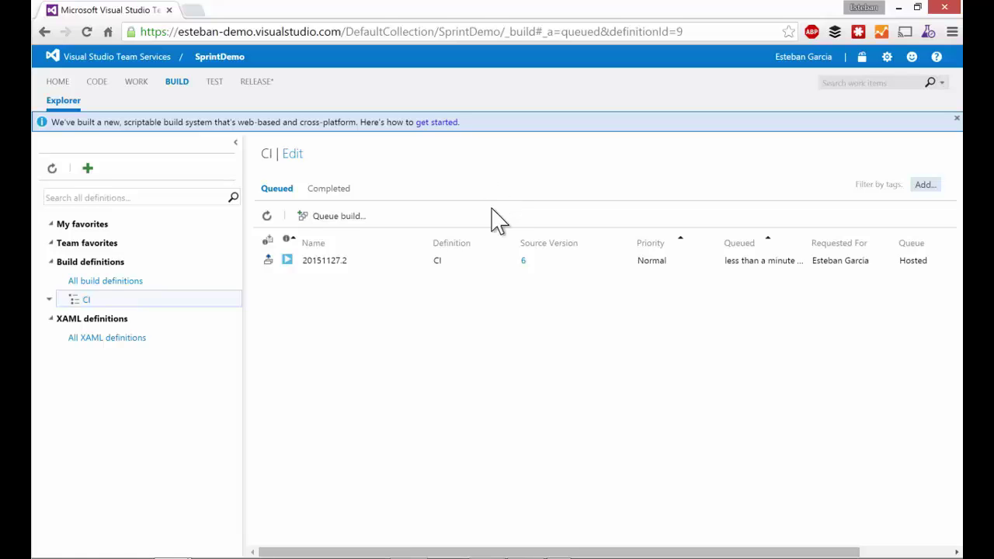
double_click(386, 264)
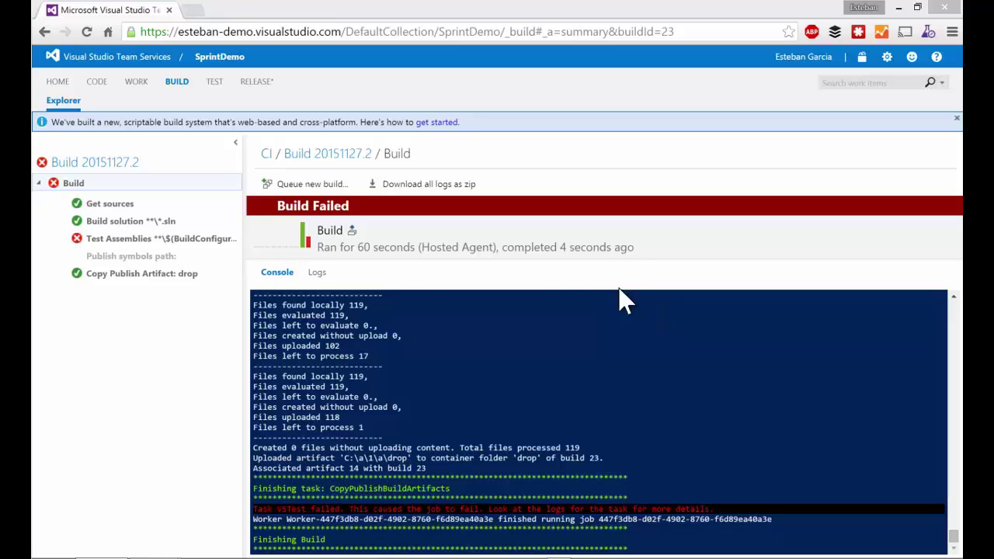
left_click(126, 164)
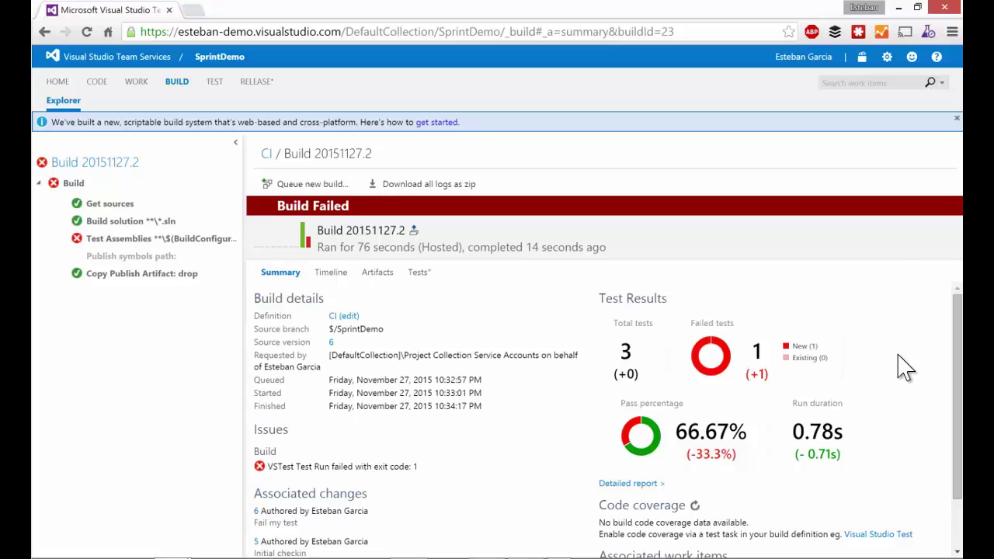
Examine the test results of build 20151127.2, including the Index test's error message, full stack trace, attachments and bugs
left_click(421, 278)
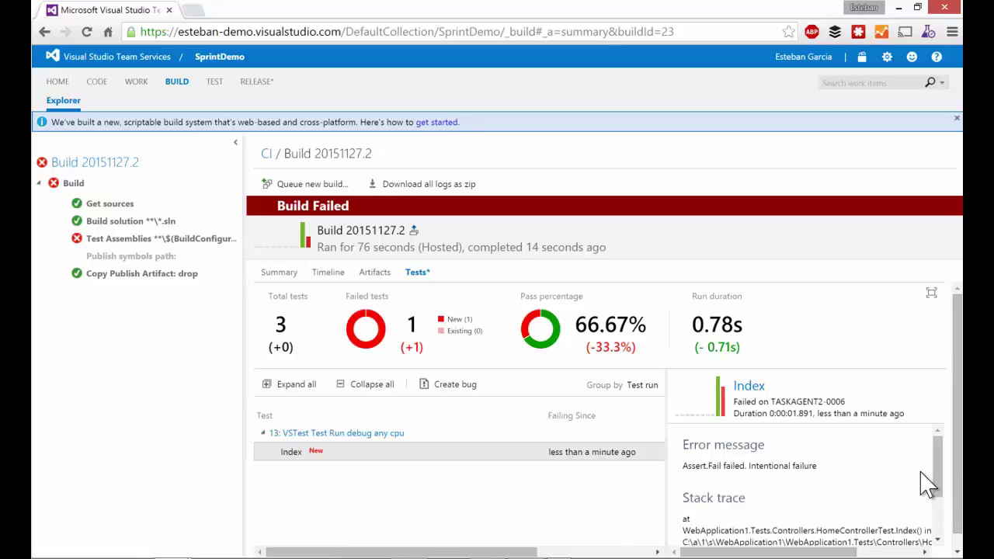
scroll(956, 450, "down", 1)
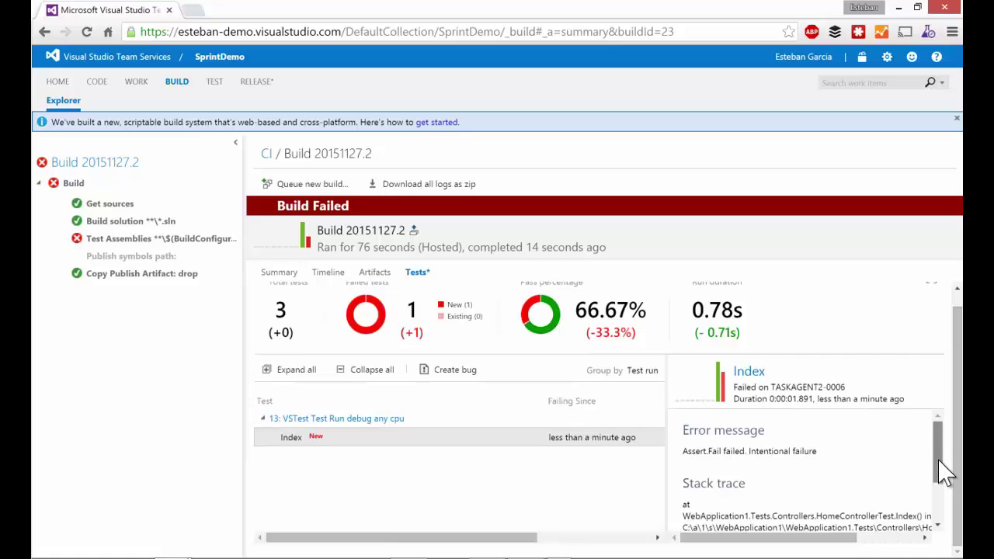
scroll(942, 469, "down", 1)
scroll(941, 475, "down", 3)
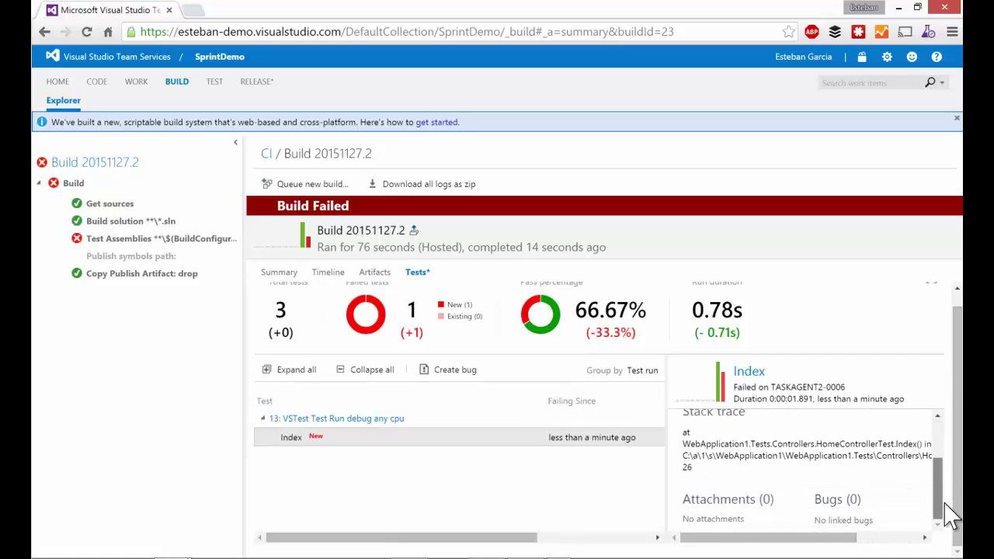
mouse_move(863, 542)
left_mouse_down()
mouse_move(816, 544)
mouse_move(905, 542)
left_mouse_up()
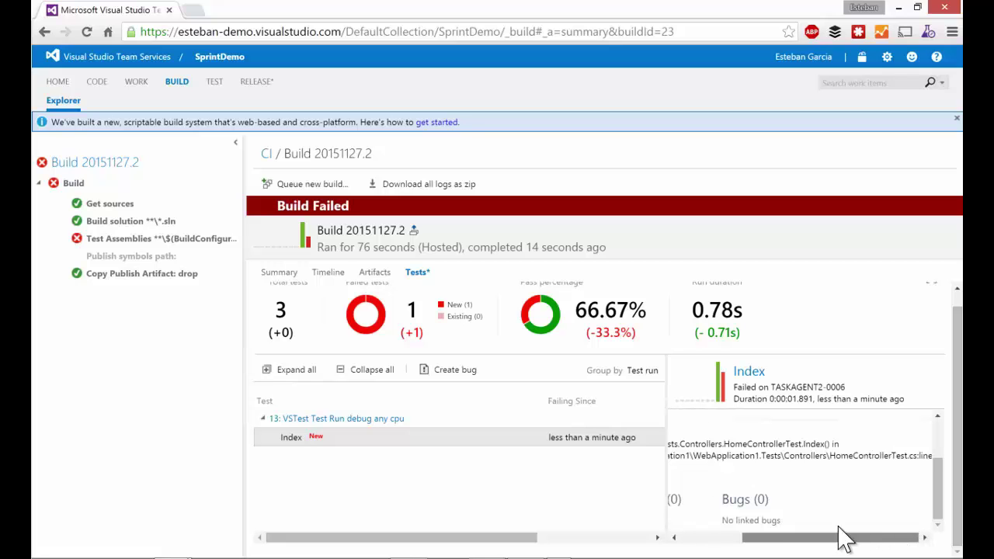
left_click_drag(839, 528, 707, 493)
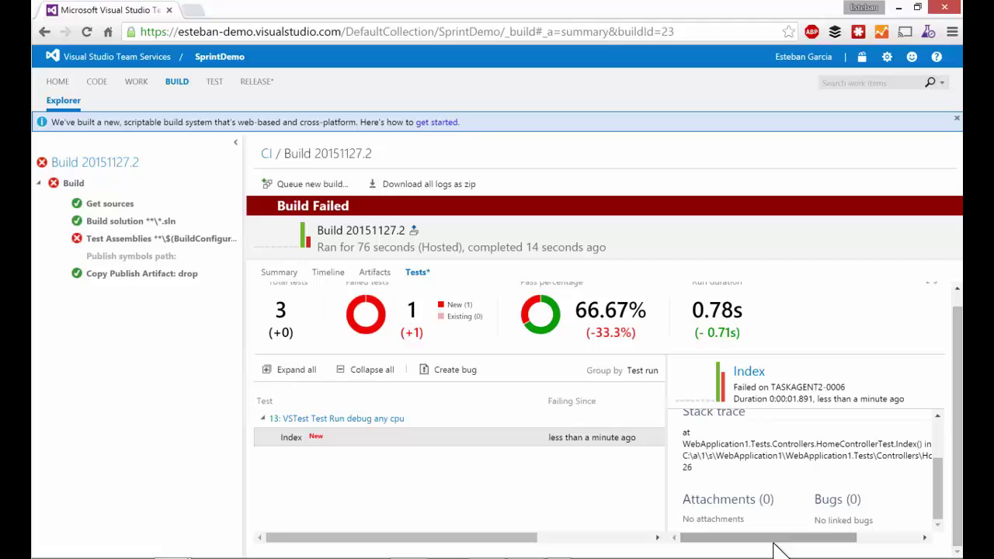
scroll(777, 536, "up", 2)
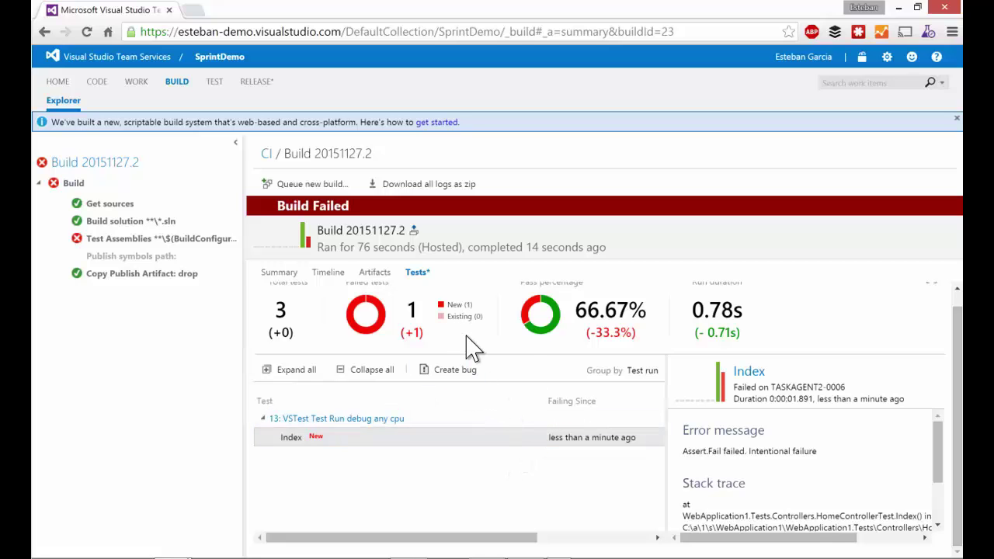
Queue a new CI build, and create and save a bug for the failed Index test from its test results
left_click(303, 184)
left_click(608, 464)
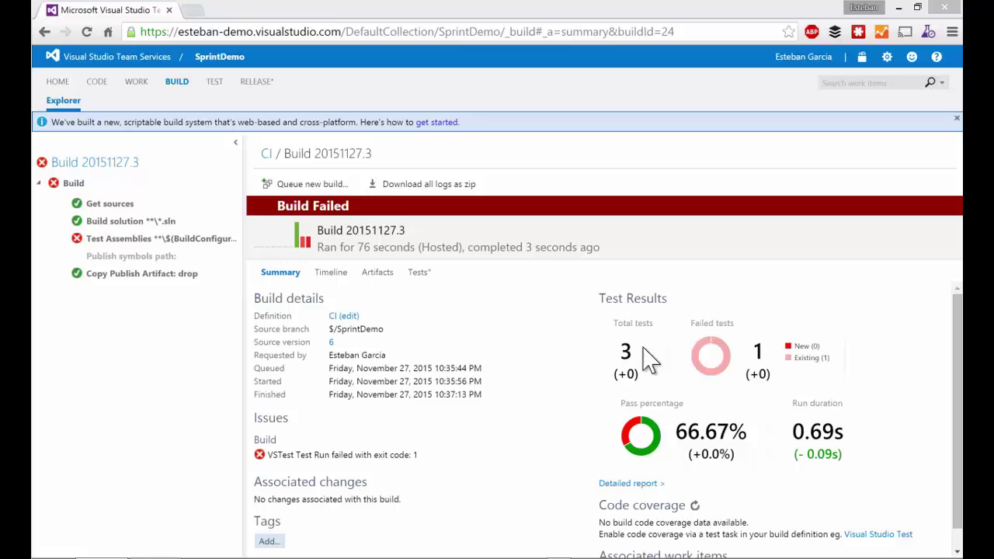
left_click(419, 273)
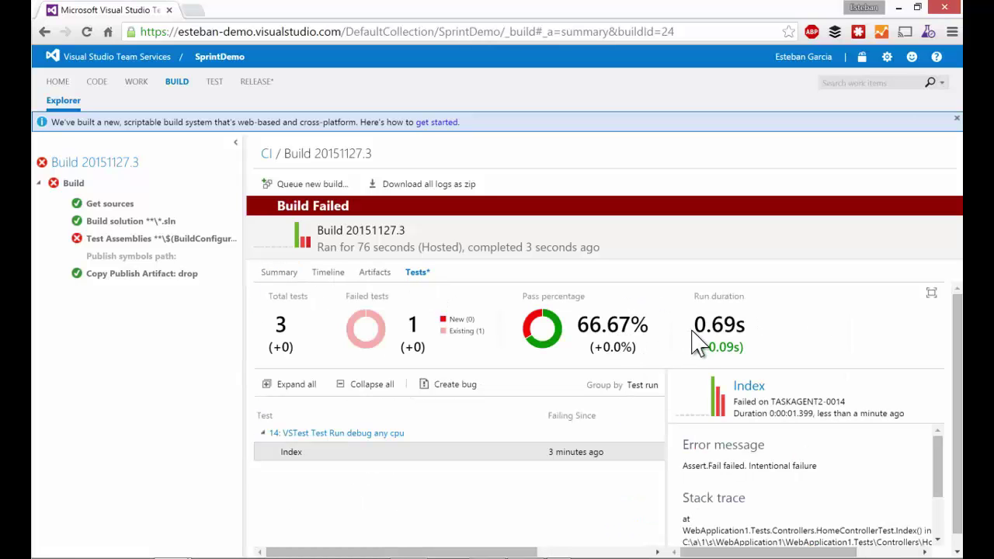
left_click(456, 385)
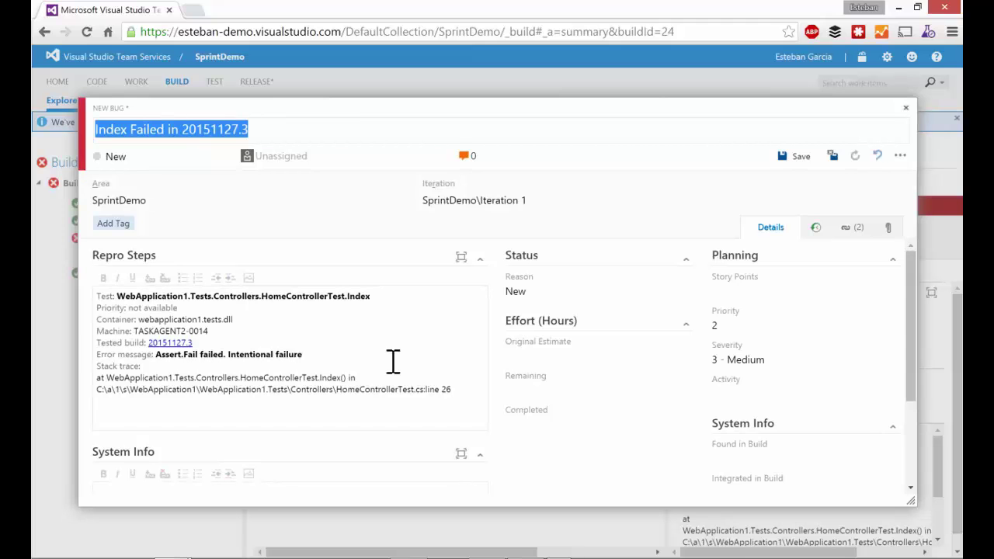
left_click(801, 158)
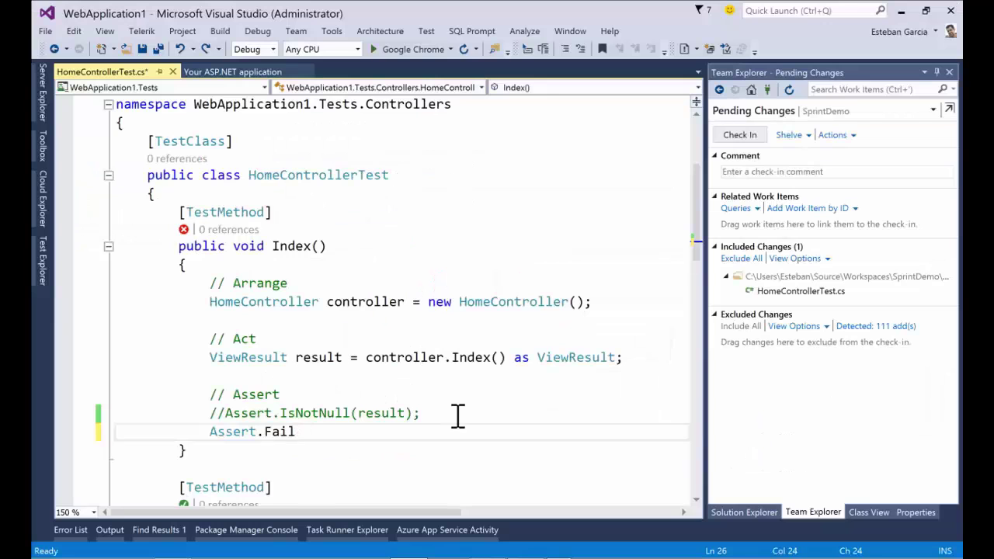
In Visual Studio, undo the Index test edits back to Assert.IsNotNull(result) and save HomeControllerTest.cs
key("ctrl+z")
key("ctrl+z")
key("ctrl+z")
key("ctrl+z")
key("ctrl+s")
Check in HomeControllerTest.cs with the comment "Fix test case" and work item 90 linked
left_click(794, 170)
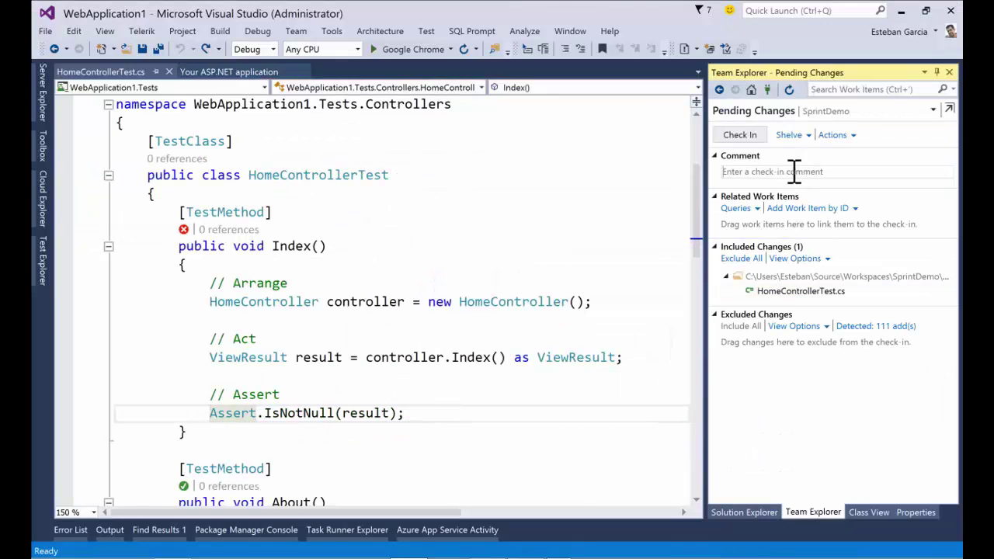
type("Fix test case")
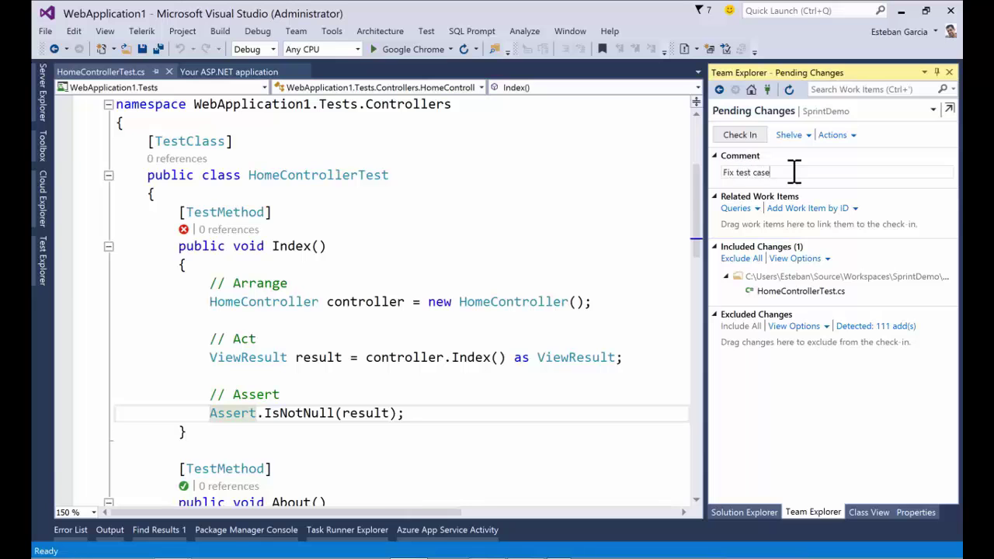
left_click(812, 208)
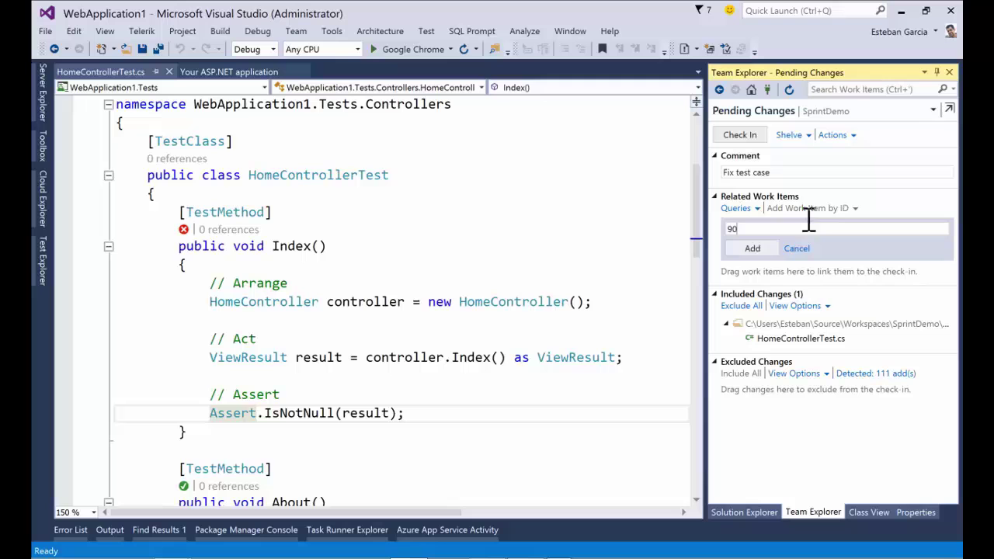
left_click(751, 249)
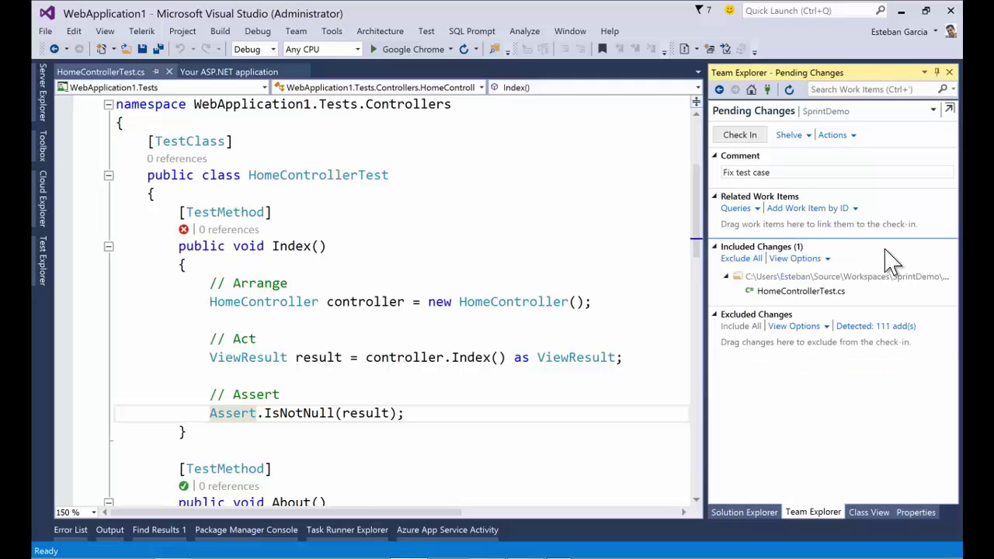
left_click(738, 136)
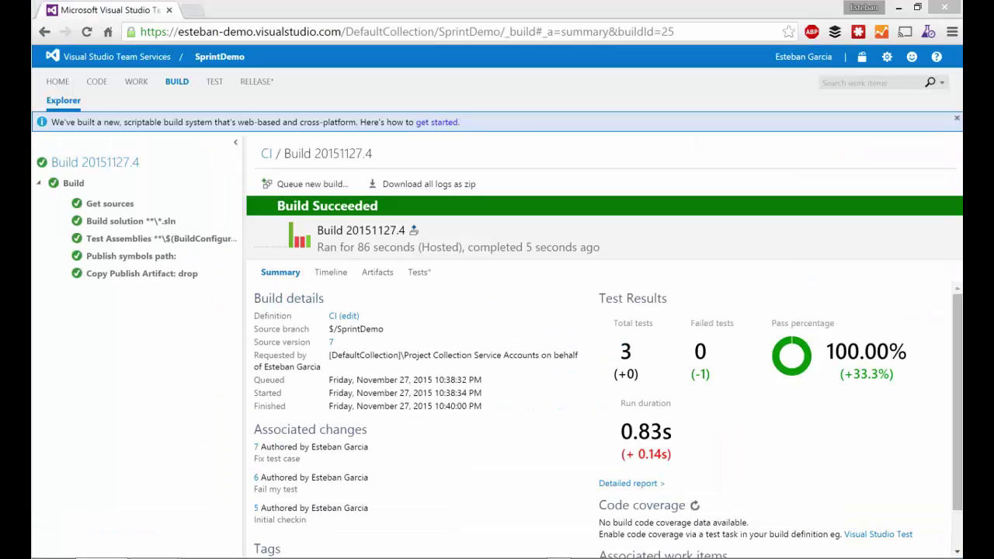
View the test results of build 20151127.4 in the browser, and return to its summary
left_click(418, 276)
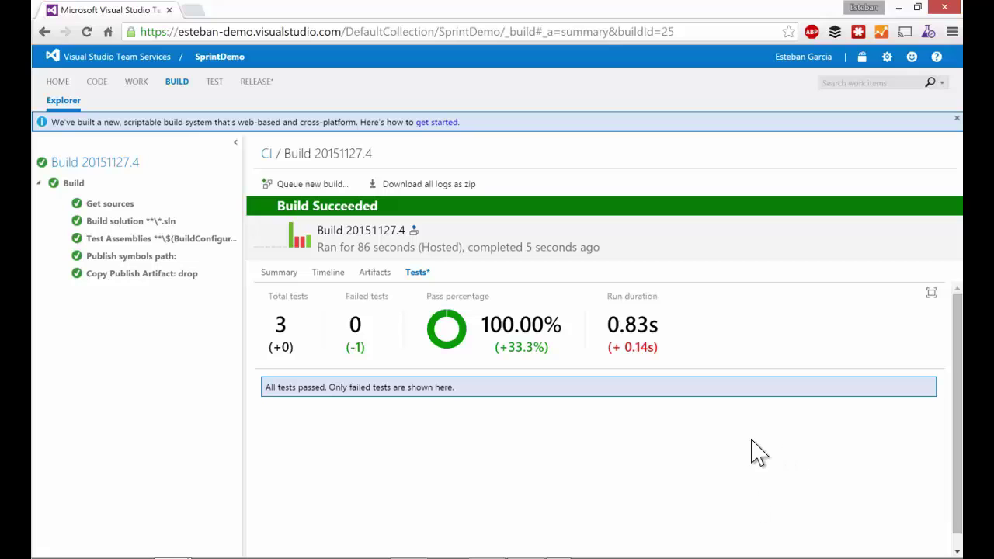
left_click(295, 273)
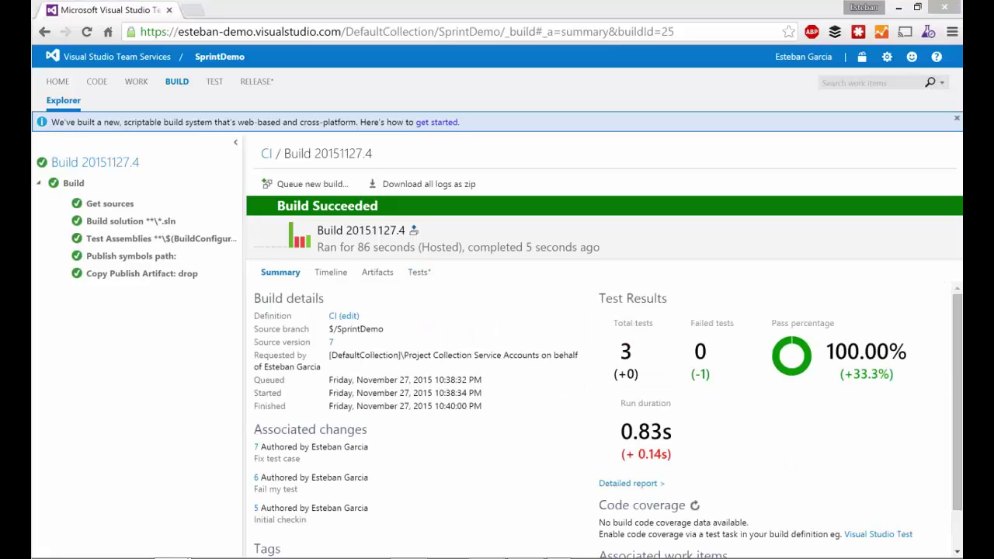
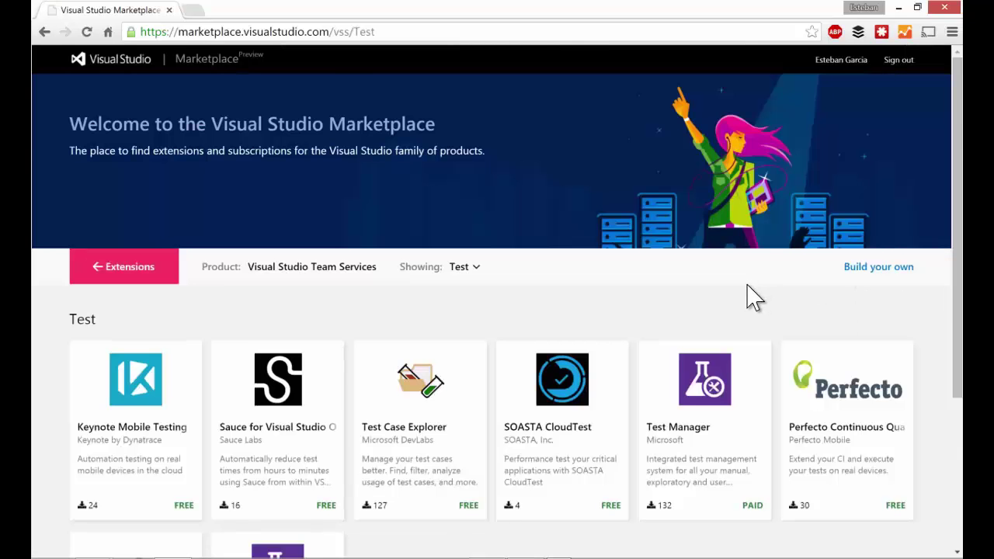
Open Exploratory Testing from the Marketplace's Test category and install the extension in Chrome, accepting its permissions
scroll(749, 299, "down", 2)
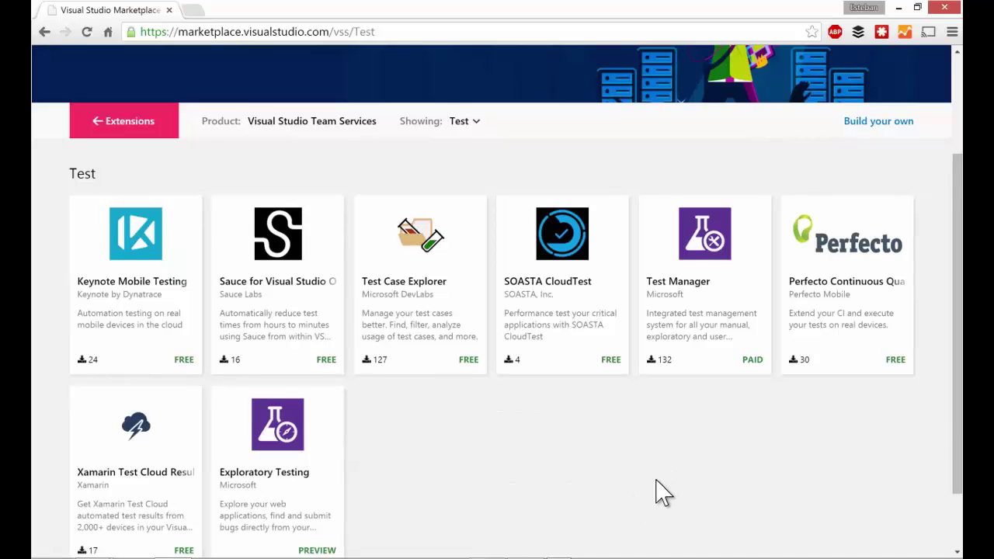
scroll(656, 491, "down", 1)
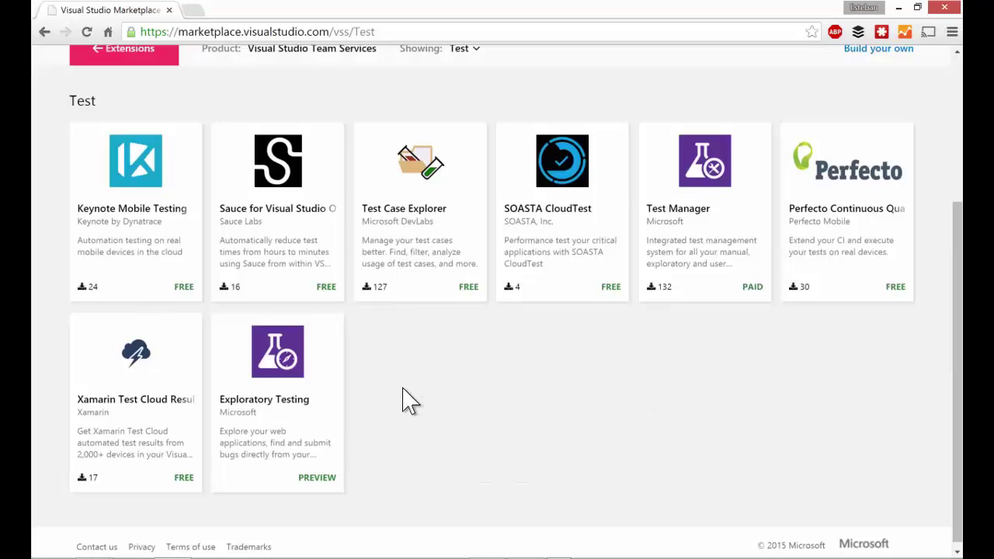
left_click(303, 440)
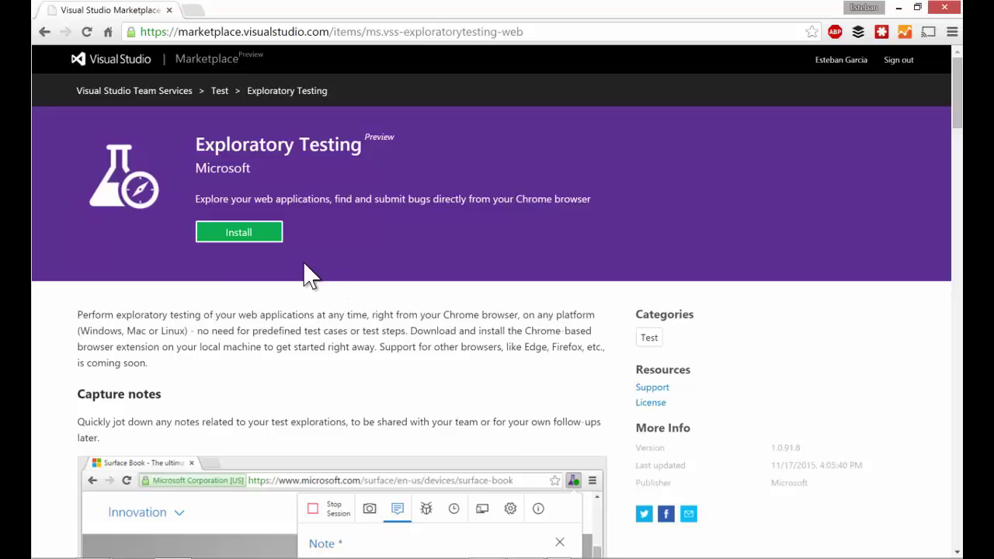
left_click(241, 233)
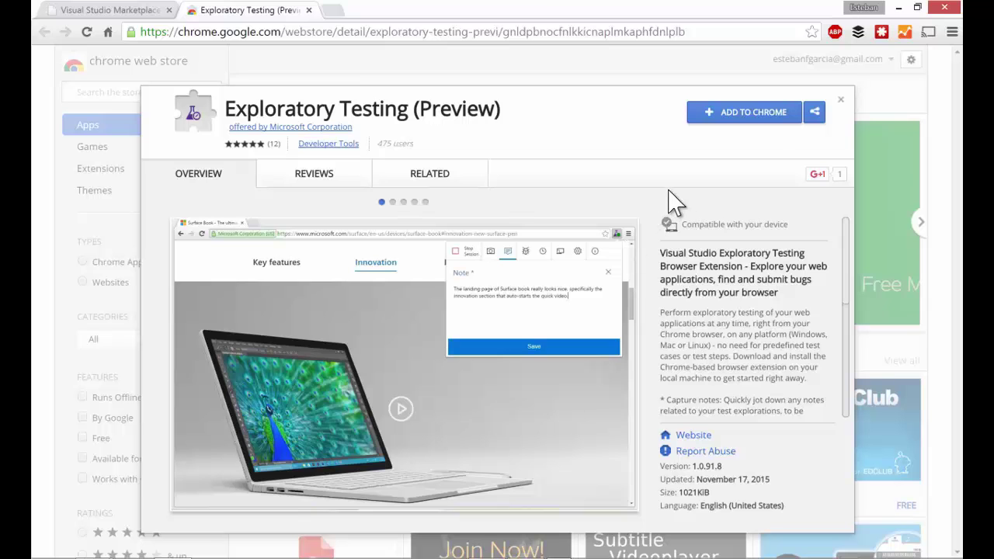
left_click(749, 123)
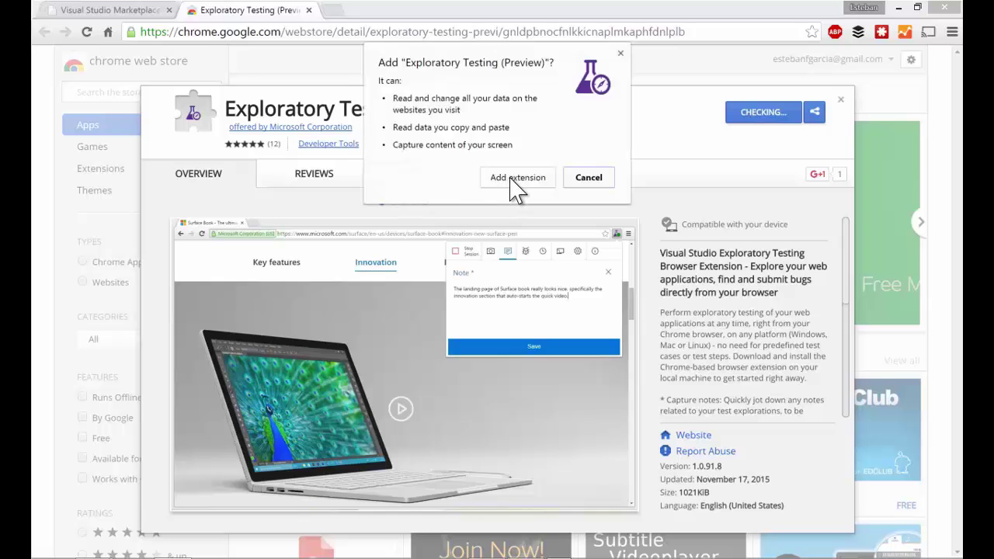
left_click(511, 179)
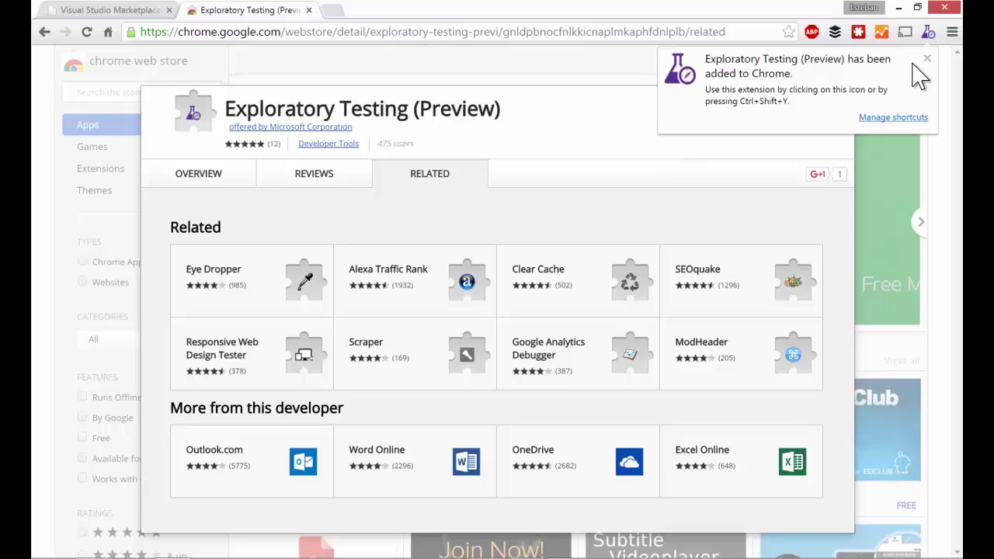
Connect the Exploratory Testing extension to the Visual Studio account by entering its account name, and save SprintDemo Team as the selected team
left_click(928, 32)
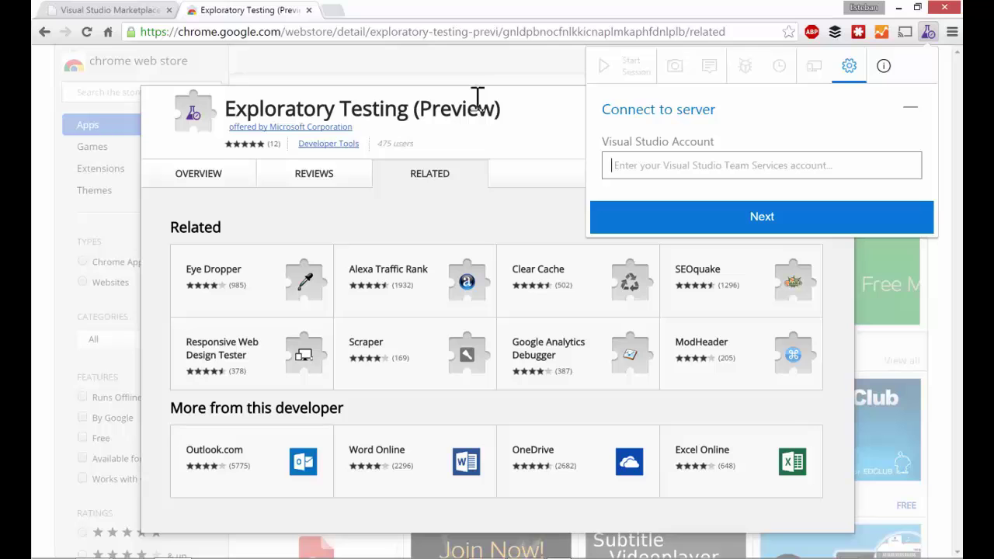
type("esteban-demo")
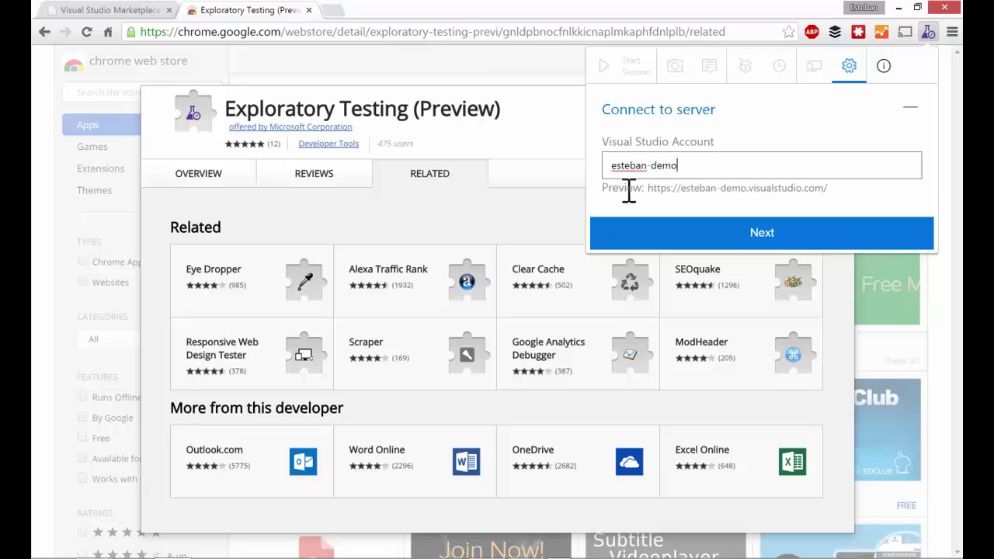
left_click(761, 232)
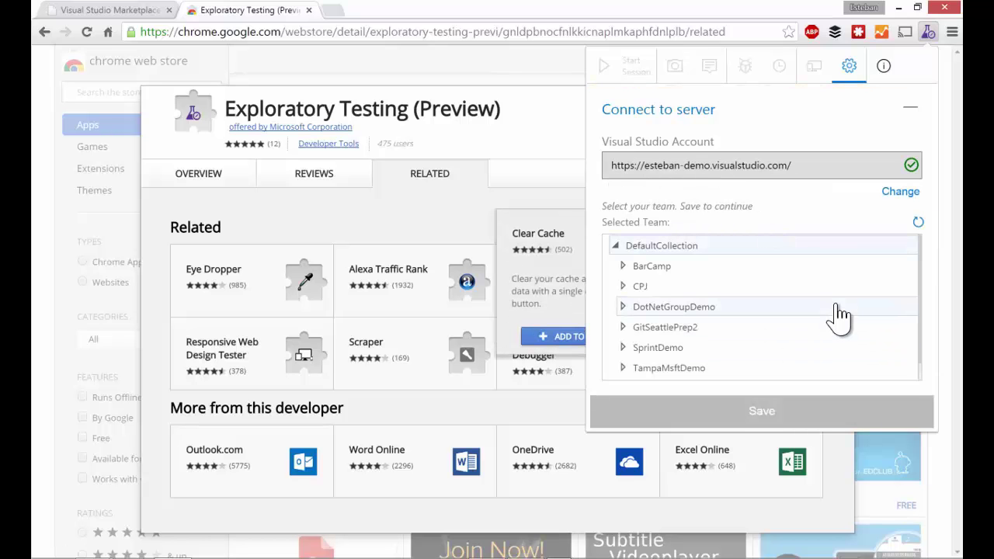
left_click(654, 351)
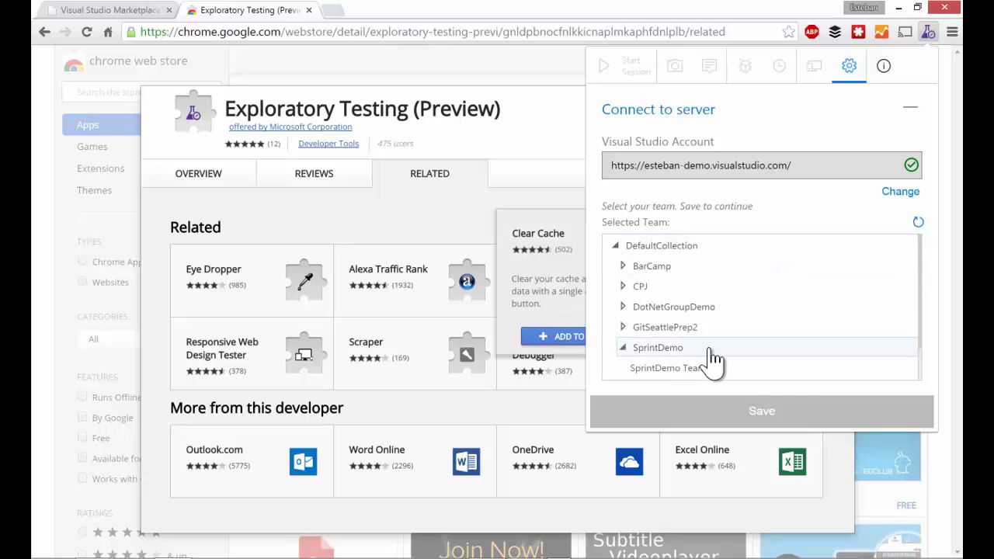
scroll(789, 357, "down", 1)
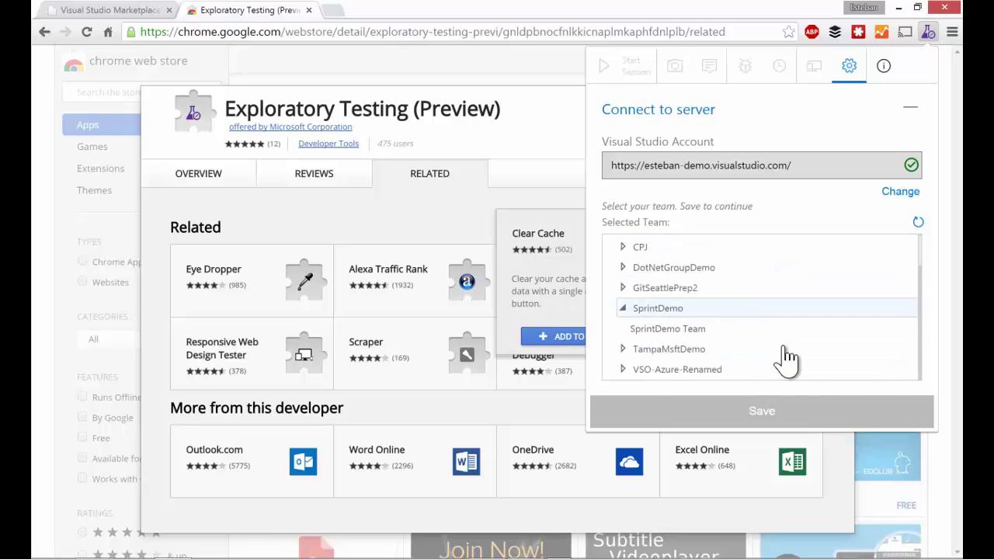
left_click(681, 330)
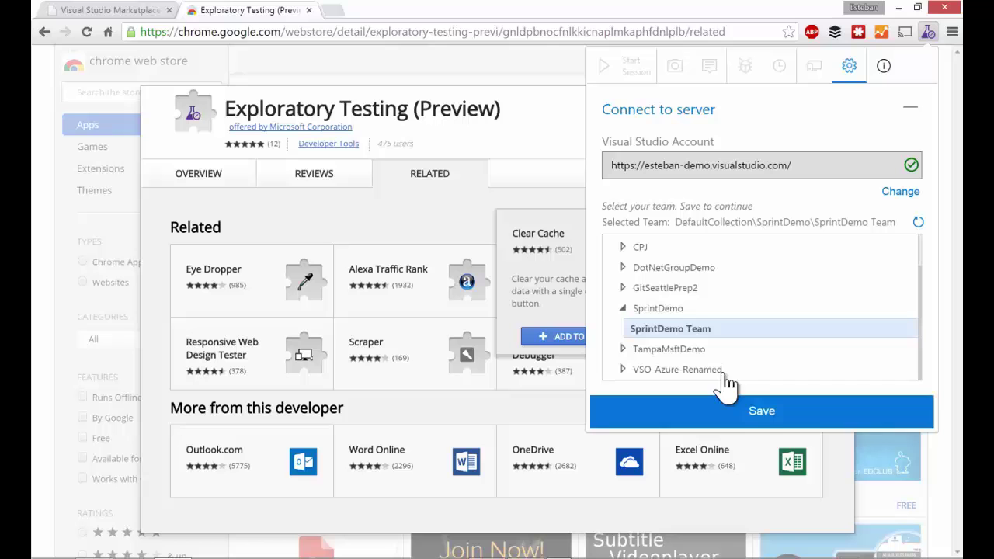
left_click(777, 417)
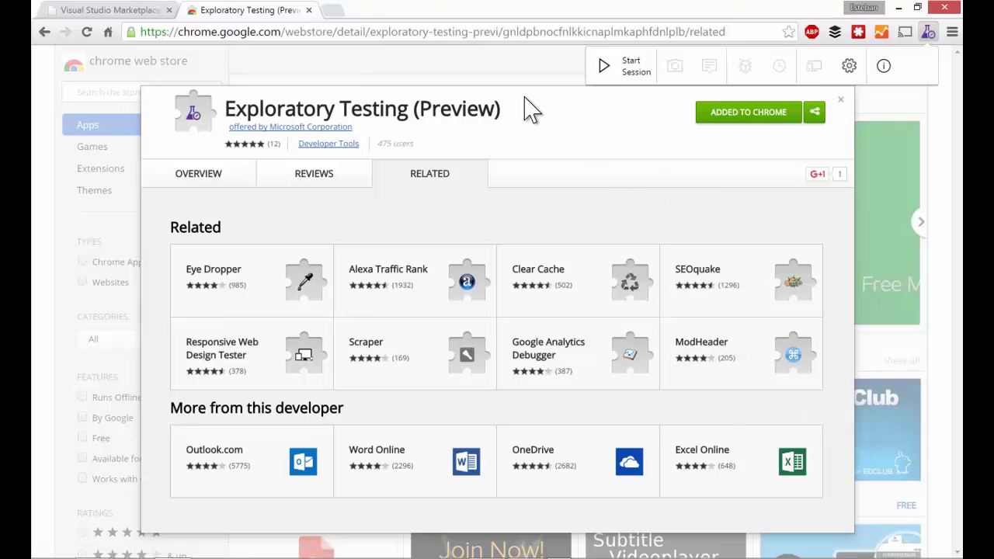
left_click(333, 13)
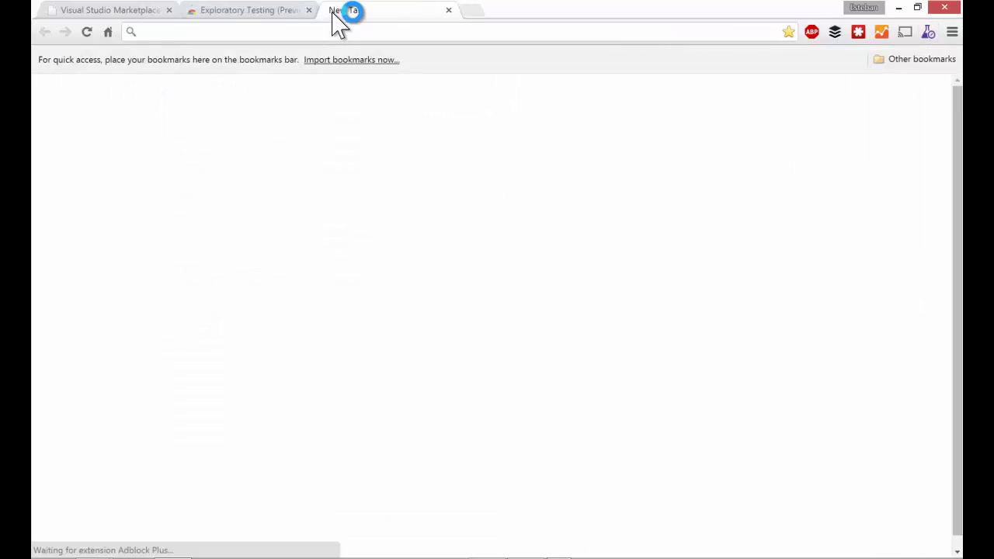
left_click(278, 16)
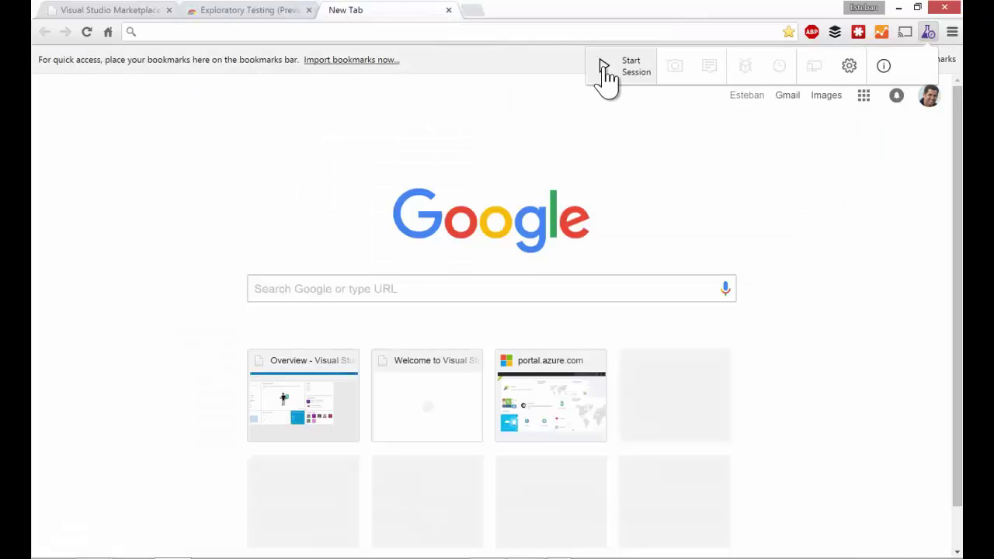
left_click(605, 70)
left_click(506, 31)
type("www.microsoftstore.com")
key("Return")
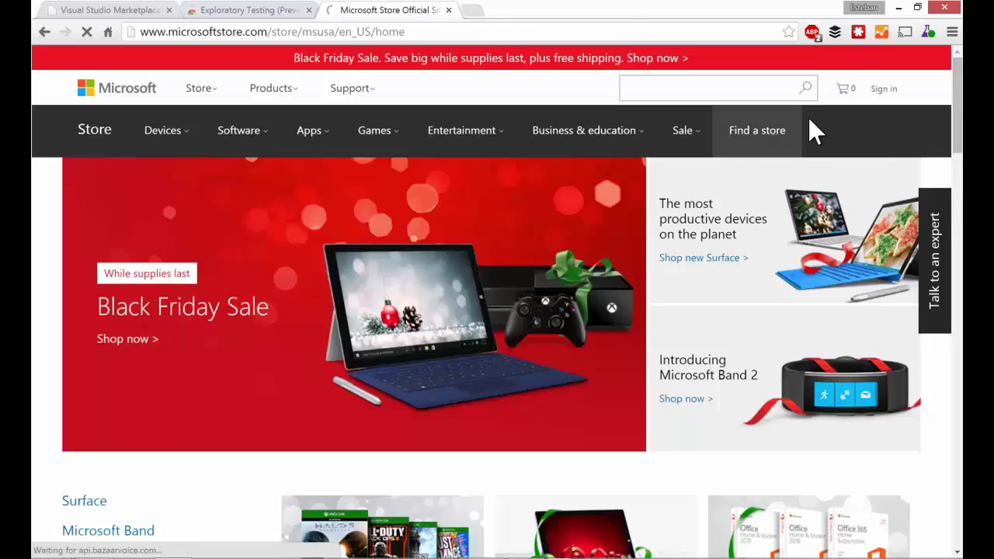
Open the Call of Duty: Black Ops III for Xbox 360 product page from the store's Xbox games sale
scroll(637, 147, "down", 2)
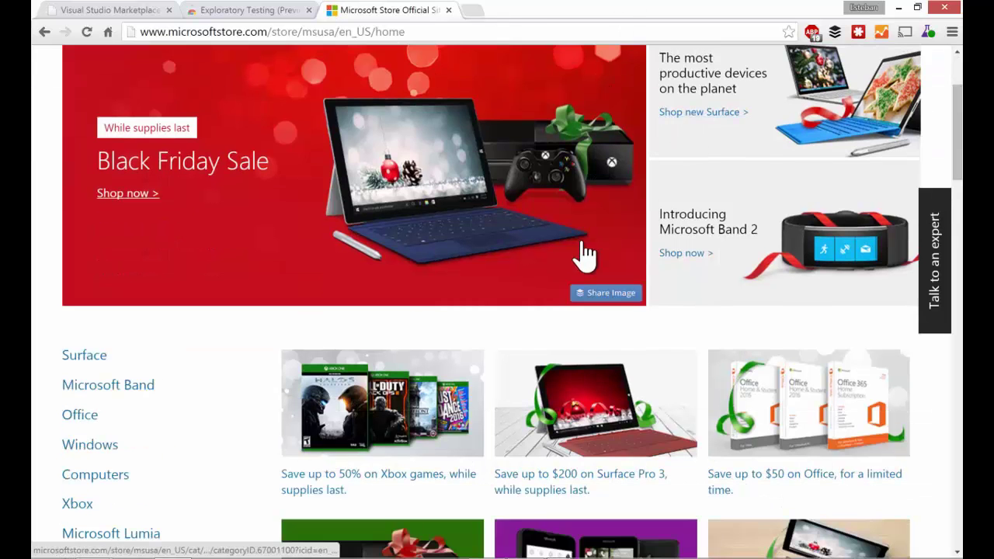
scroll(544, 256, "down", 2)
left_click(349, 266)
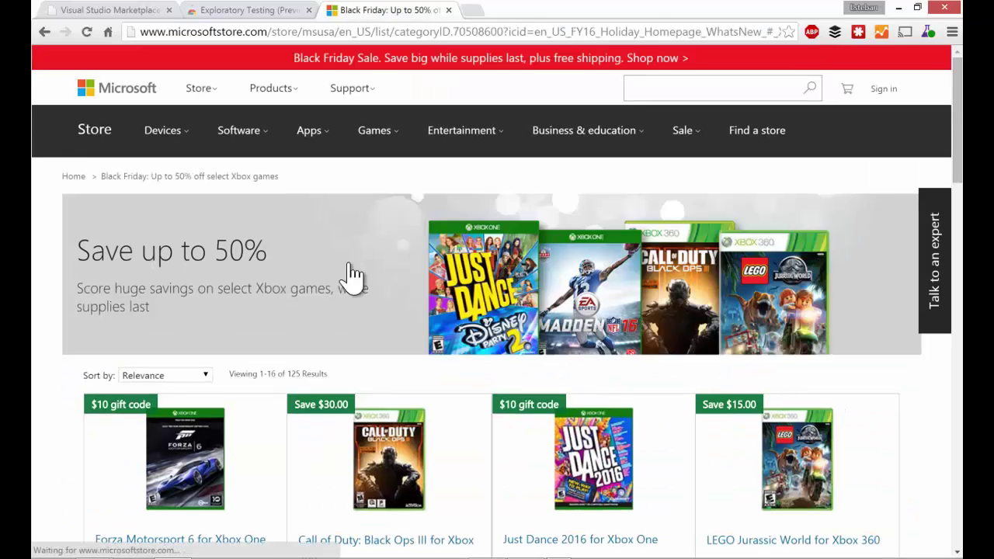
scroll(373, 275, "down", 2)
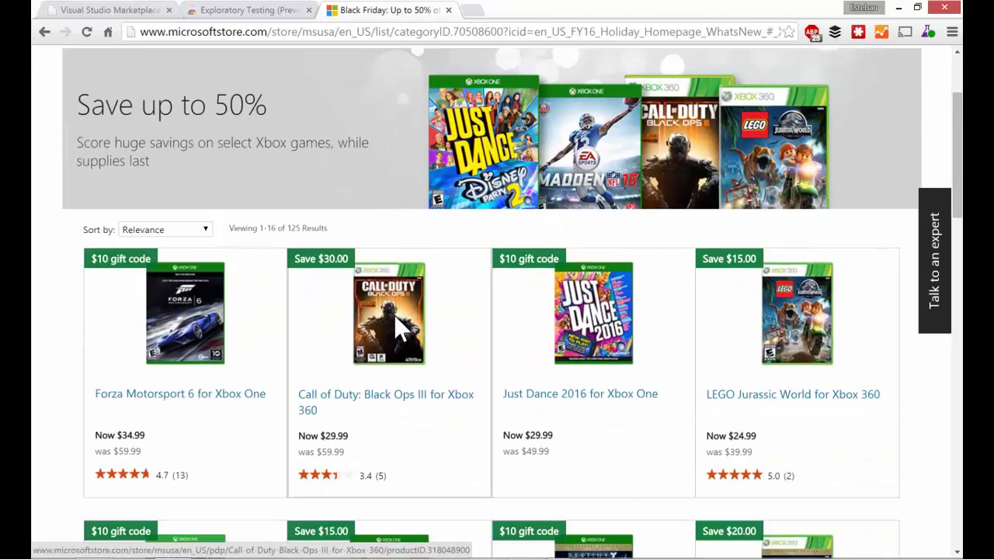
left_click(393, 314)
scroll(640, 290, "down", 1)
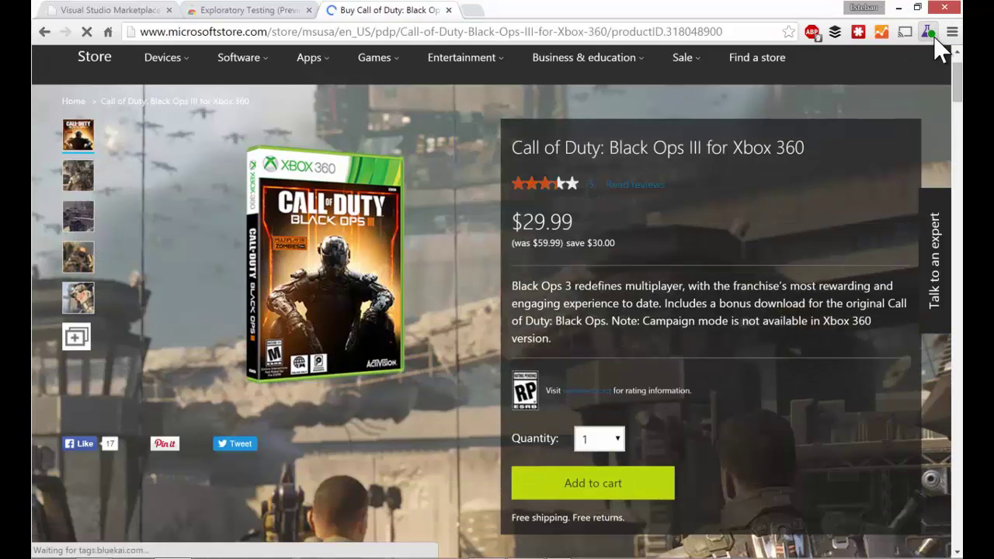
Capture a screenshot of the game's product area, annotated with an arrow to the price and the text "Is this correct?", and save it
left_click(930, 35)
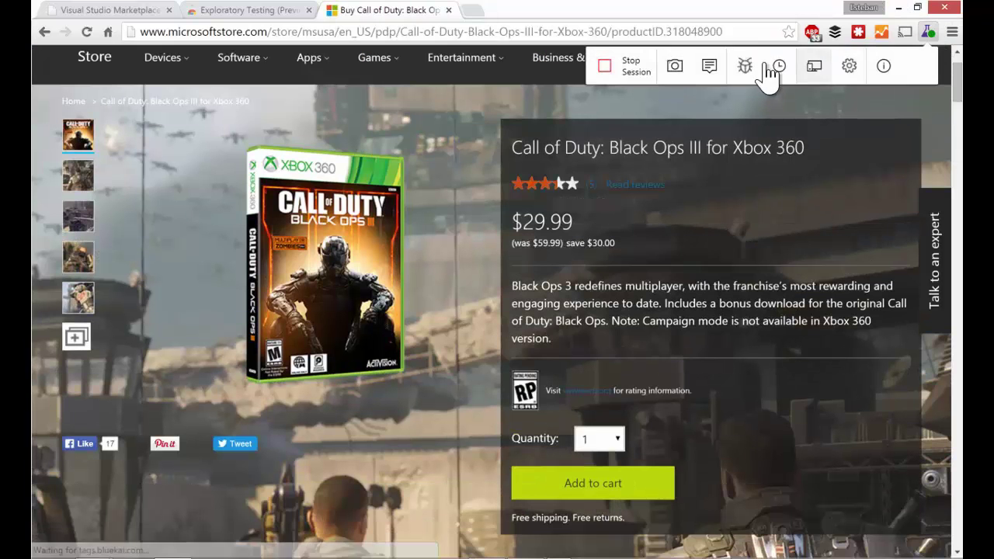
left_click(674, 67)
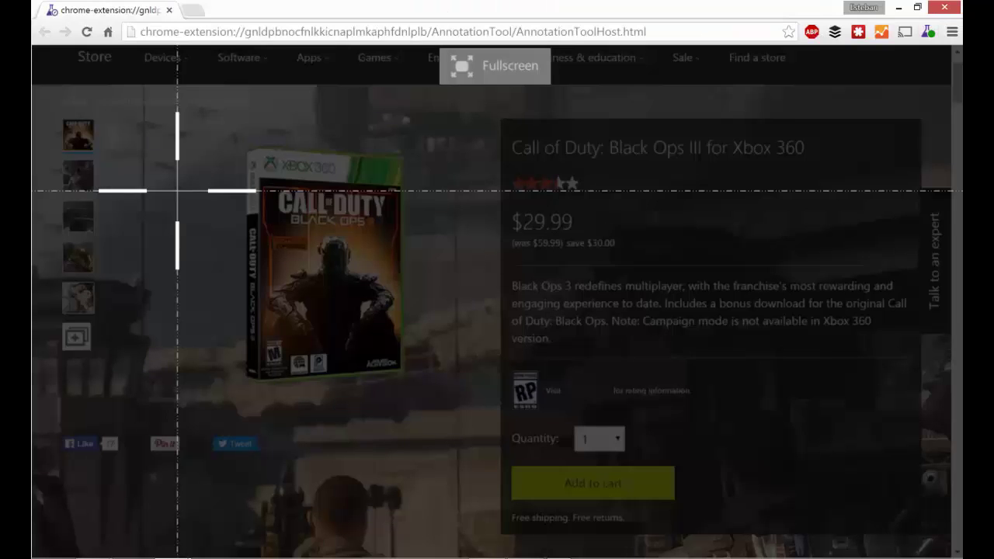
mouse_move(181, 74)
left_mouse_down()
mouse_move(300, 288)
mouse_move(705, 422)
mouse_move(843, 425)
left_mouse_up()
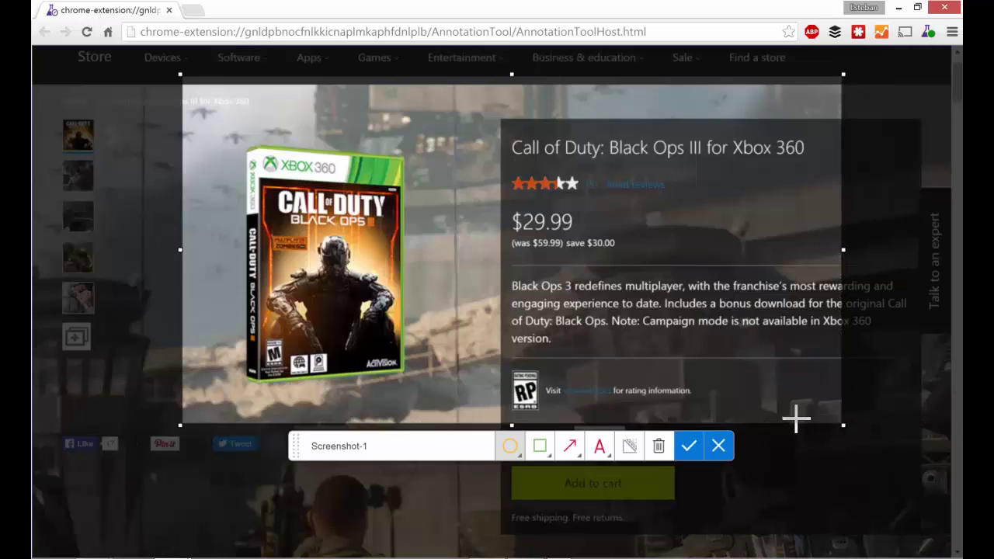
left_click(572, 452)
left_click_drag(435, 346, 531, 232)
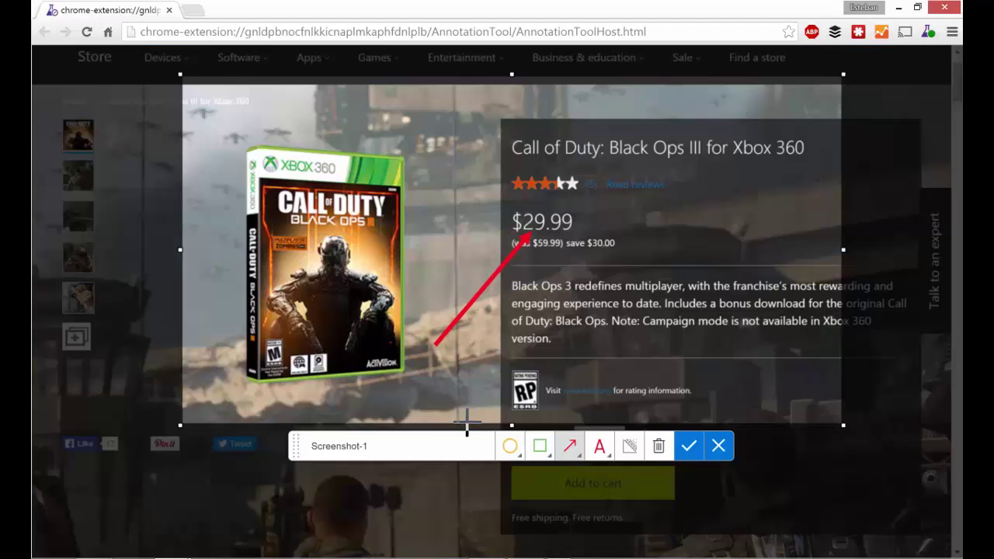
left_click(599, 446)
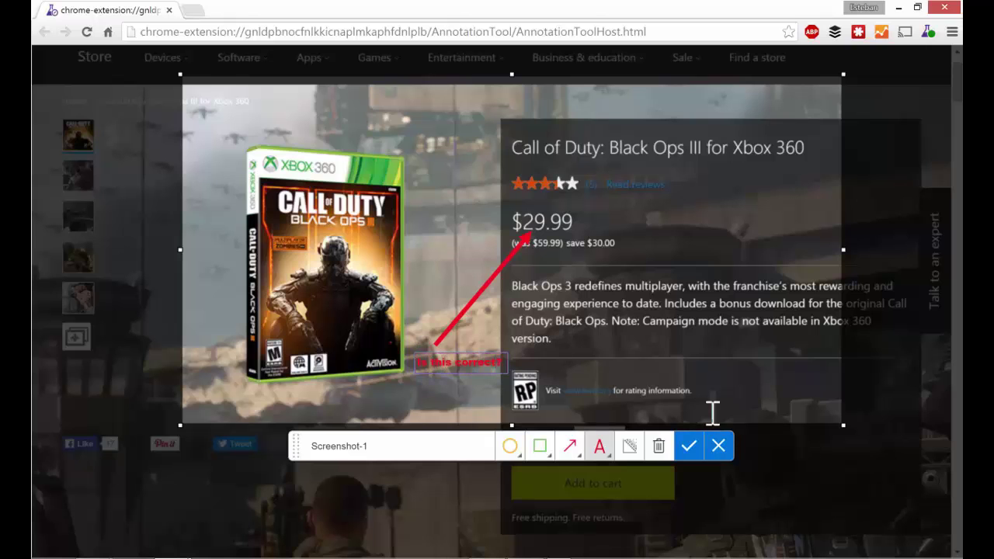
left_click(689, 447)
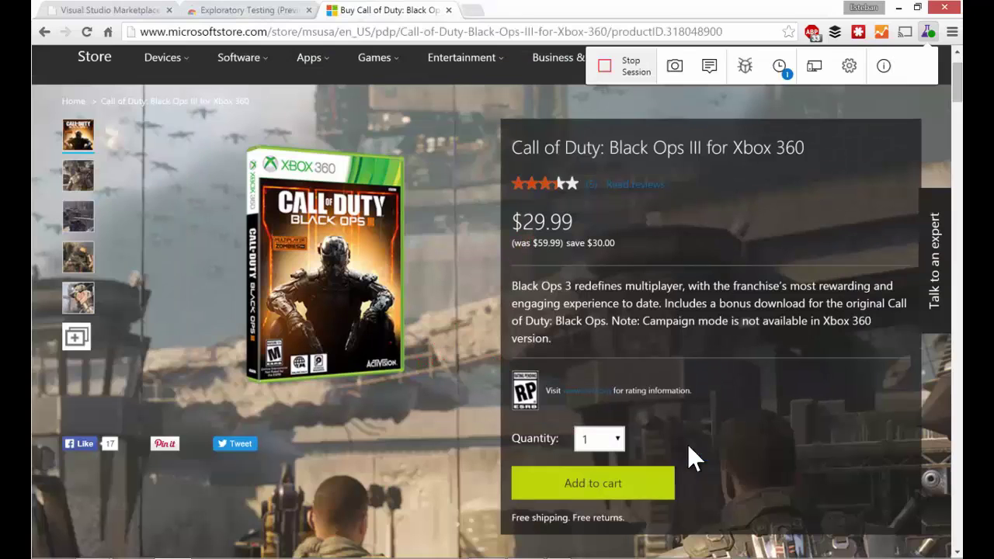
File a new bug titled "Price for Call of Duty appears to be incorrect" with the annotated screenshot attached
left_click(746, 70)
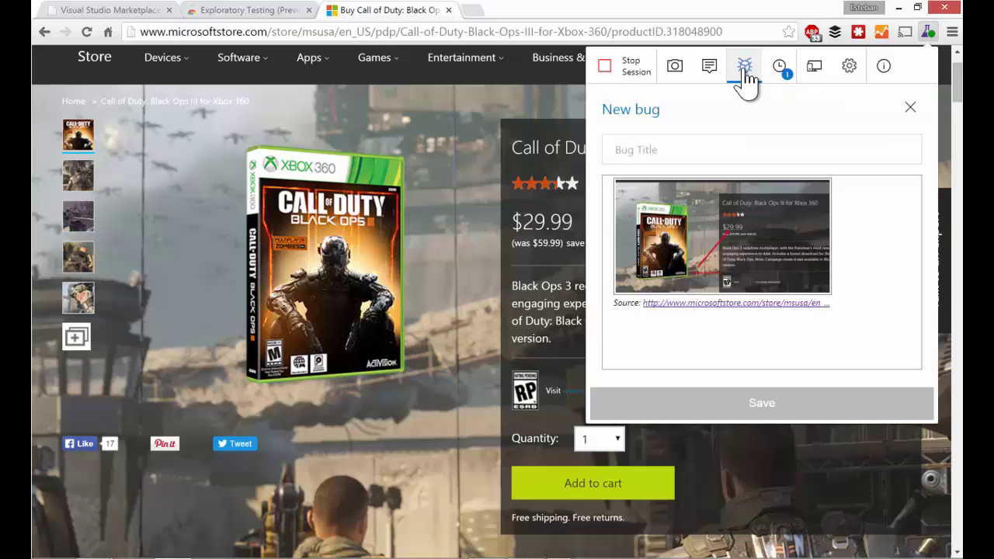
type("Price for Call of Duty appears to be incorrect")
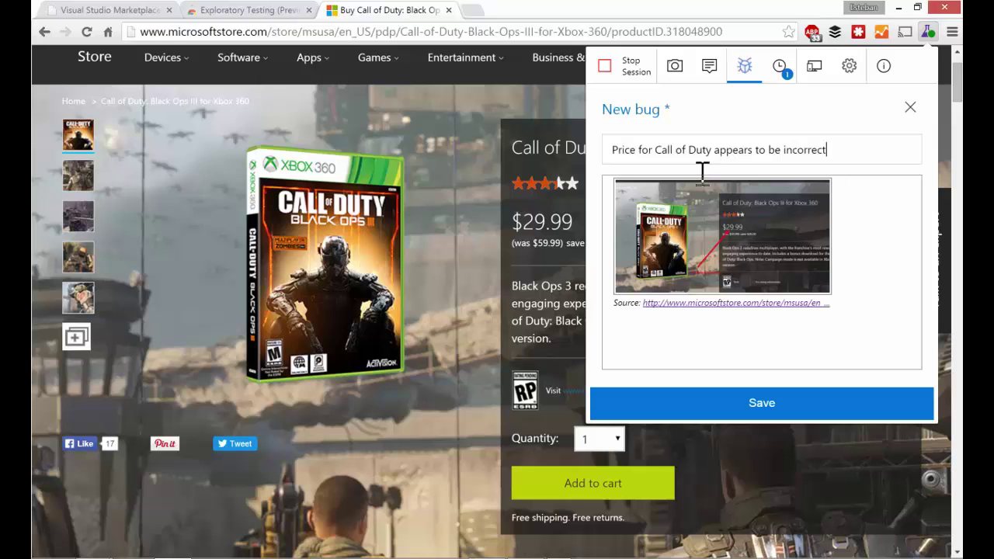
left_click(763, 414)
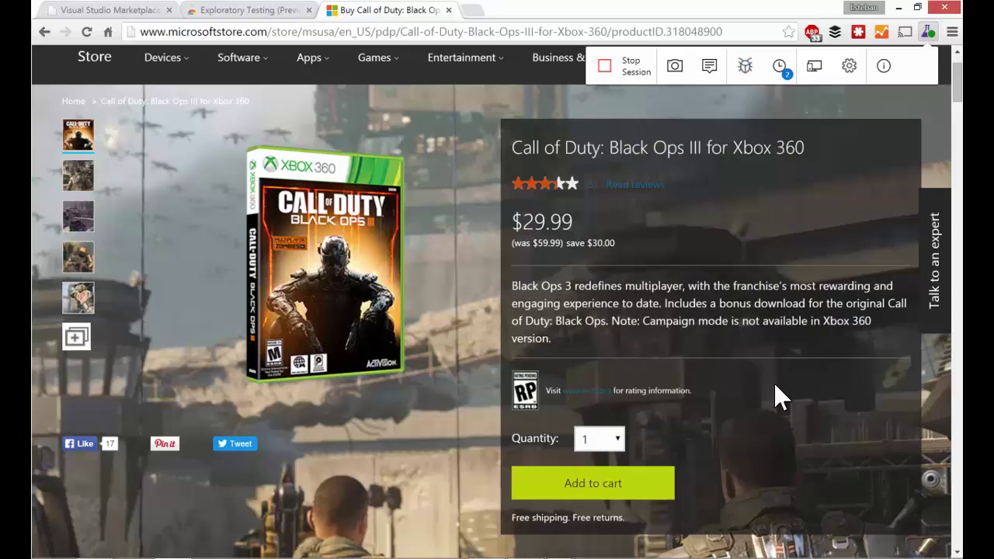
Review the session timeline and stop the exploratory testing session
left_click(774, 73)
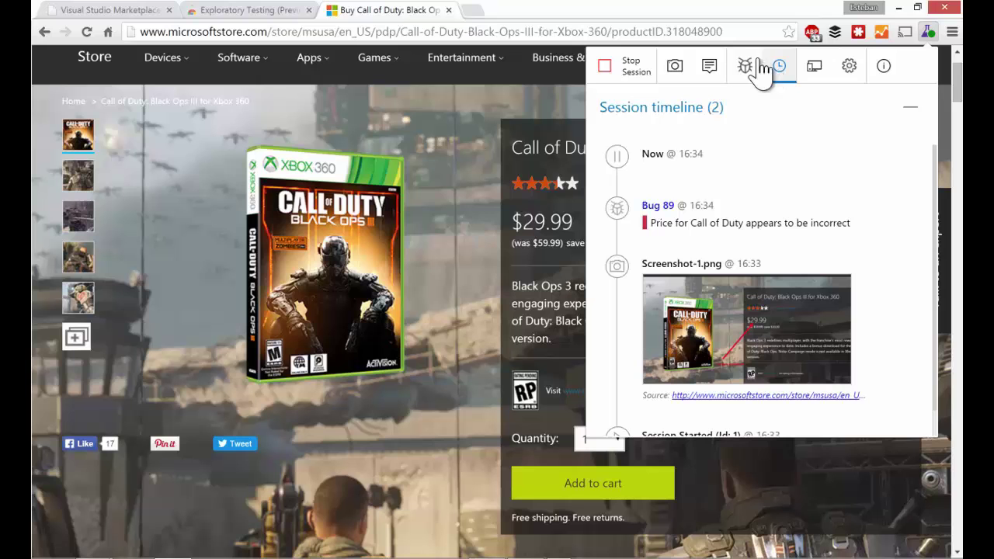
left_click(627, 70)
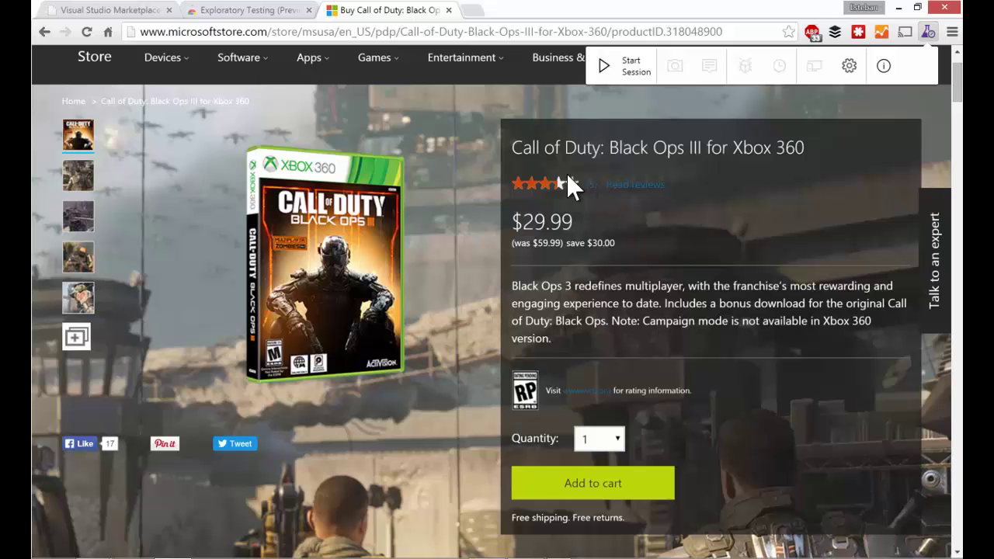
In the SprintDemo project, open the Call of Duty price bug from the All Bugs shared query and examine its repro steps and system info
left_click(476, 23)
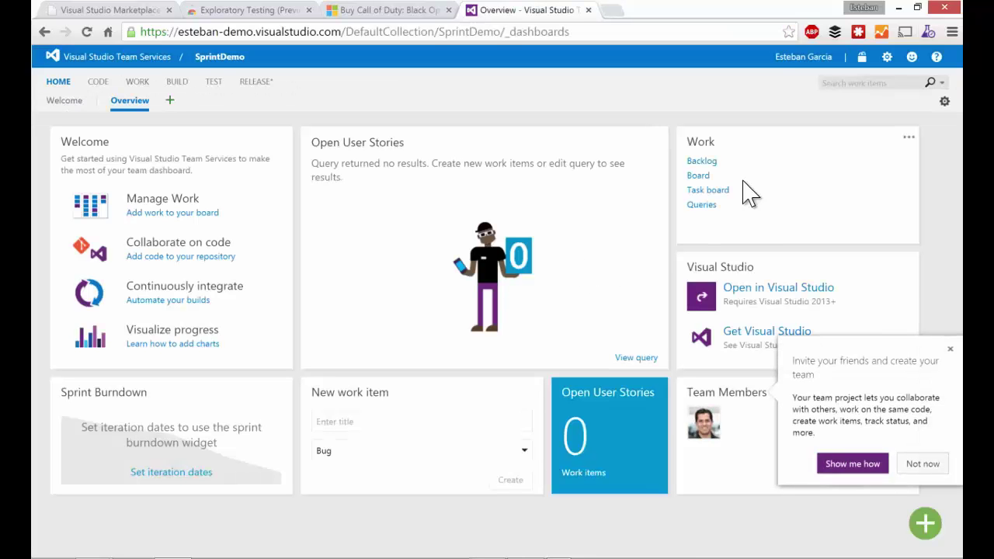
left_click(138, 84)
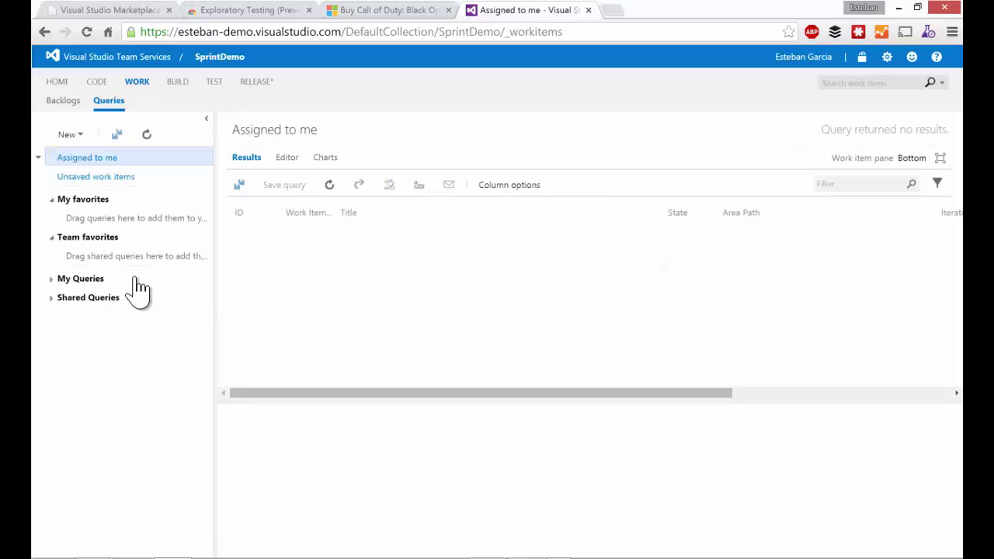
left_click(51, 301)
left_click(88, 355)
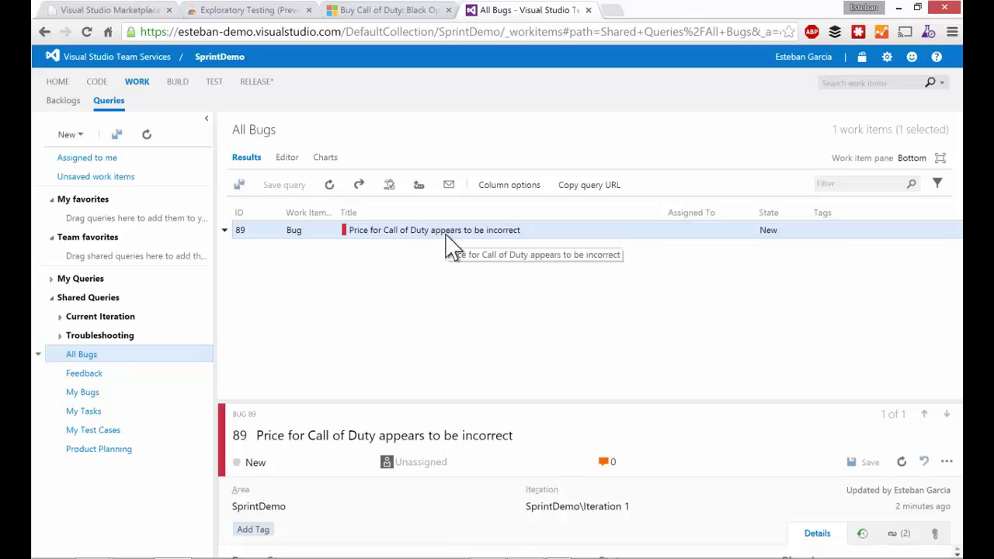
double_click(448, 247)
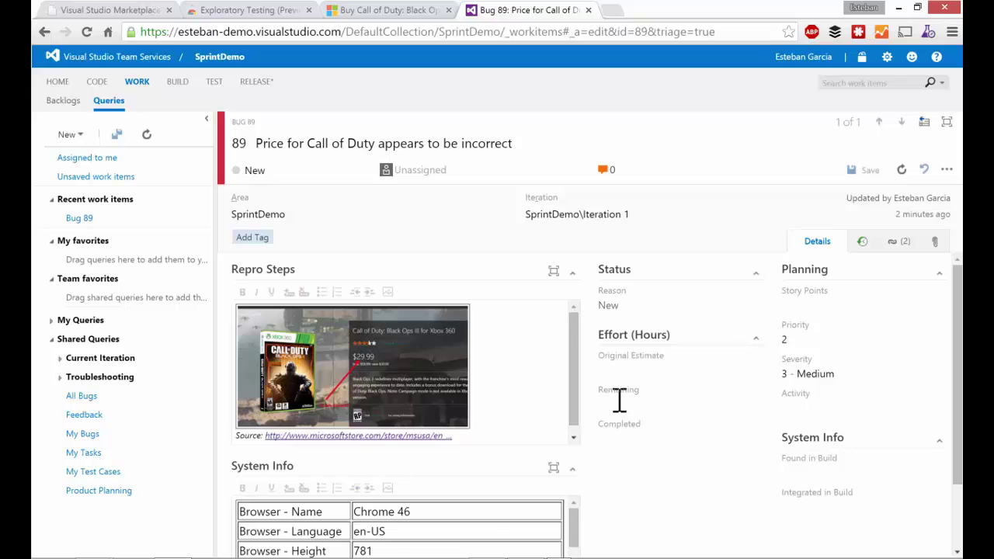
scroll(628, 434, "down", 1)
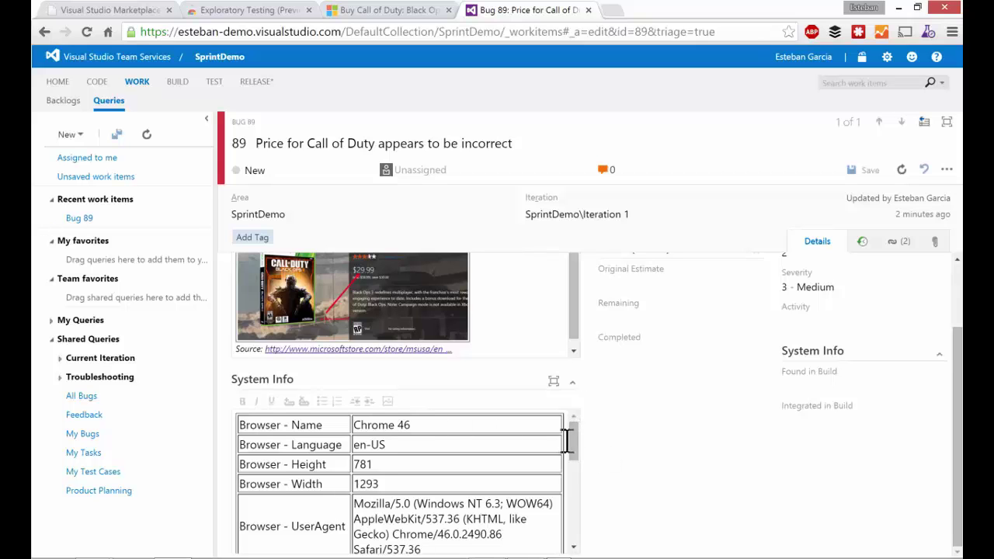
left_click_drag(582, 450, 611, 406)
scroll(565, 316, "up", 2)
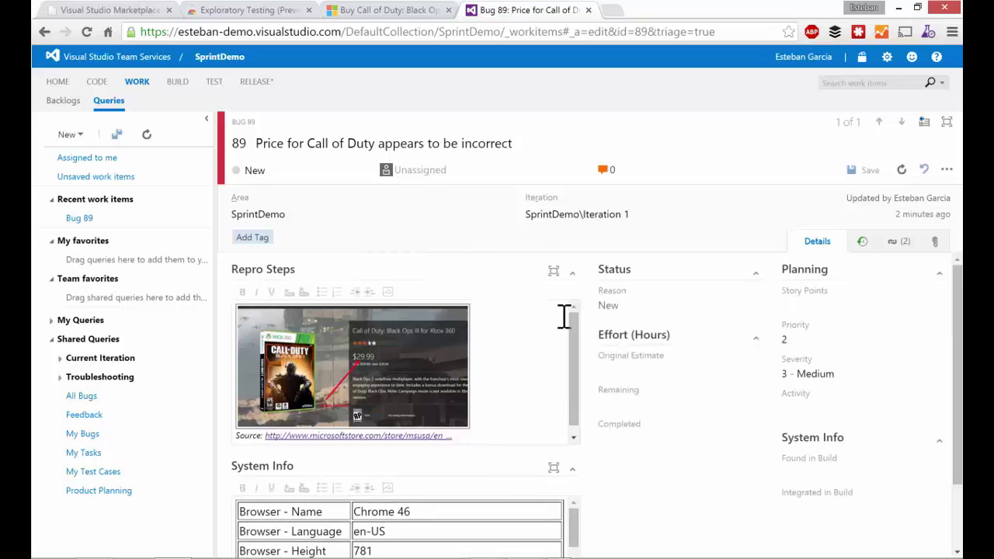